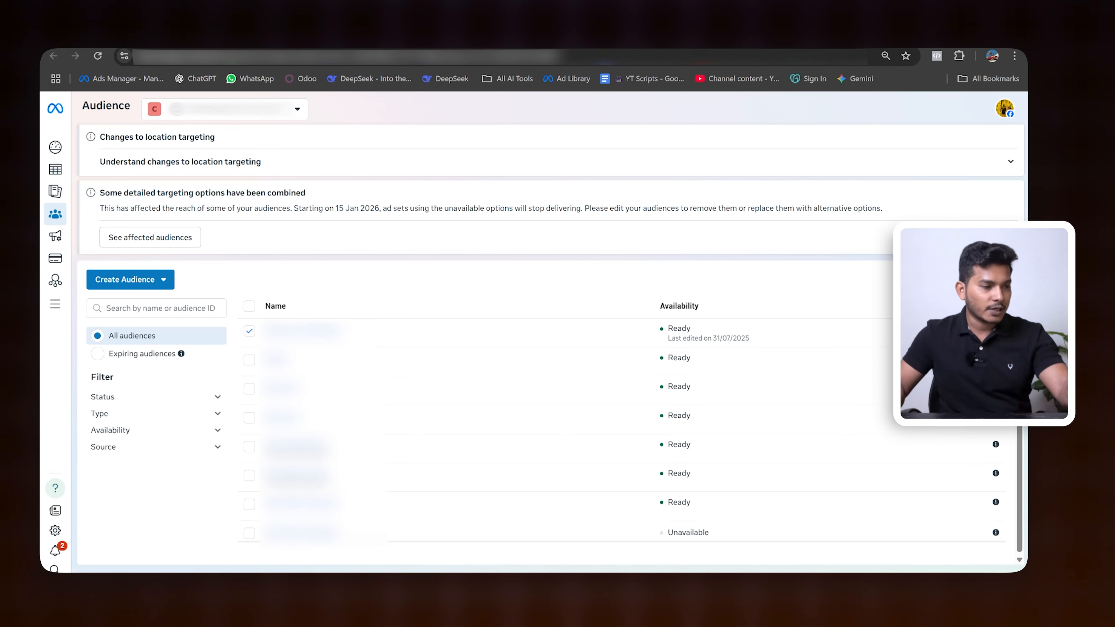
Start a new custom audience with Website as its source
{"action": "left_click", "coordinate": [147, 281]}
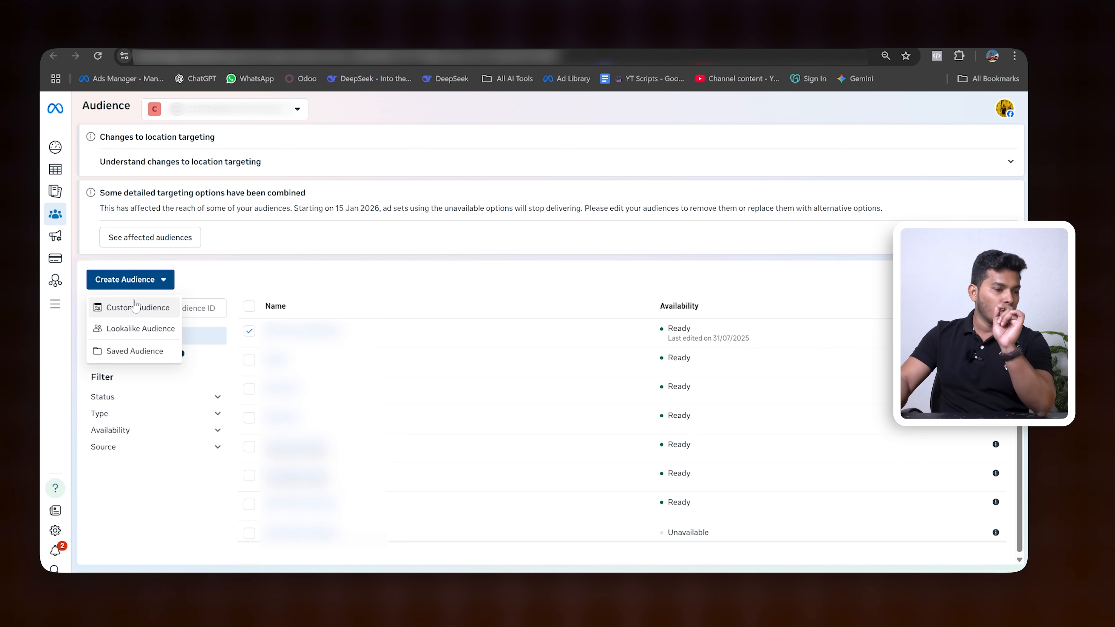
{"action": "mouse_move", "coordinate": [132, 309]}
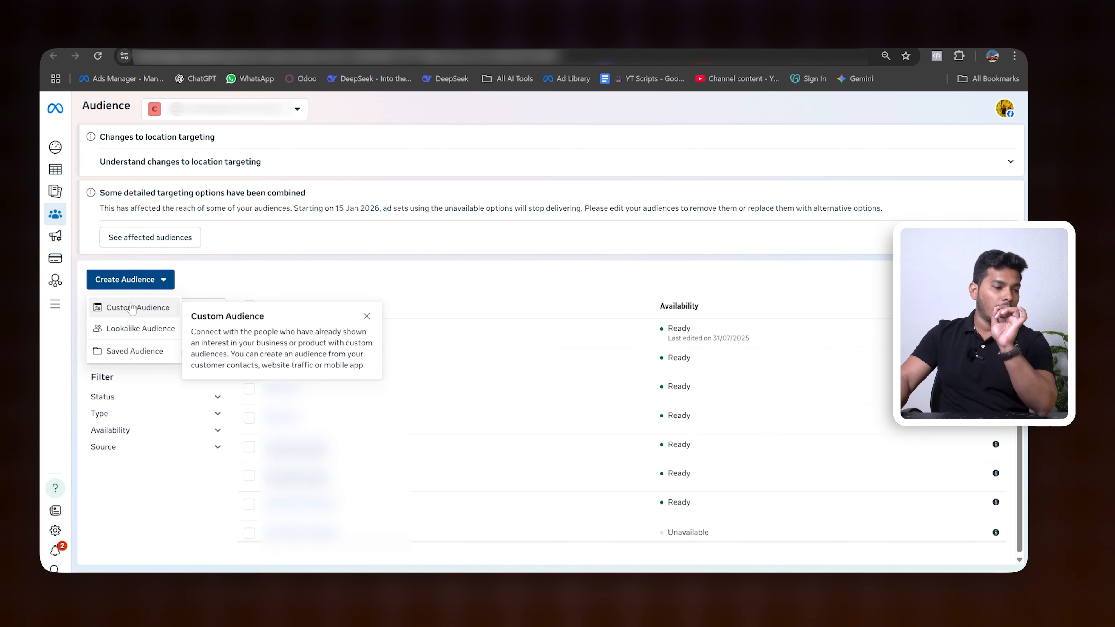
{"action": "left_click_drag", "start_coordinate": [191, 331], "coordinate": [364, 365]}
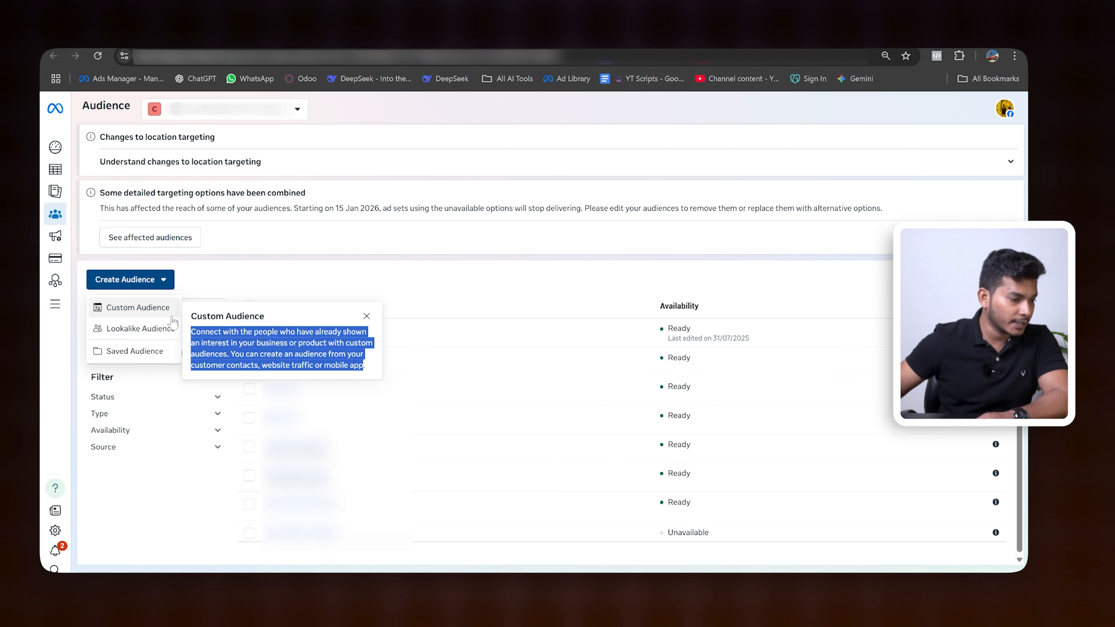
{"action": "left_click", "coordinate": [140, 308]}
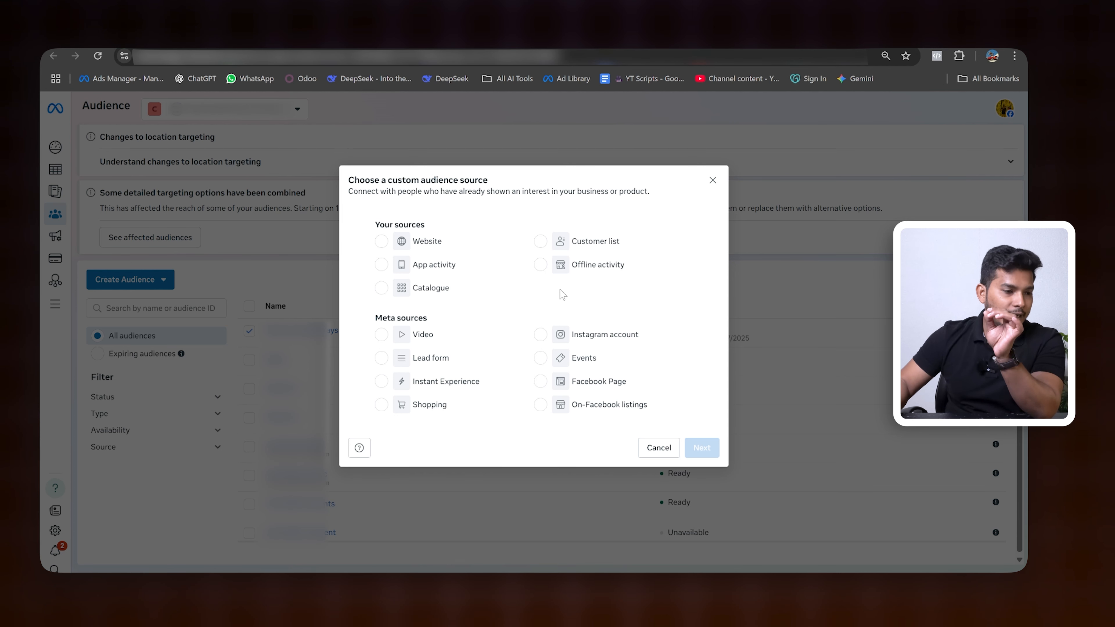
{"action": "left_click", "coordinate": [382, 243]}
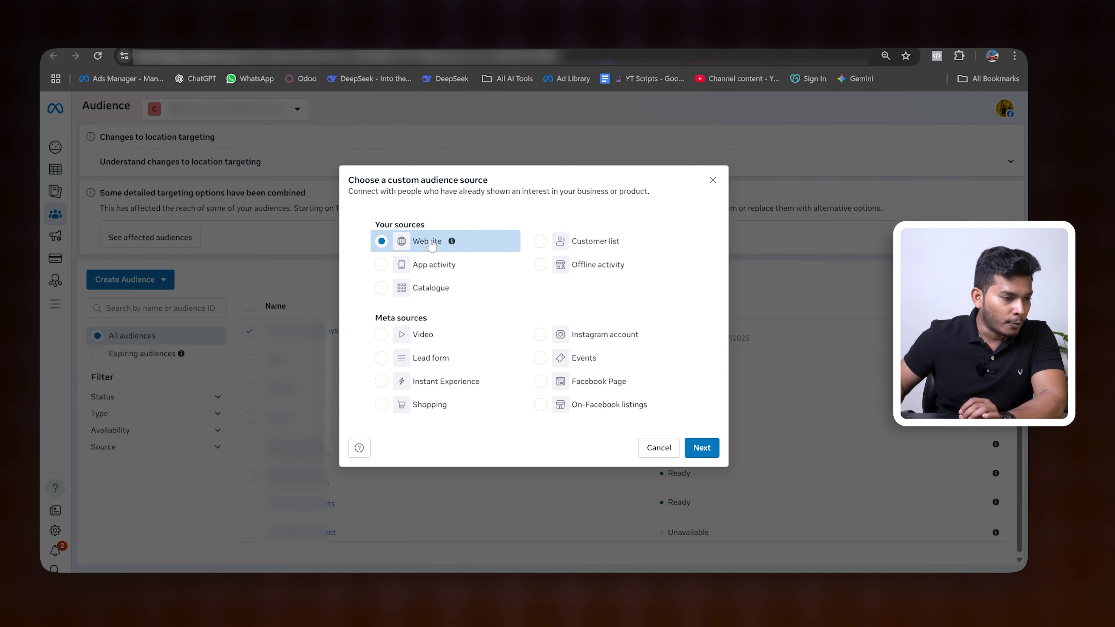
{"action": "left_click", "coordinate": [715, 449]}
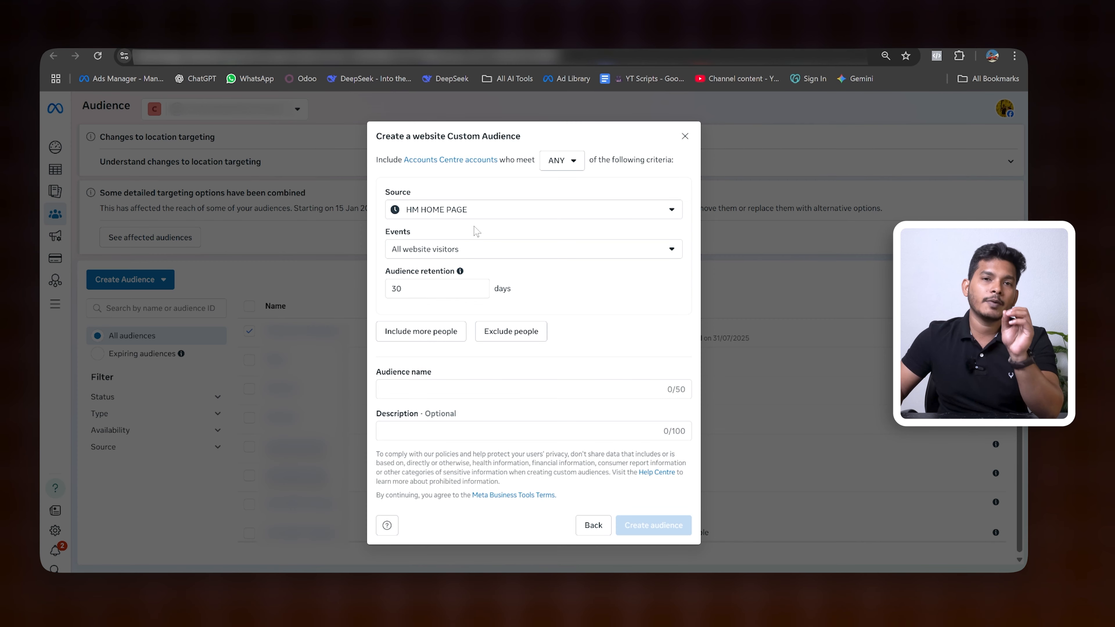
Use HM HOME PAGE as the audience source and set the event to People who visited specific web pages
{"action": "left_click_drag", "start_coordinate": [398, 136], "coordinate": [557, 144]}
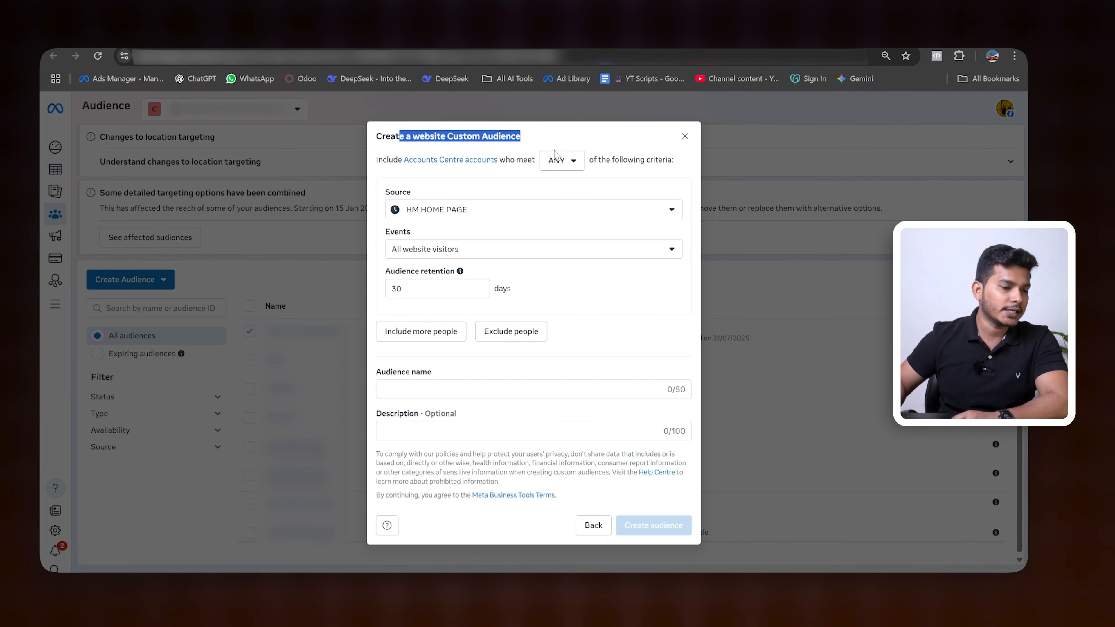
{"action": "left_click", "coordinate": [568, 208]}
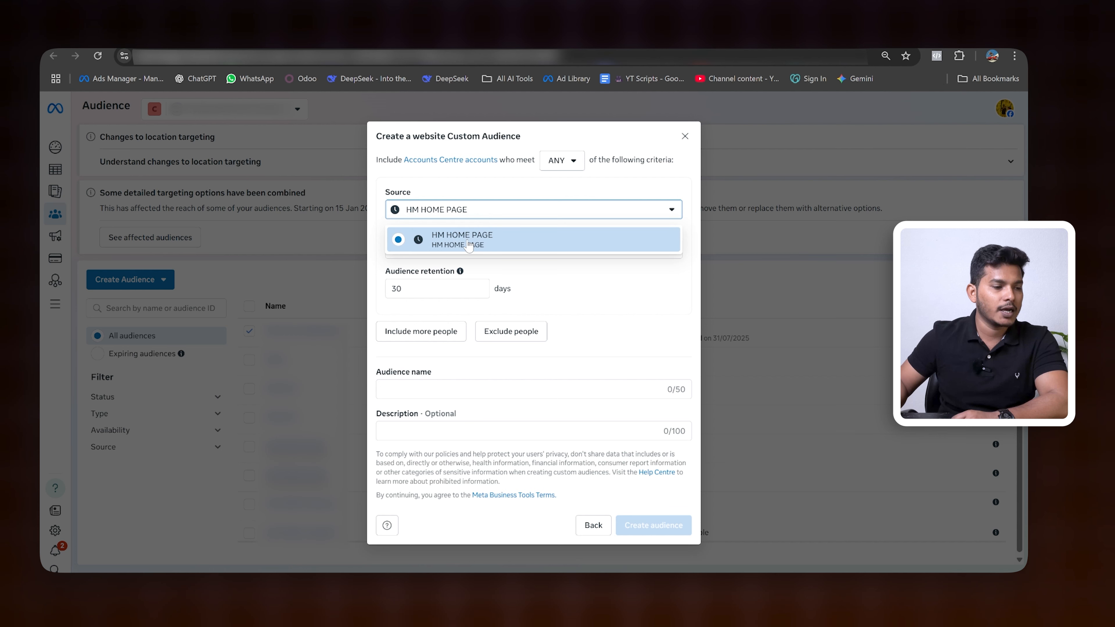
{"action": "left_click", "coordinate": [491, 241]}
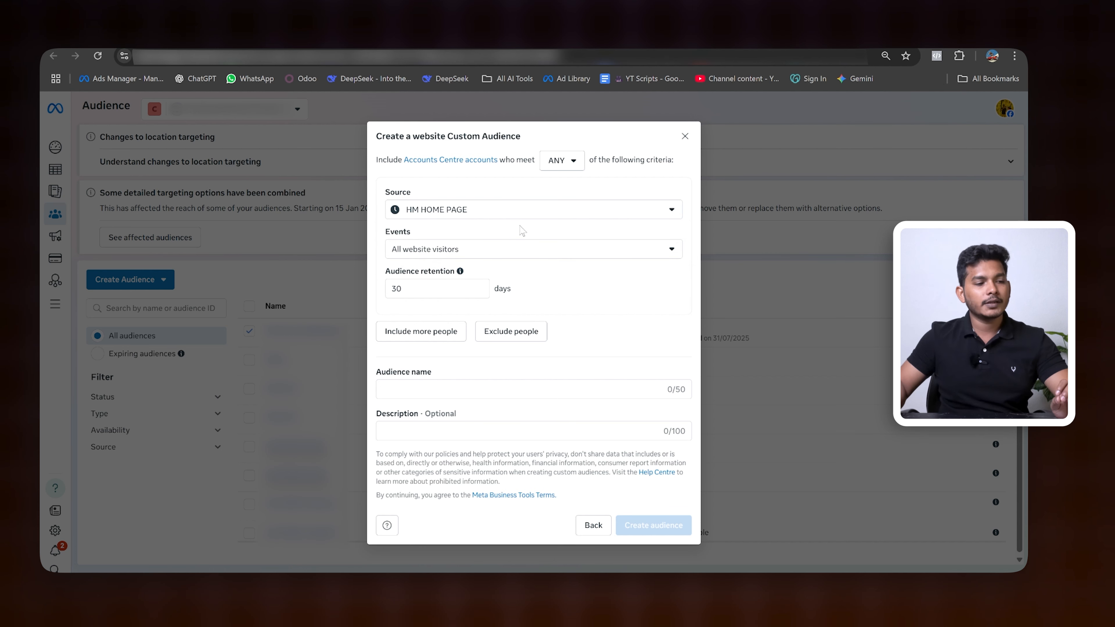
{"action": "left_click", "coordinate": [486, 253]}
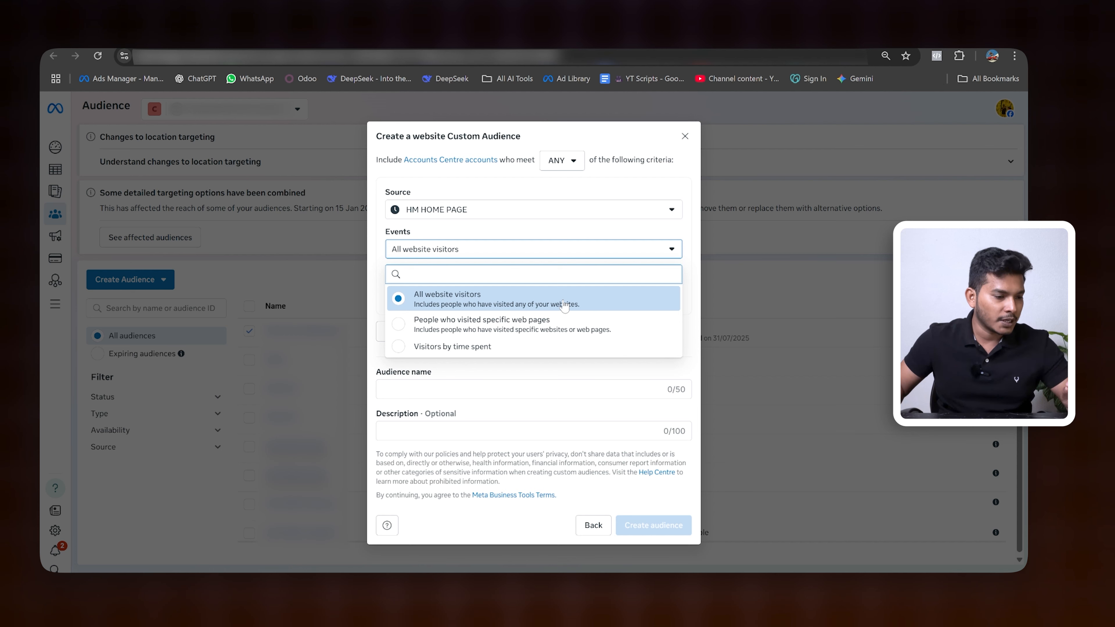
{"action": "left_click", "coordinate": [528, 329]}
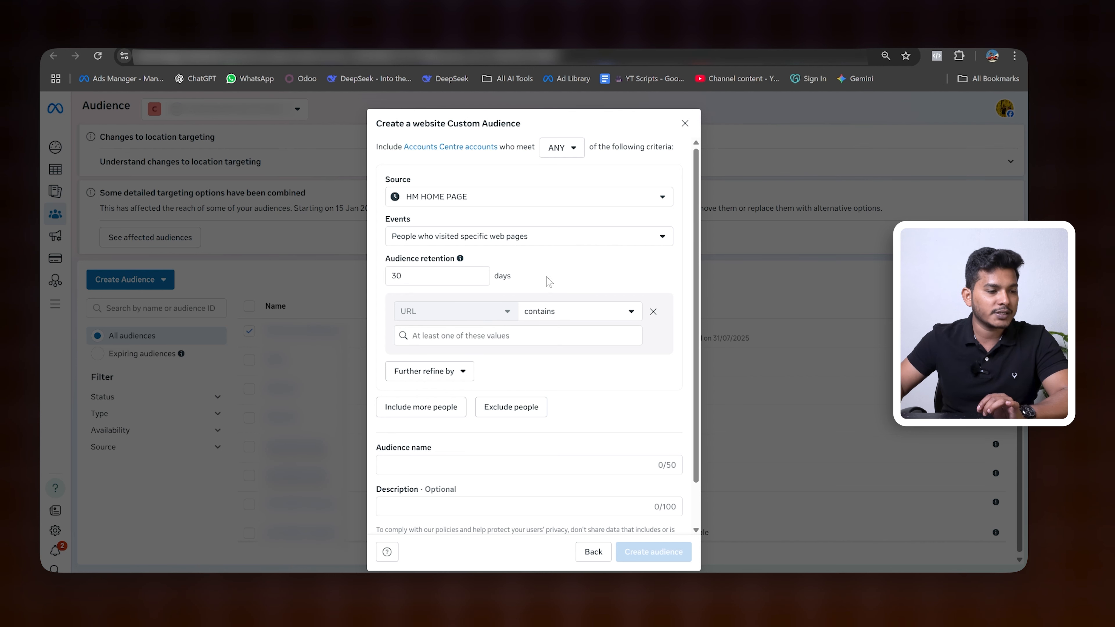
Check the explanation of audience retention and set the retention to 60 days
{"action": "double_click", "coordinate": [397, 275]}
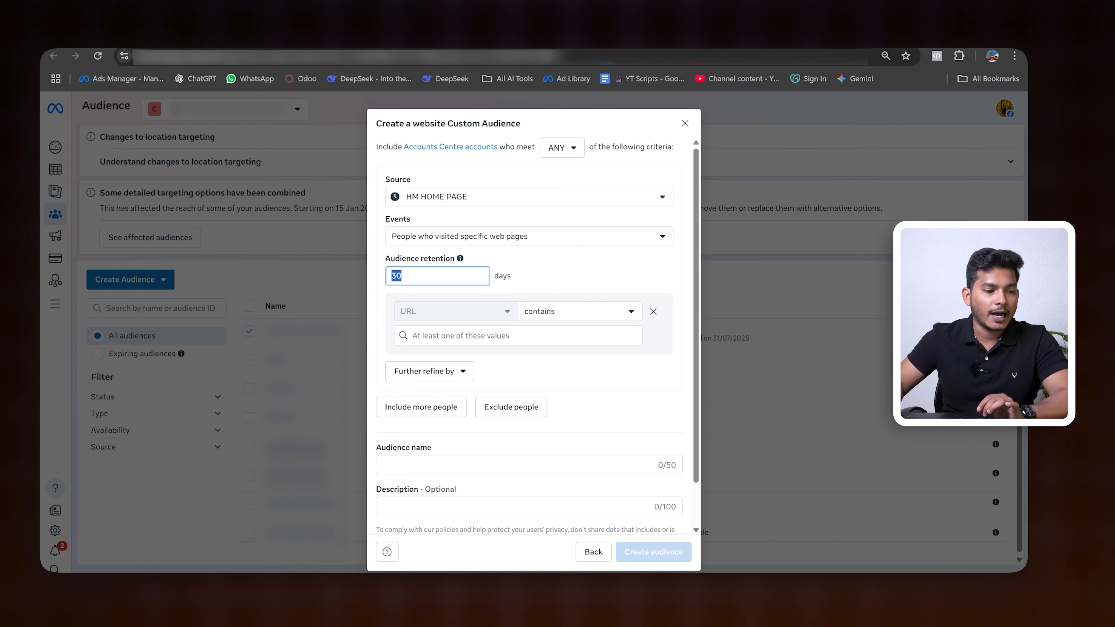
{"action": "mouse_move", "coordinate": [461, 259]}
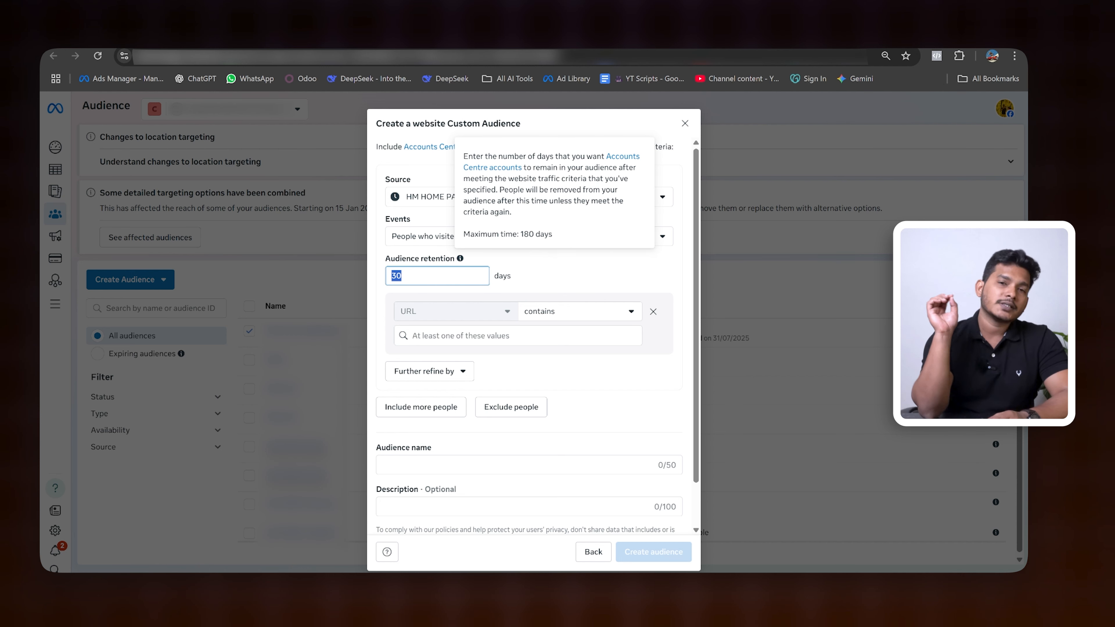
{"action": "left_click_drag", "start_coordinate": [521, 234], "coordinate": [548, 234]}
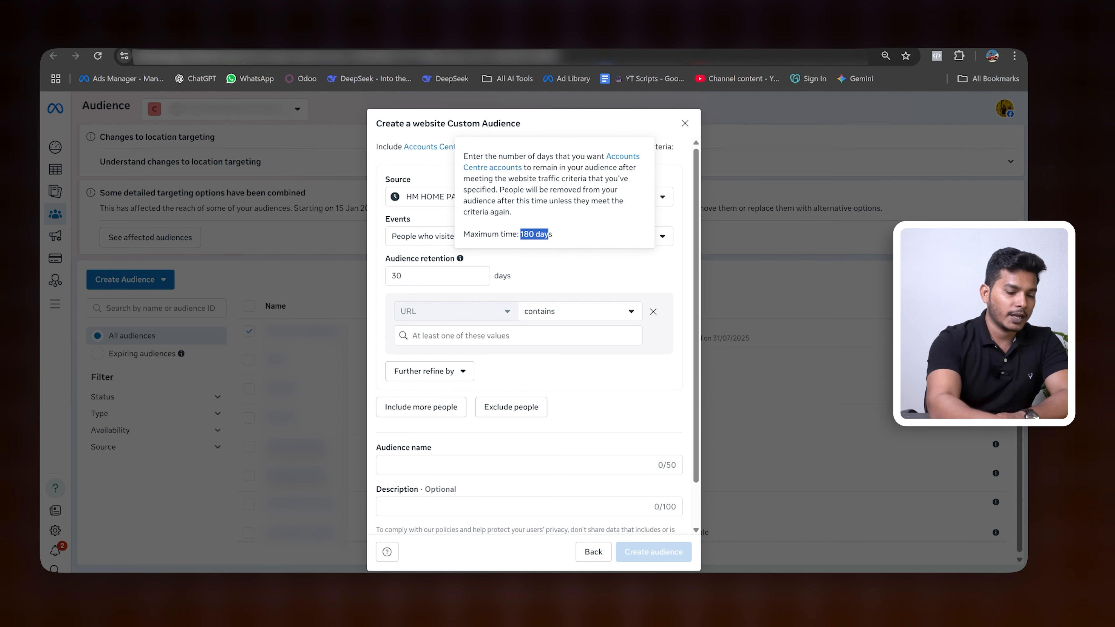
{"action": "double_click", "coordinate": [396, 276]}
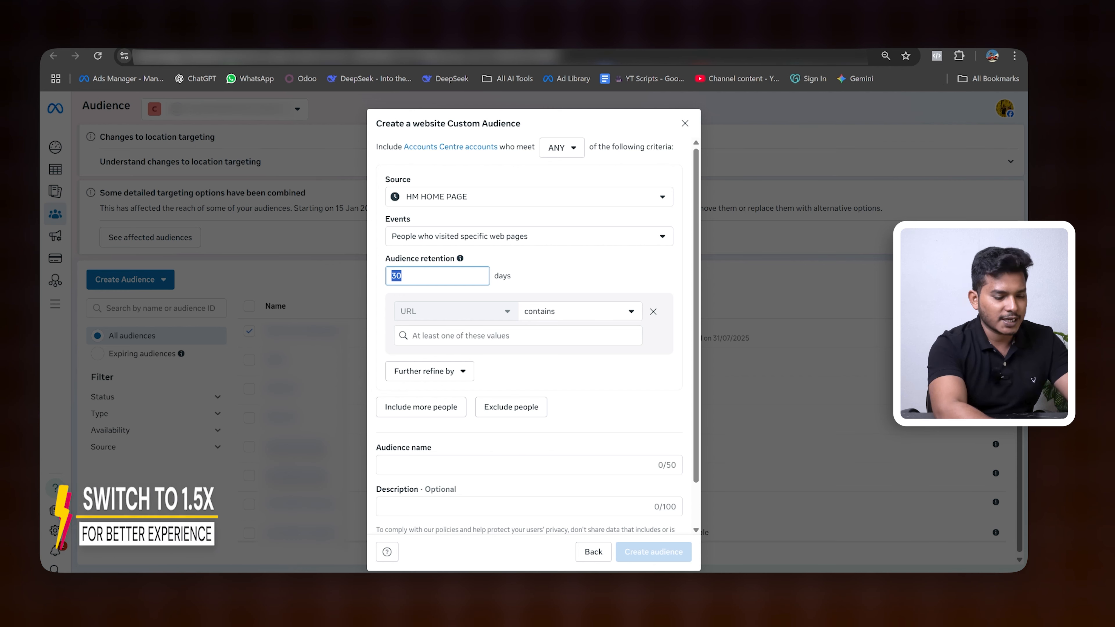
{"action": "type", "text": "60"}
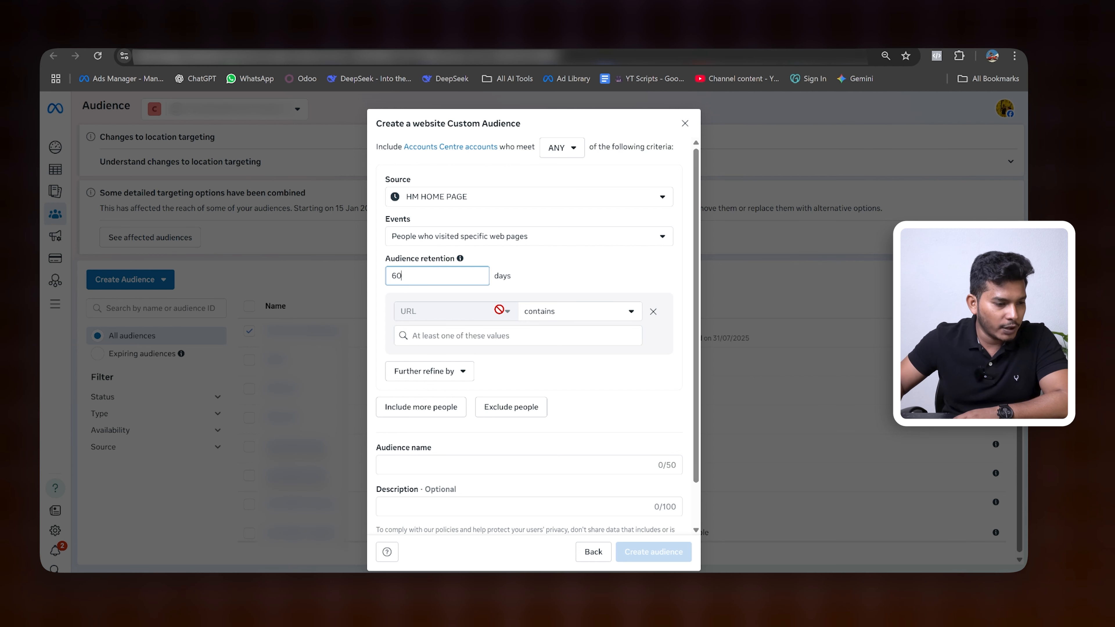
Define the URL rule as contains, with the values "purchased" and "thank you"
{"action": "left_click", "coordinate": [499, 309]}
{"action": "left_click", "coordinate": [564, 315]}
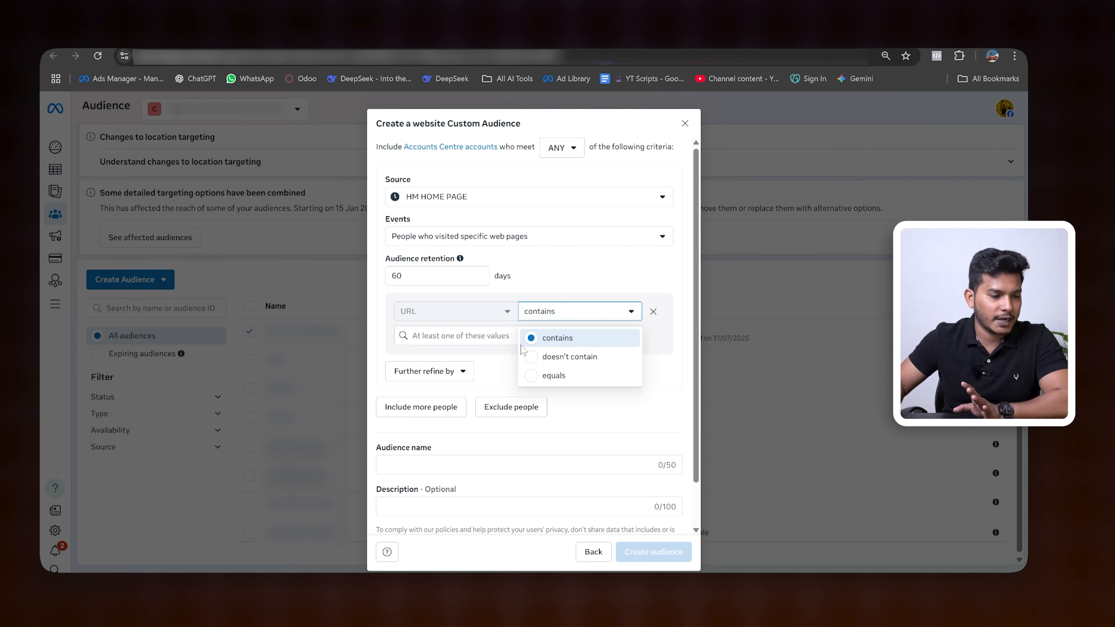
{"action": "left_click", "coordinate": [536, 340]}
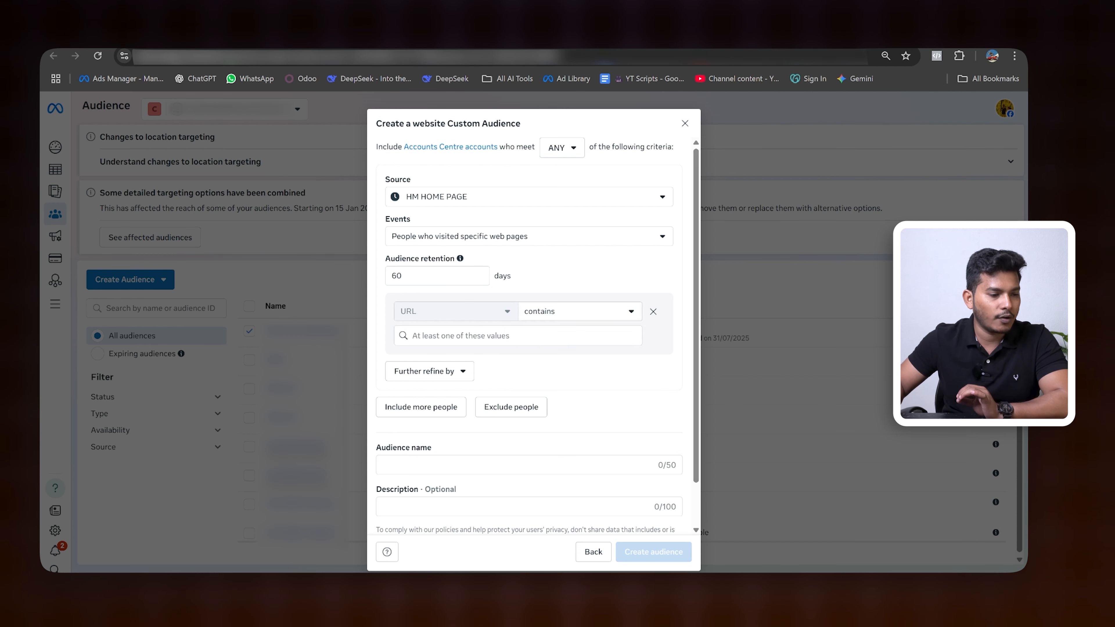
{"action": "left_click", "coordinate": [526, 335]}
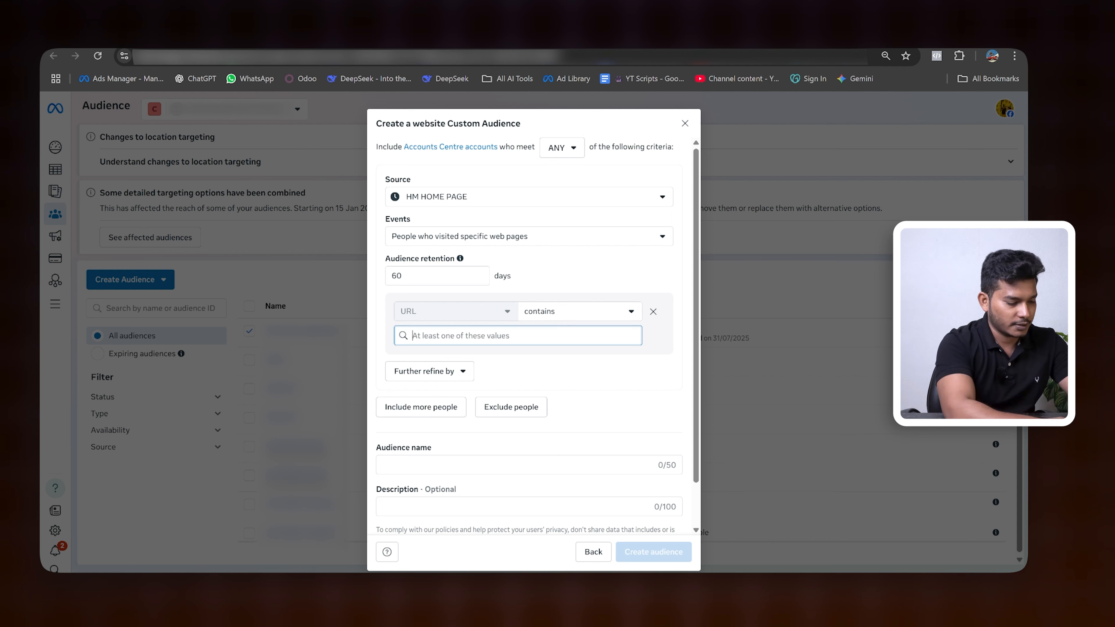
{"action": "type", "text": "purchased"}
{"action": "key", "text": "Return"}
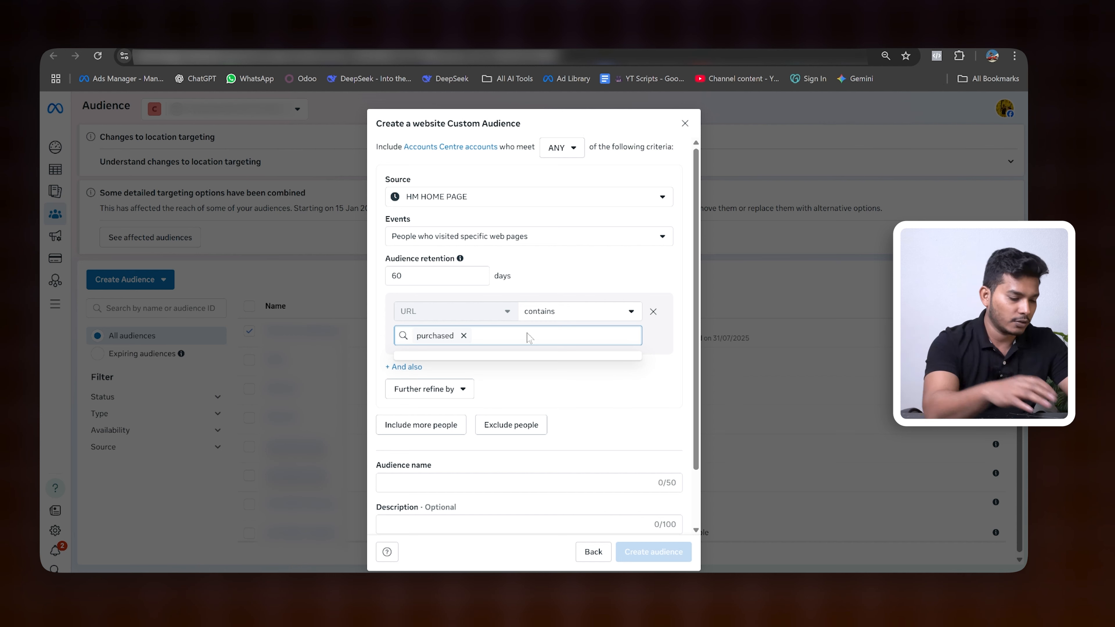
{"action": "type", "text": "t"}
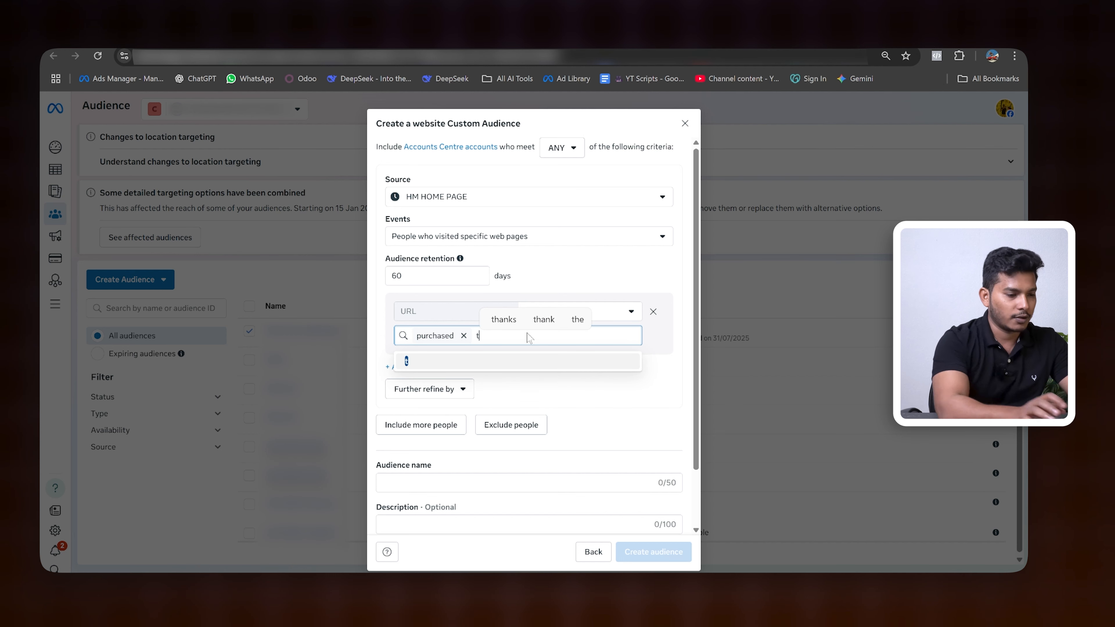
{"action": "type", "text": "hank you"}
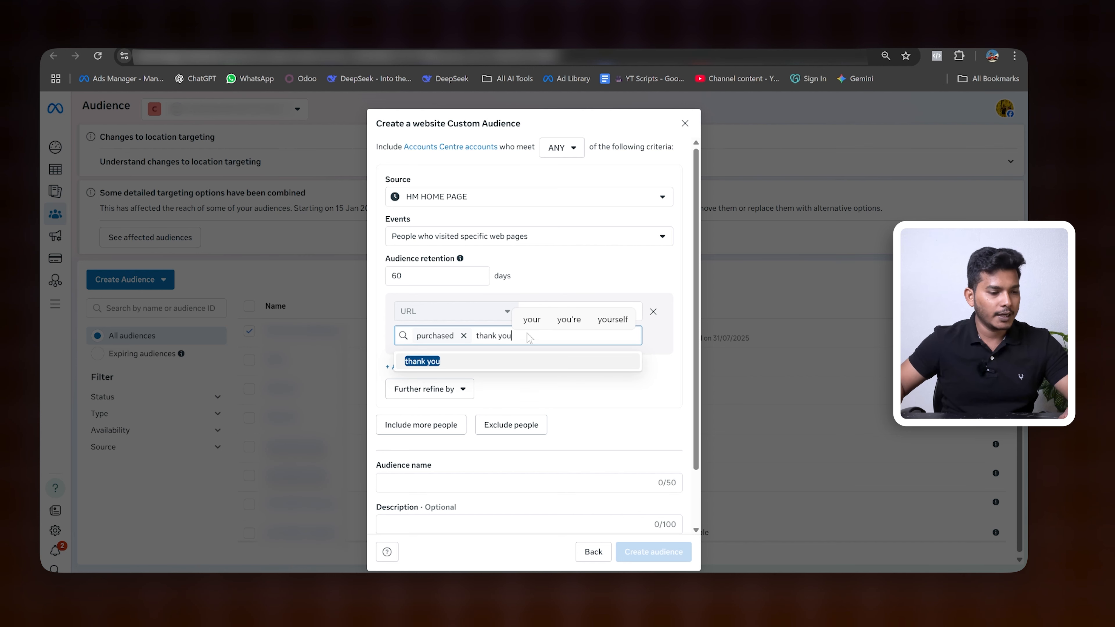
{"action": "key", "text": "Return"}
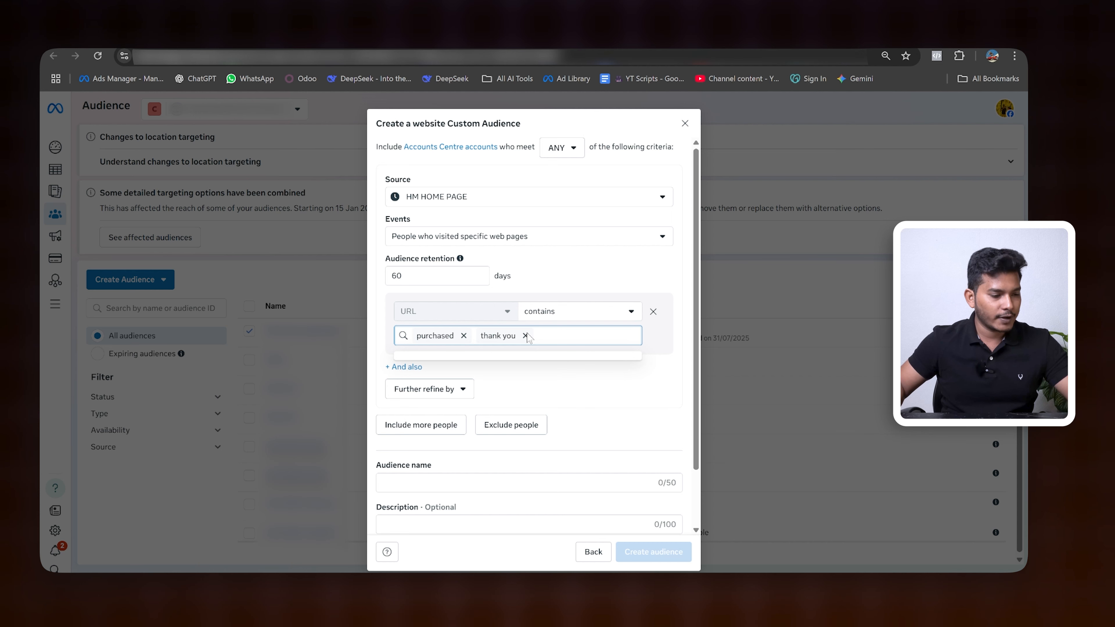
Name the audience "Website custome customers", create it and dismiss the suggested next steps
{"action": "scroll", "coordinate": [568, 394], "scroll_direction": "down", "scroll_amount": 2}
{"action": "left_click", "coordinate": [435, 417]}
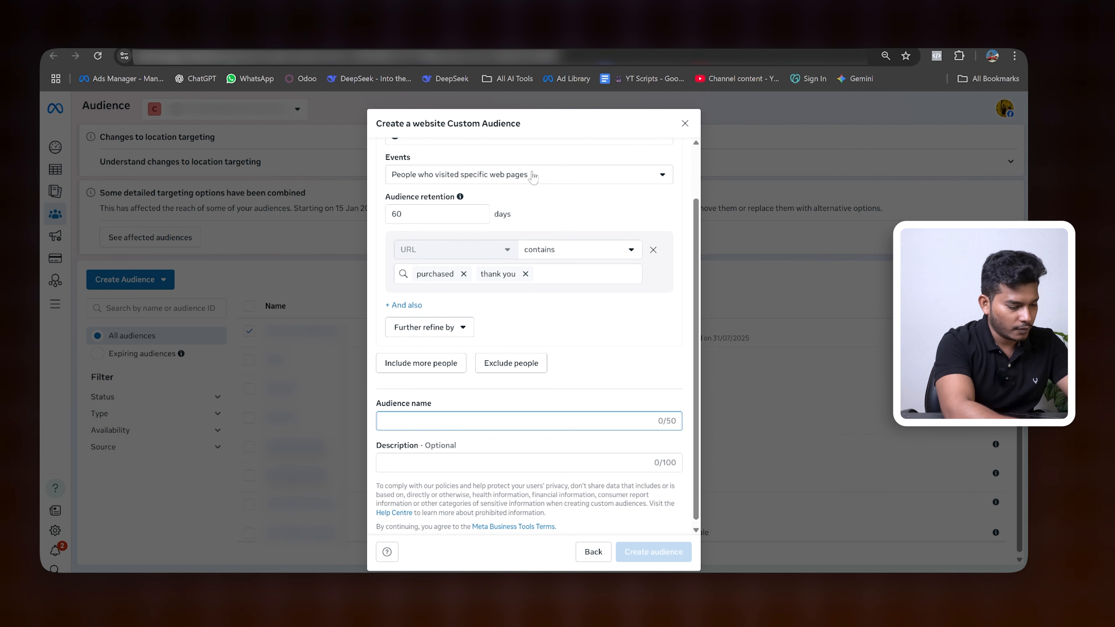
{"action": "mouse_move", "coordinate": [533, 176]}
{"action": "left_mouse_down"}
{"action": "mouse_move", "coordinate": [490, 176]}
{"action": "mouse_move", "coordinate": [542, 177]}
{"action": "left_mouse_up"}
{"action": "left_click", "coordinate": [542, 179]}
{"action": "left_click", "coordinate": [408, 421]}
{"action": "key", "text": "Caps_Lock"}
{"action": "type", "text": "Website custom"}
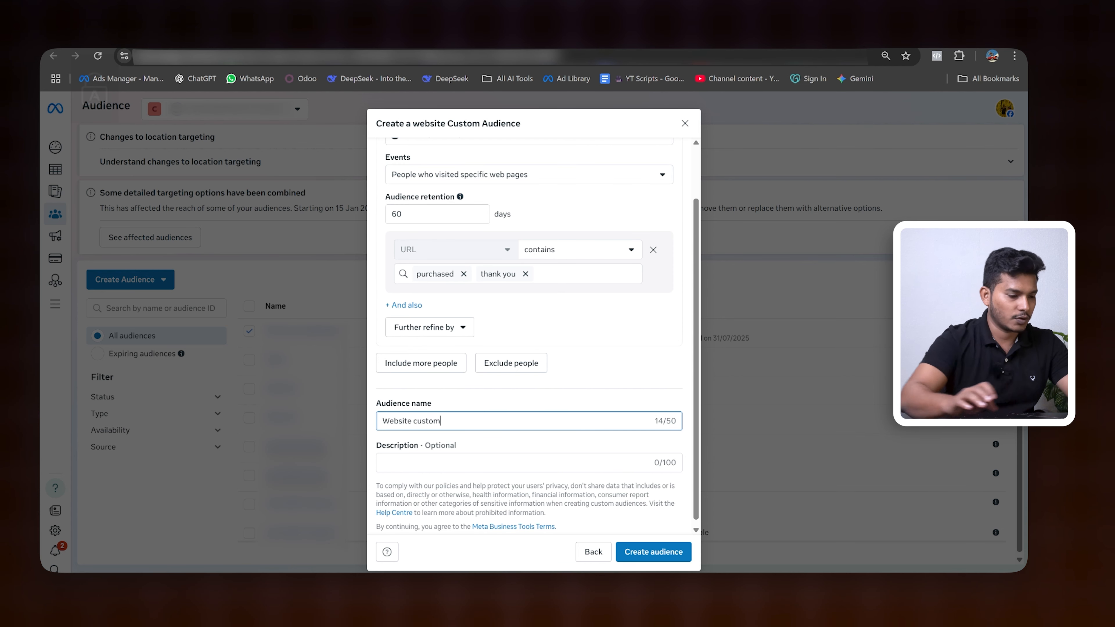
{"action": "type", "text": "e su"}
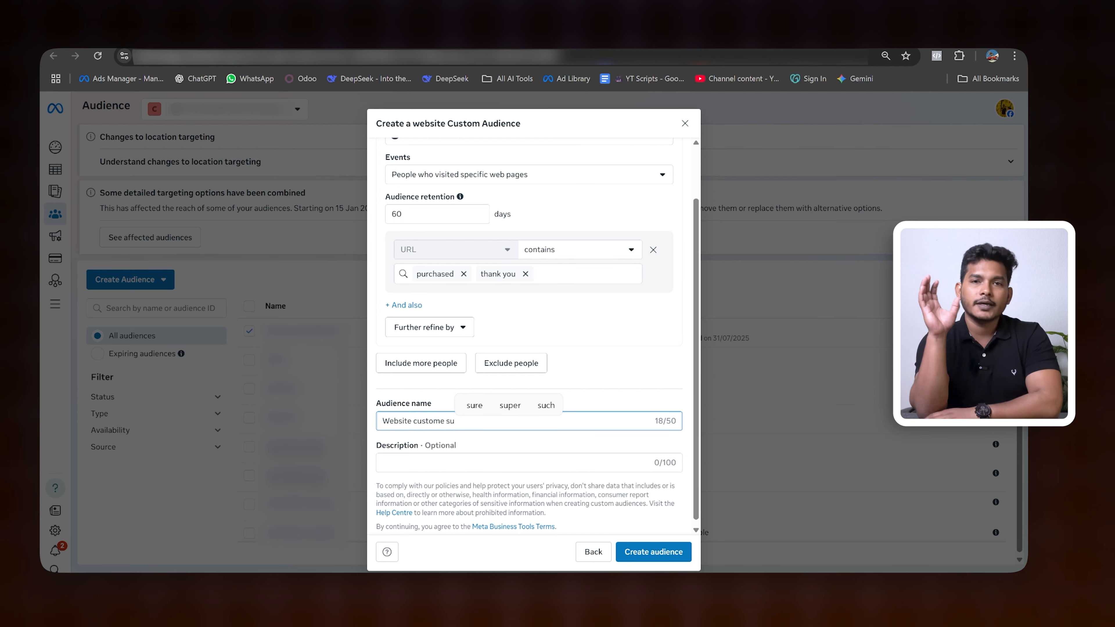
{"action": "key", "text": "BackSpace"}
{"action": "key", "text": "BackSpace"}
{"action": "type", "text": "customers"}
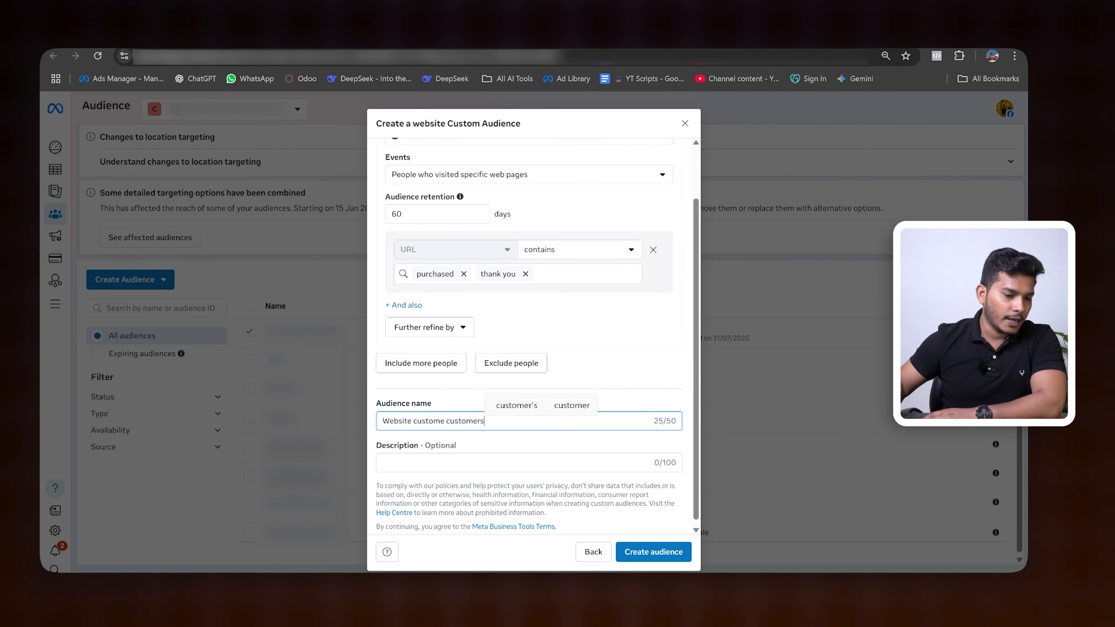
{"action": "left_click", "coordinate": [652, 552]}
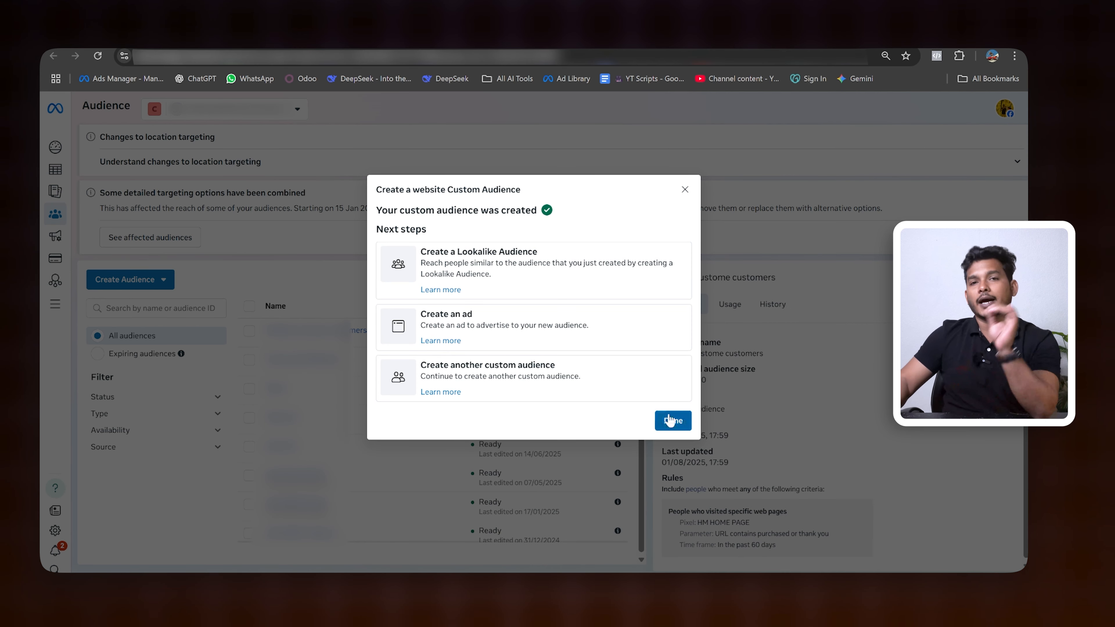
{"action": "left_click", "coordinate": [685, 190]}
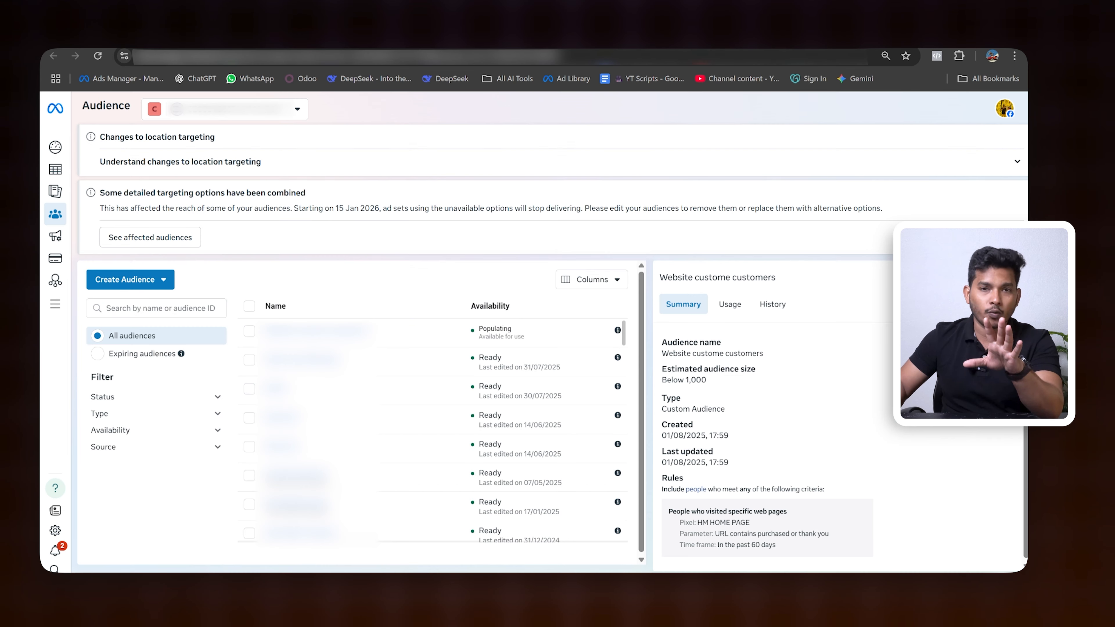
Start another custom audience with Customer list as its source
{"action": "left_click", "coordinate": [132, 285]}
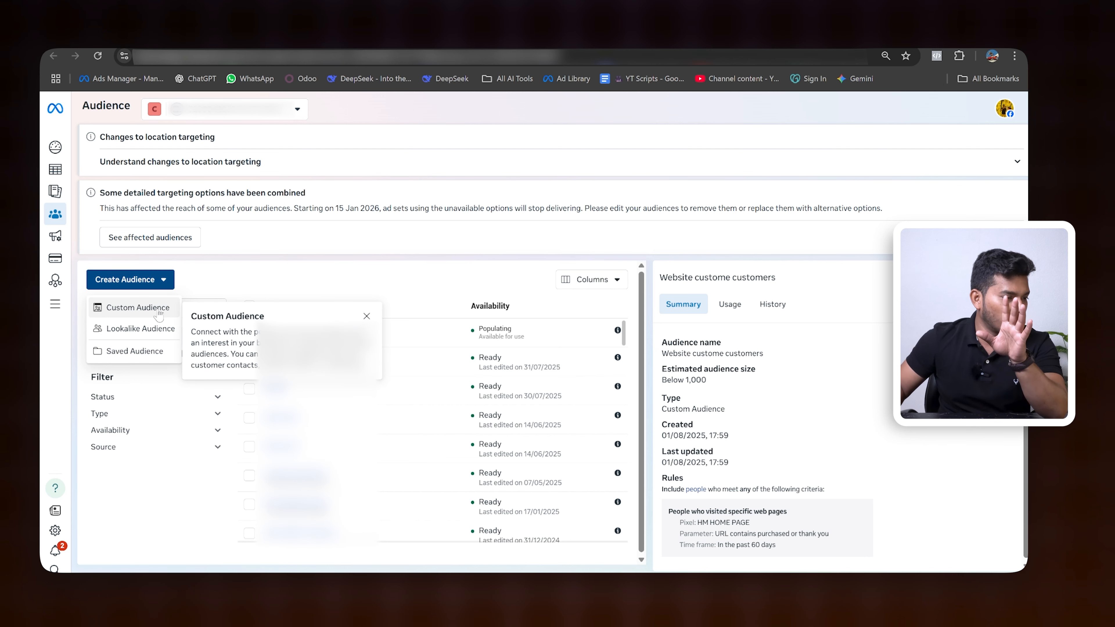
{"action": "left_click", "coordinate": [158, 312]}
{"action": "left_click", "coordinate": [570, 244]}
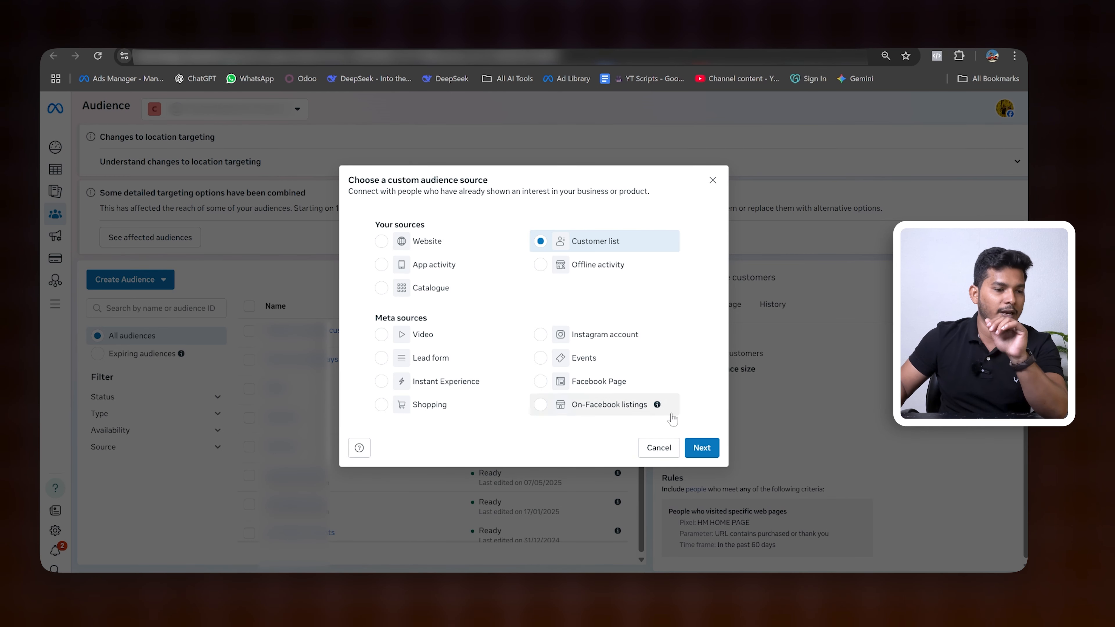
{"action": "left_click", "coordinate": [703, 448]}
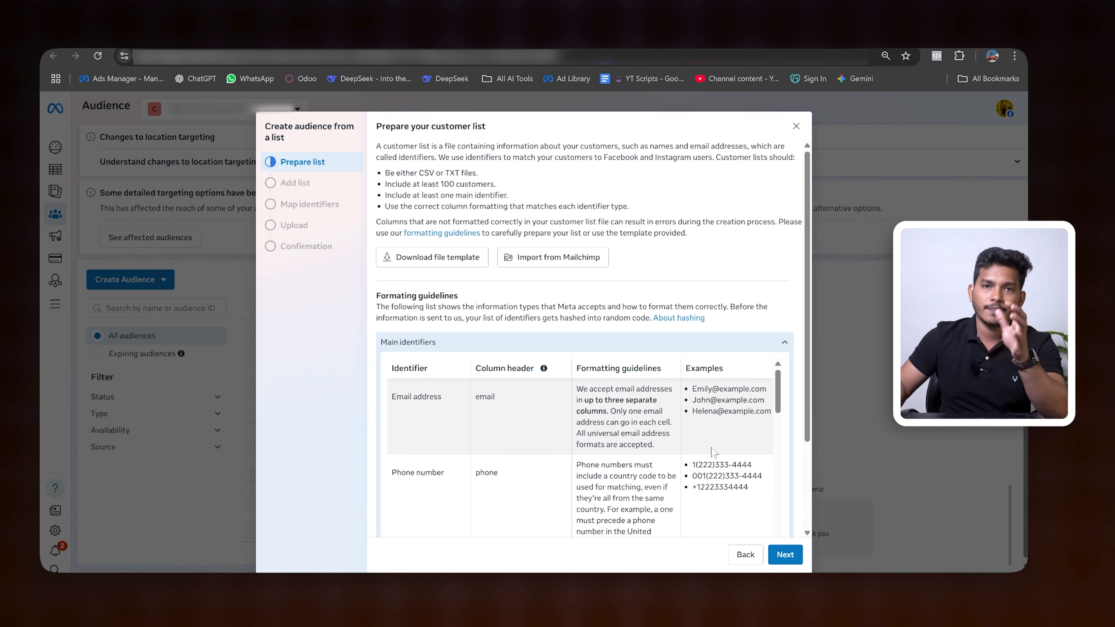
Review the customer list formatting guidelines and the Add list stage, returning to list preparation
{"action": "scroll", "coordinate": [712, 452], "scroll_direction": "down", "scroll_amount": 2}
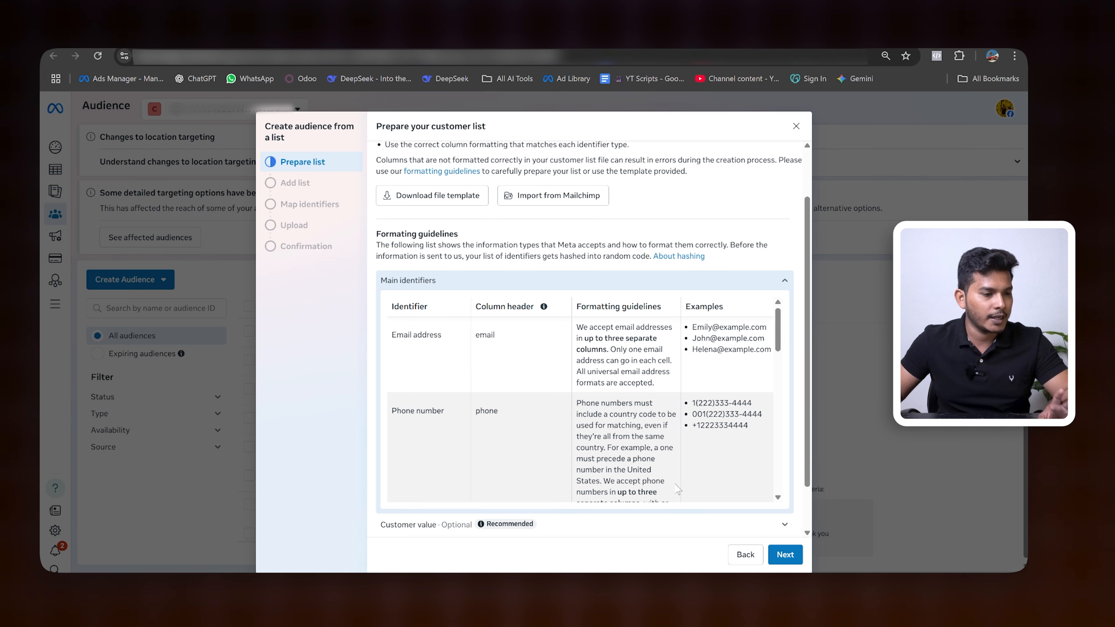
{"action": "left_click", "coordinate": [781, 555]}
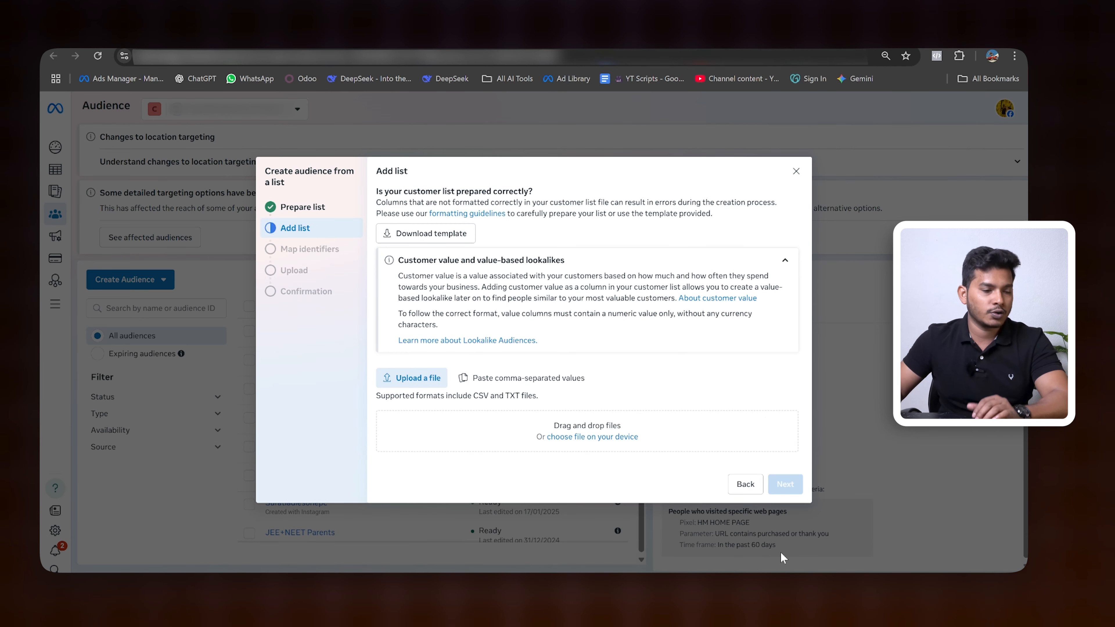
{"action": "left_click", "coordinate": [745, 484]}
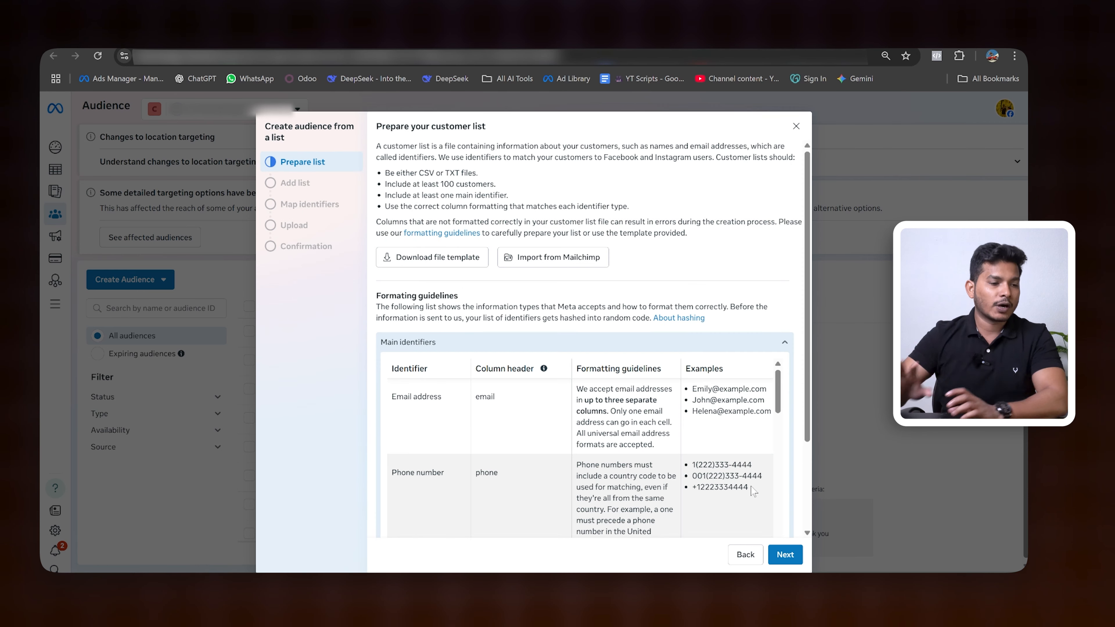
Download the customer list file template and open example_value_based_audience_file (3).csv in Excel
{"action": "left_click", "coordinate": [744, 555]}
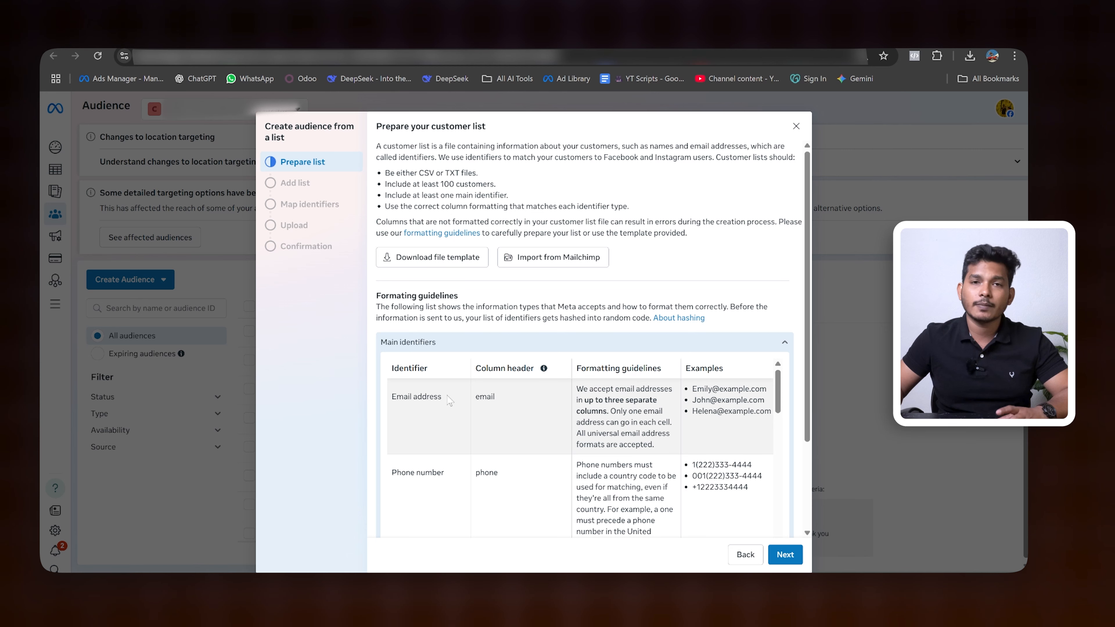
{"action": "left_click_drag", "start_coordinate": [459, 296], "coordinate": [380, 296]}
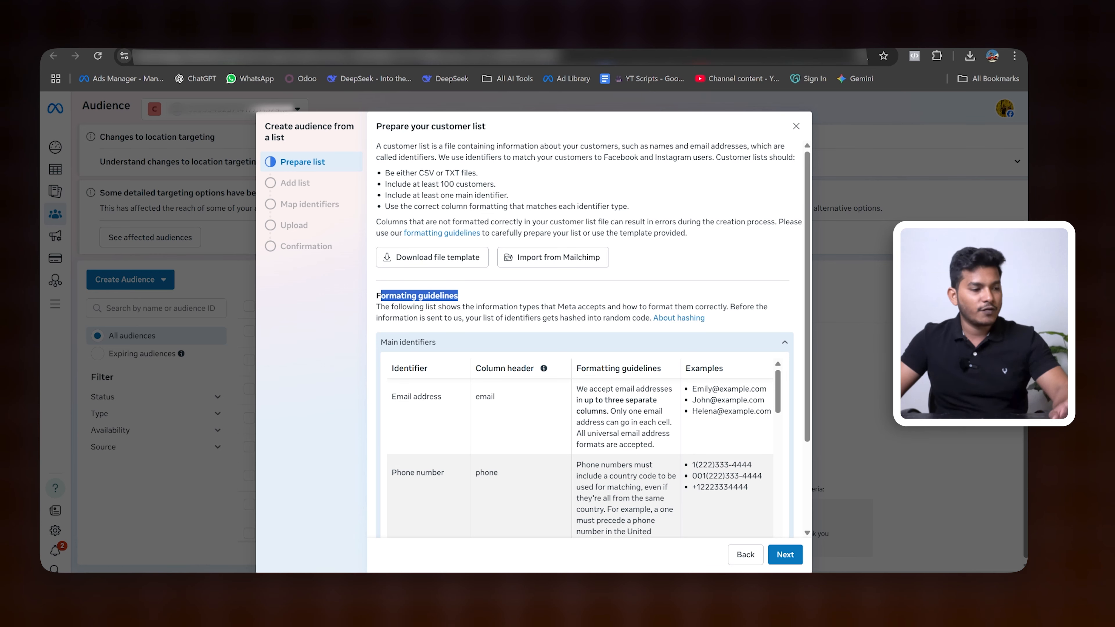
{"action": "scroll", "coordinate": [693, 478], "scroll_direction": "down", "scroll_amount": 3}
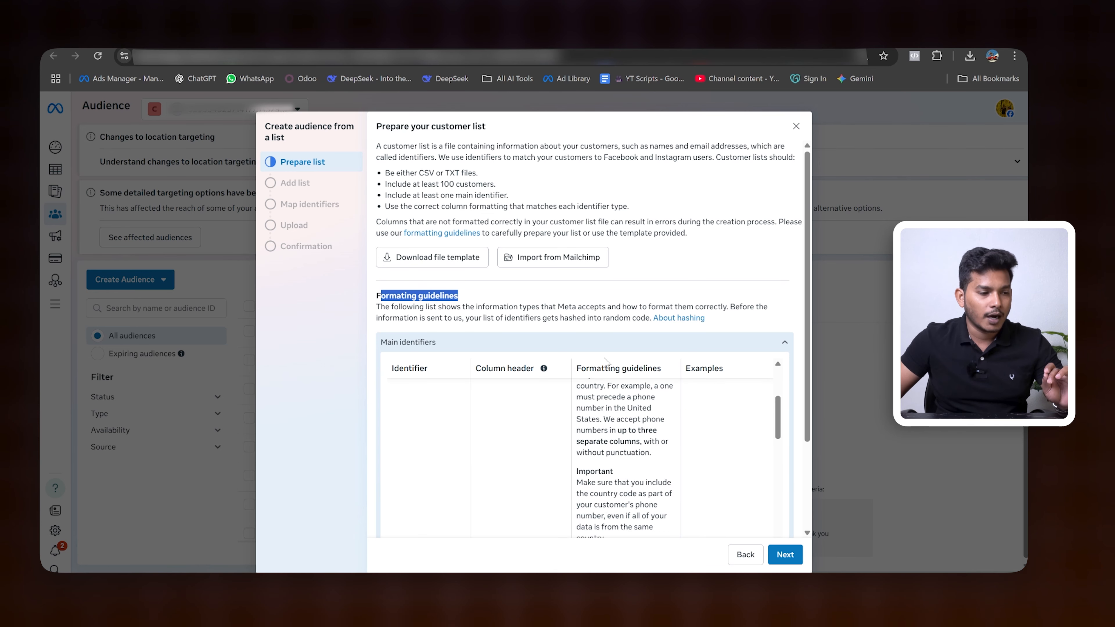
{"action": "left_click", "coordinate": [425, 260]}
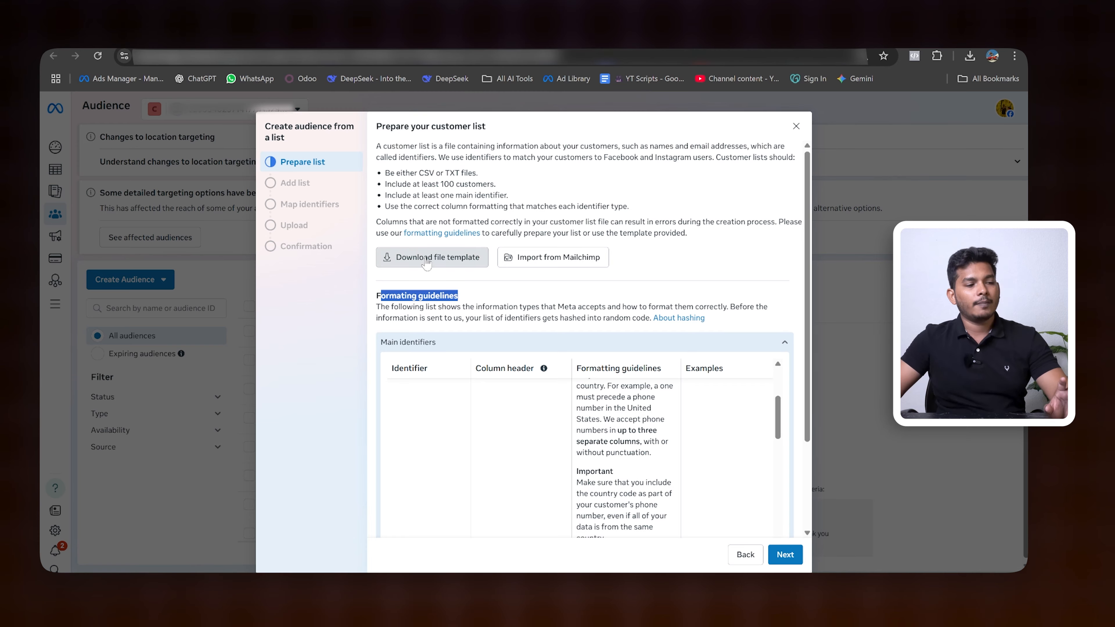
{"action": "mouse_move", "coordinate": [872, 82]}
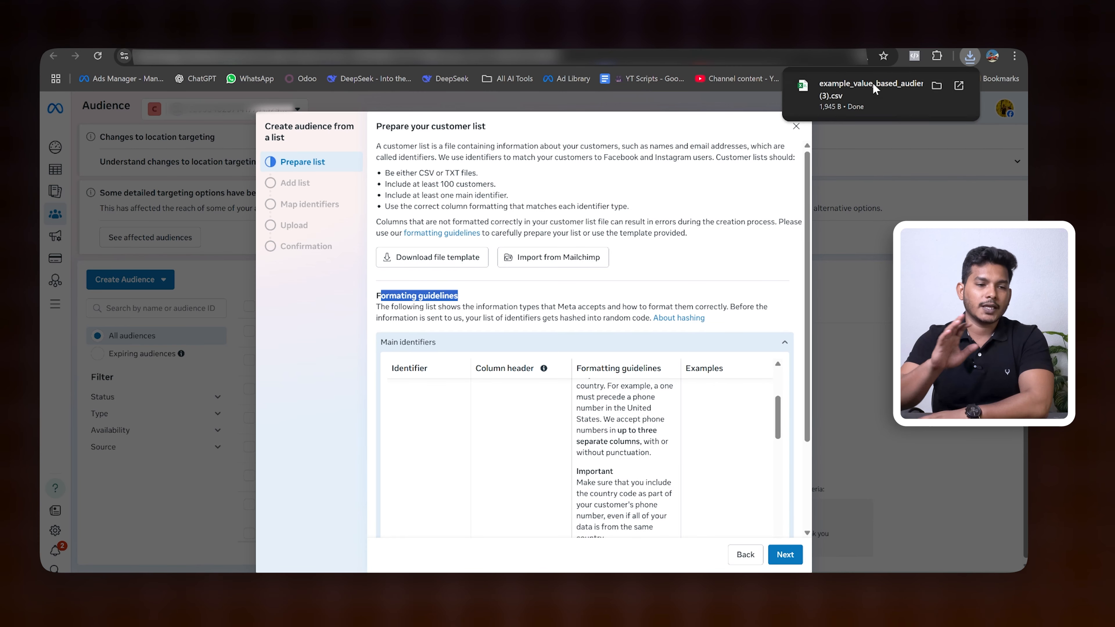
{"action": "left_click", "coordinate": [855, 92]}
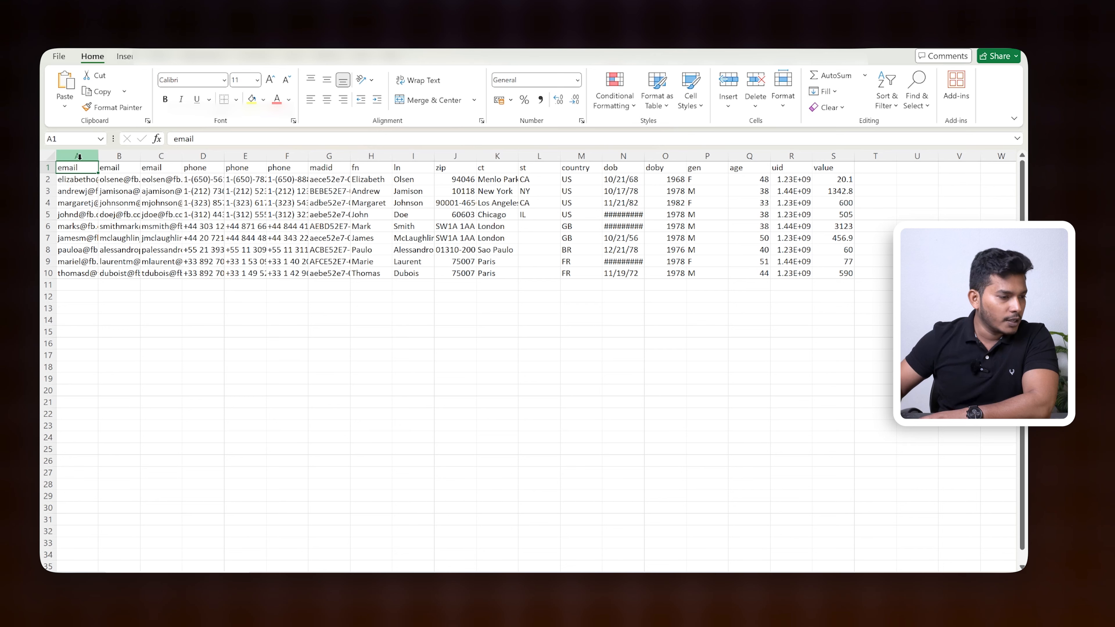
Examine the template's columns, focusing on the repeated email and phone columns and the location fields
{"action": "left_click", "coordinate": [119, 155]}
{"action": "left_click", "coordinate": [161, 155]}
{"action": "left_click", "coordinate": [203, 155]}
{"action": "left_click", "coordinate": [246, 155]}
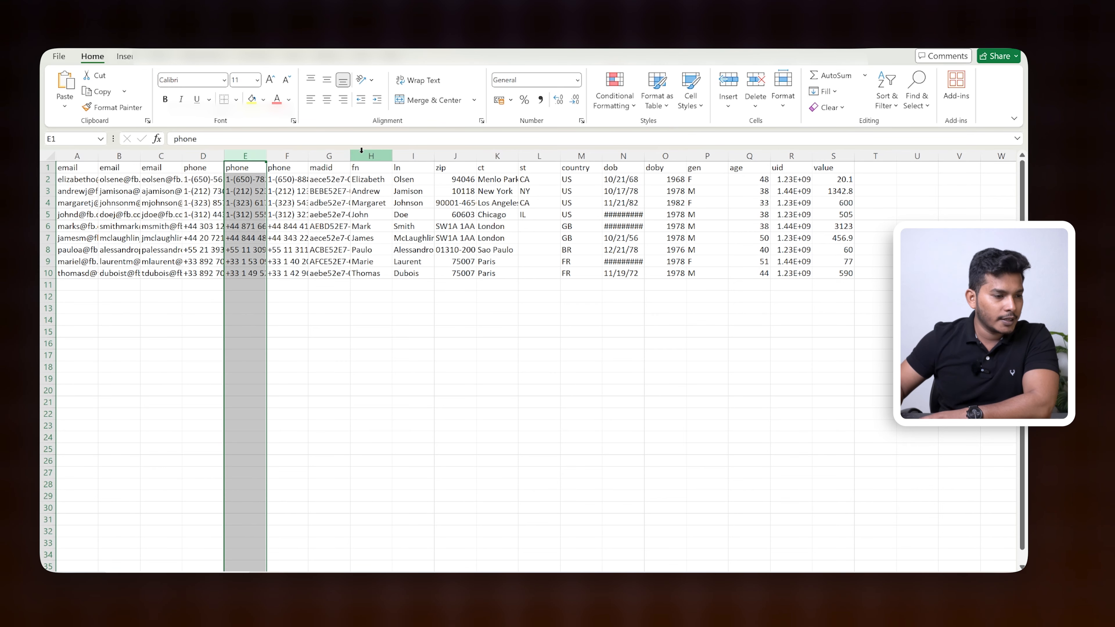
{"action": "left_click", "coordinate": [467, 155]}
{"action": "left_click", "coordinate": [498, 155]}
{"action": "left_click", "coordinate": [539, 156]}
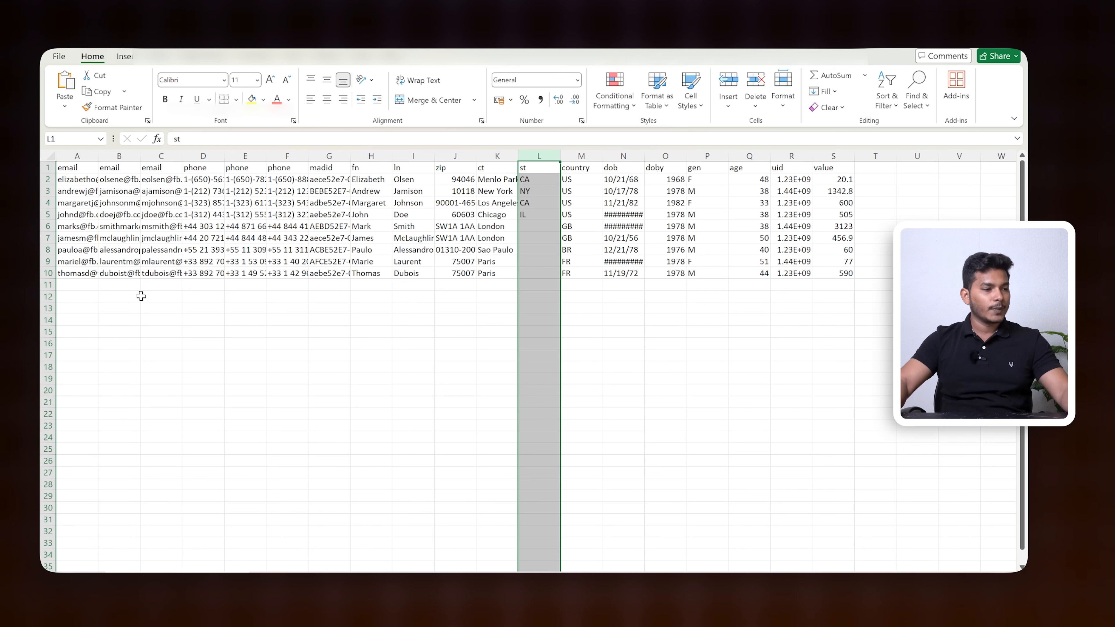
{"action": "left_click", "coordinate": [193, 157]}
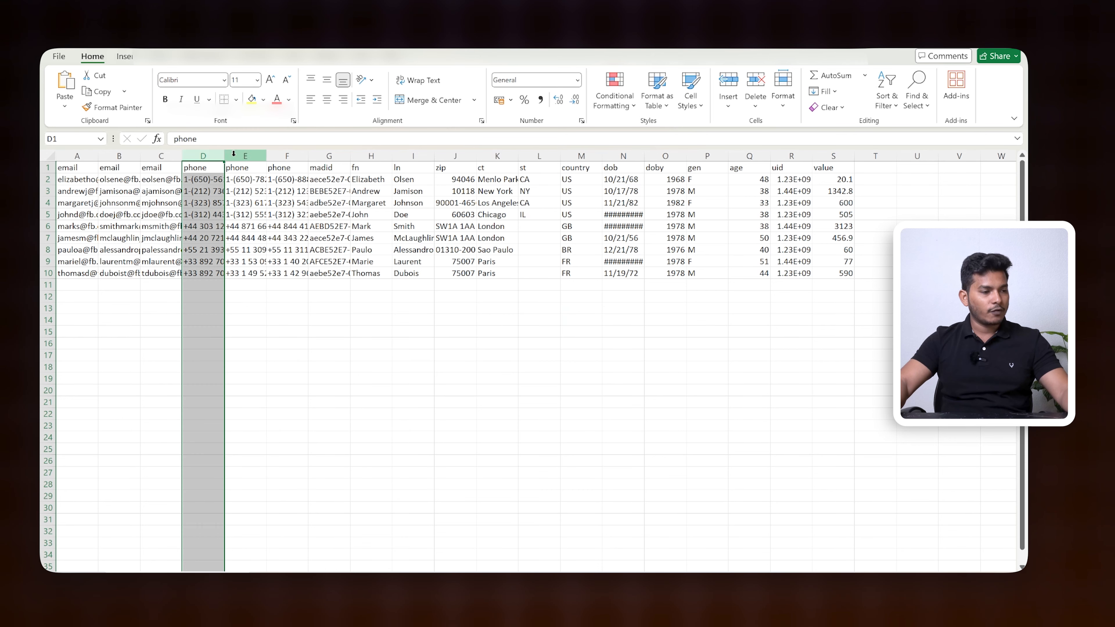
{"action": "left_click", "coordinate": [245, 156]}
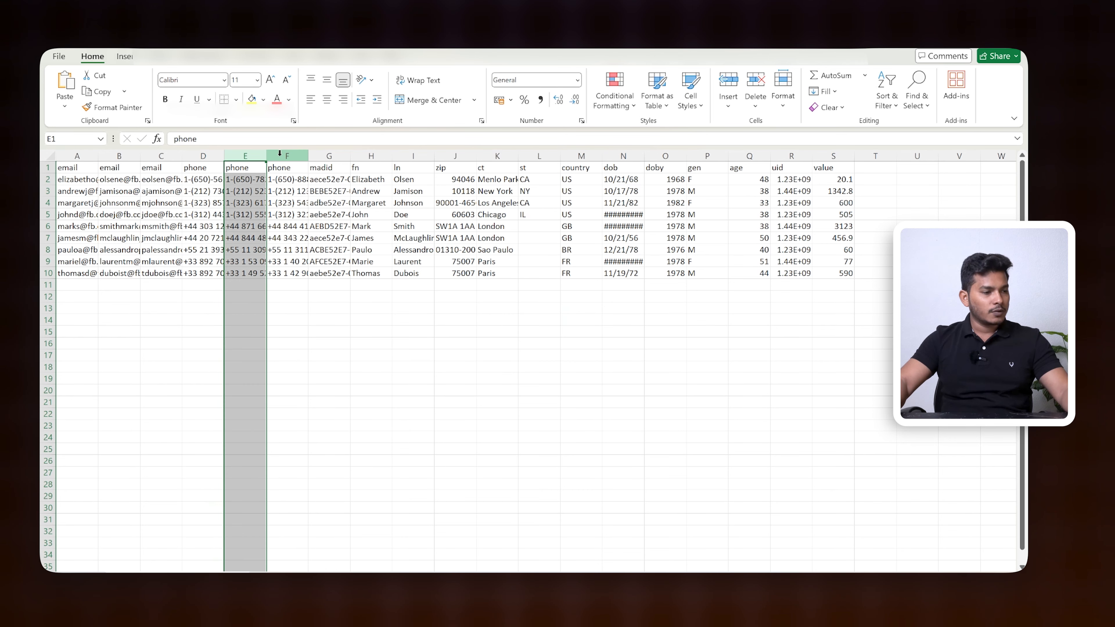
Delete the two extra email columns and the two extra phone columns, keeping one of each
{"action": "left_click", "coordinate": [119, 157]}
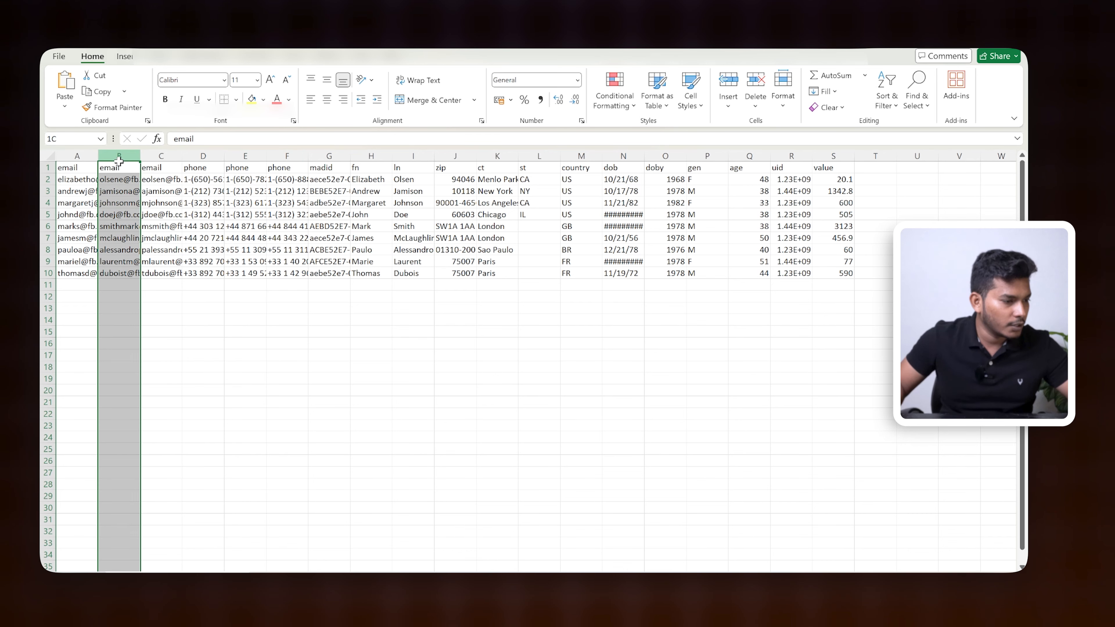
{"action": "left_click", "coordinate": [167, 154], "text": "shift"}
{"action": "right_click", "coordinate": [166, 156]}
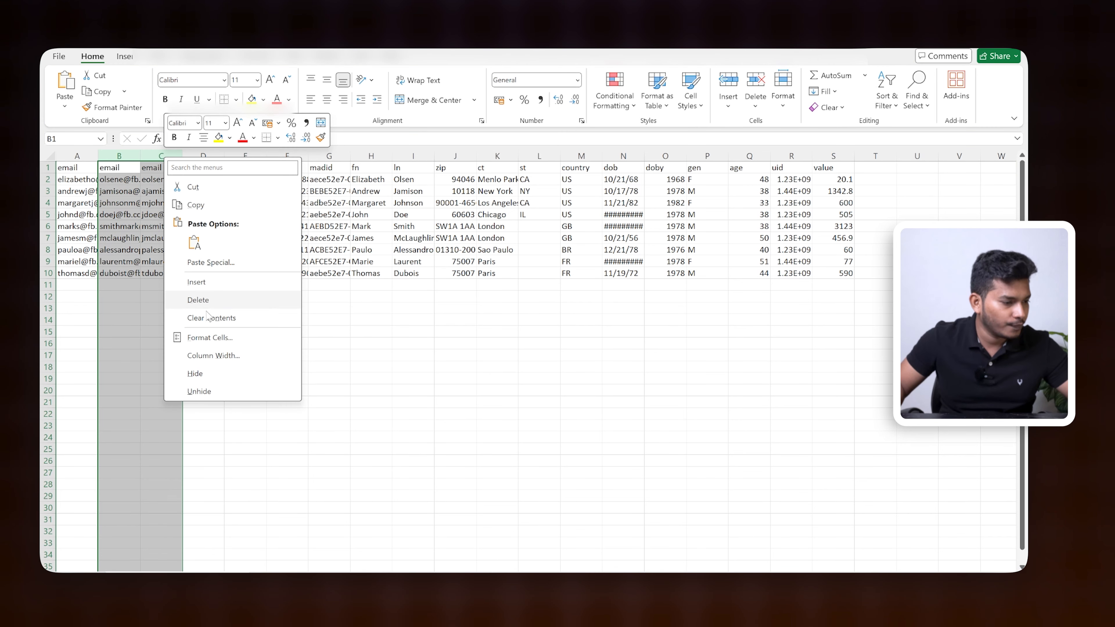
{"action": "key", "text": "Escape"}
{"action": "left_click", "coordinate": [168, 156]}
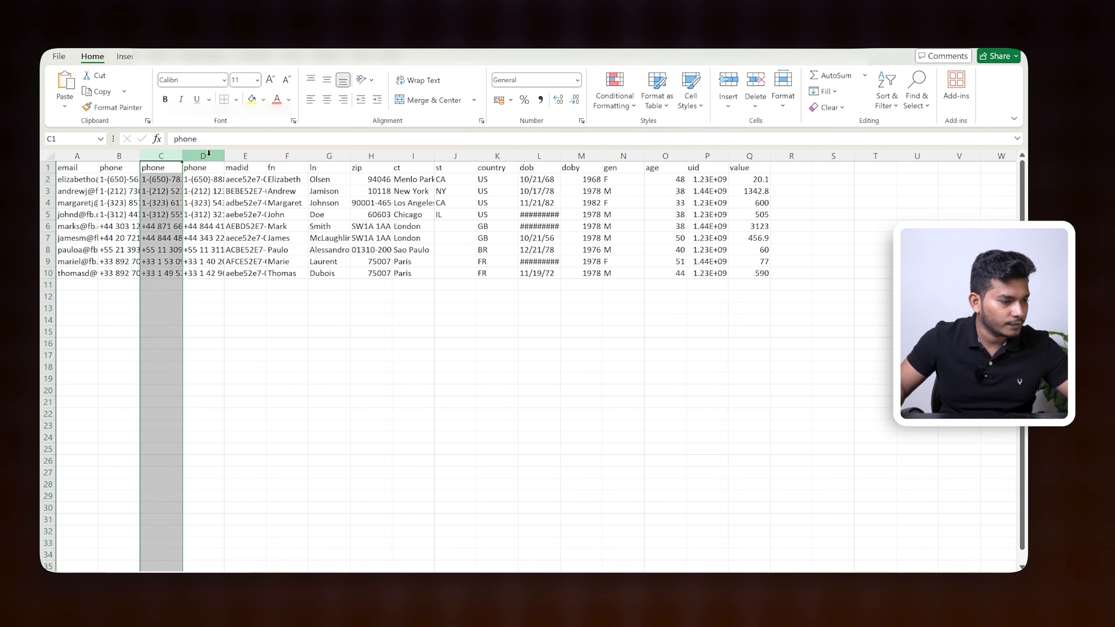
{"action": "left_click", "coordinate": [209, 156], "text": "shift"}
{"action": "right_click", "coordinate": [209, 156]}
{"action": "left_click", "coordinate": [245, 299]}
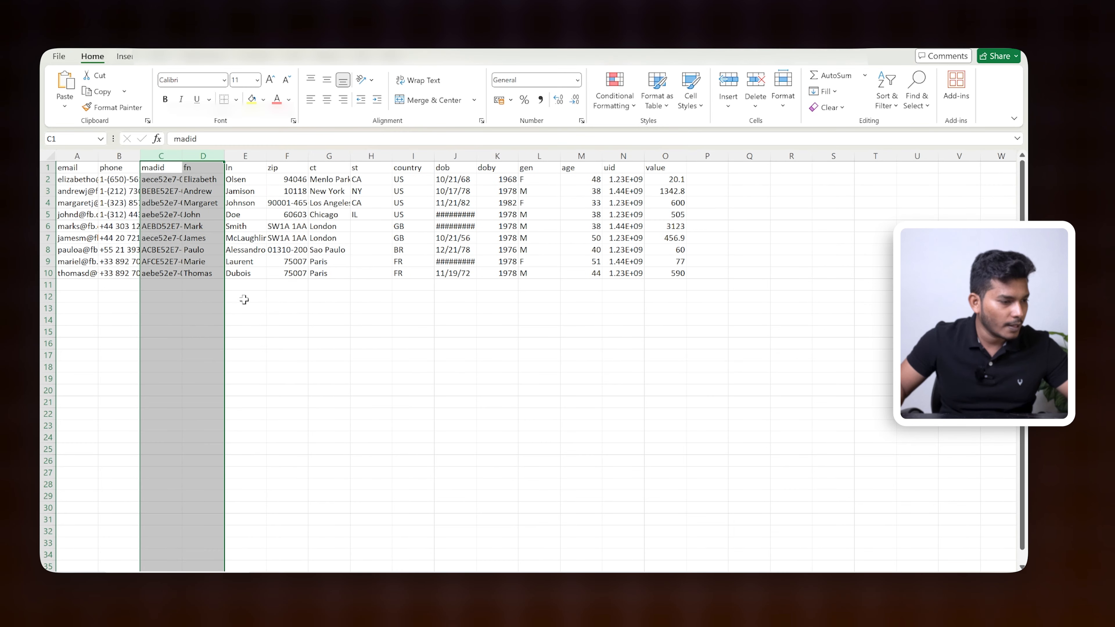
Delete the madid column and widen the email and phone columns to fit their contents
{"action": "left_click", "coordinate": [166, 156]}
{"action": "right_click", "coordinate": [165, 158]}
{"action": "left_click", "coordinate": [210, 300]}
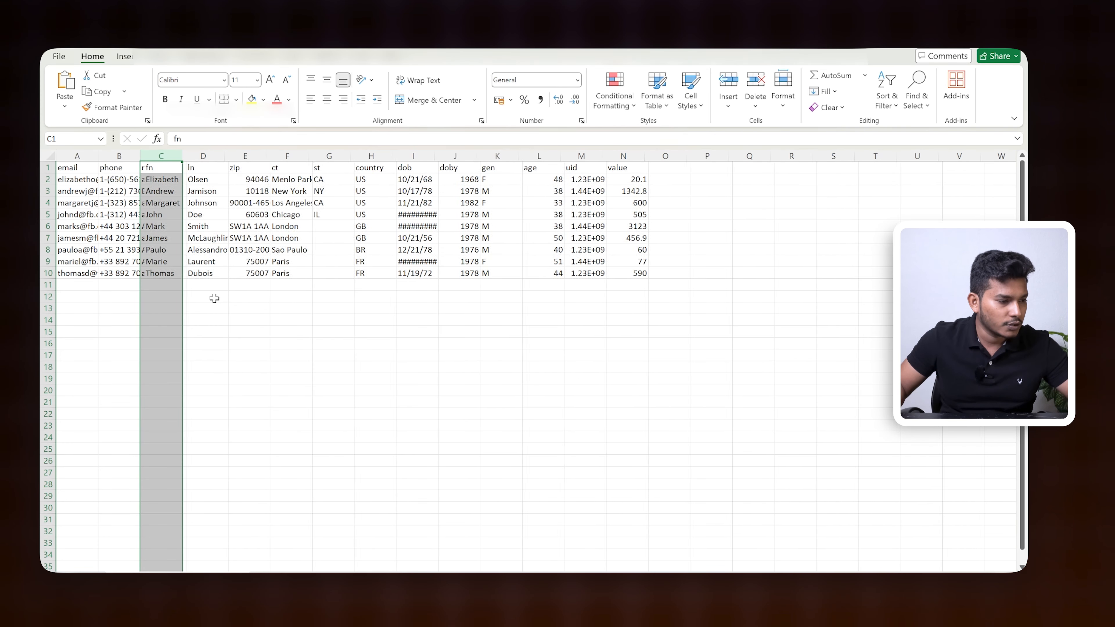
{"action": "left_click_drag", "start_coordinate": [98, 156], "coordinate": [200, 155]}
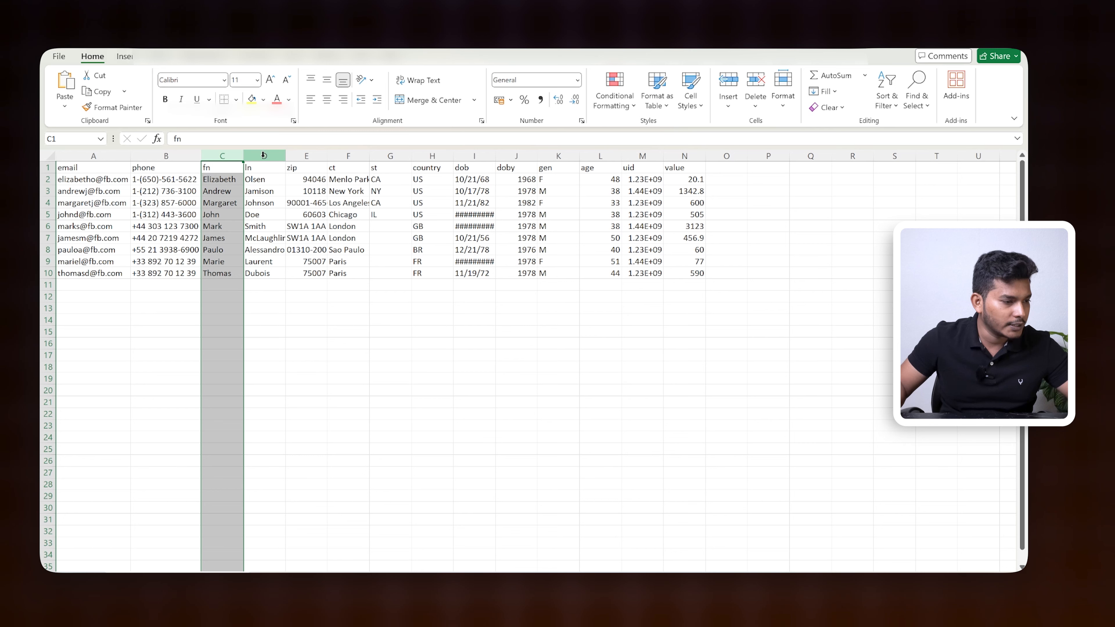
Review the remaining customer fields from fn and ln through zip, ct, st, country, dob, gen and age
{"action": "left_click", "coordinate": [220, 169]}
{"action": "left_click", "coordinate": [264, 171]}
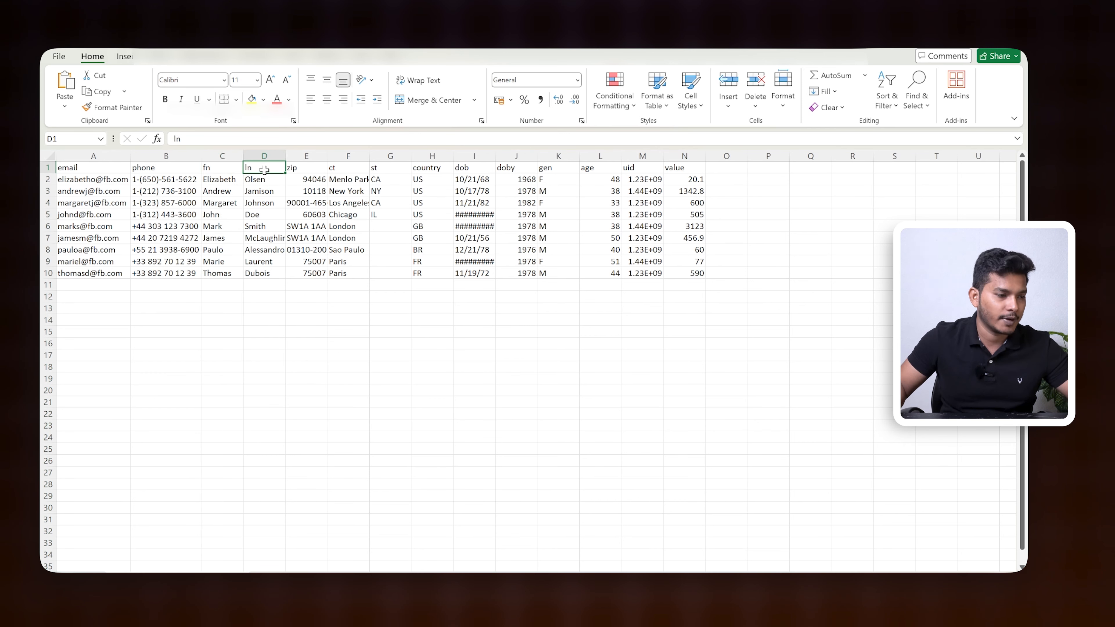
{"action": "left_click", "coordinate": [305, 169]}
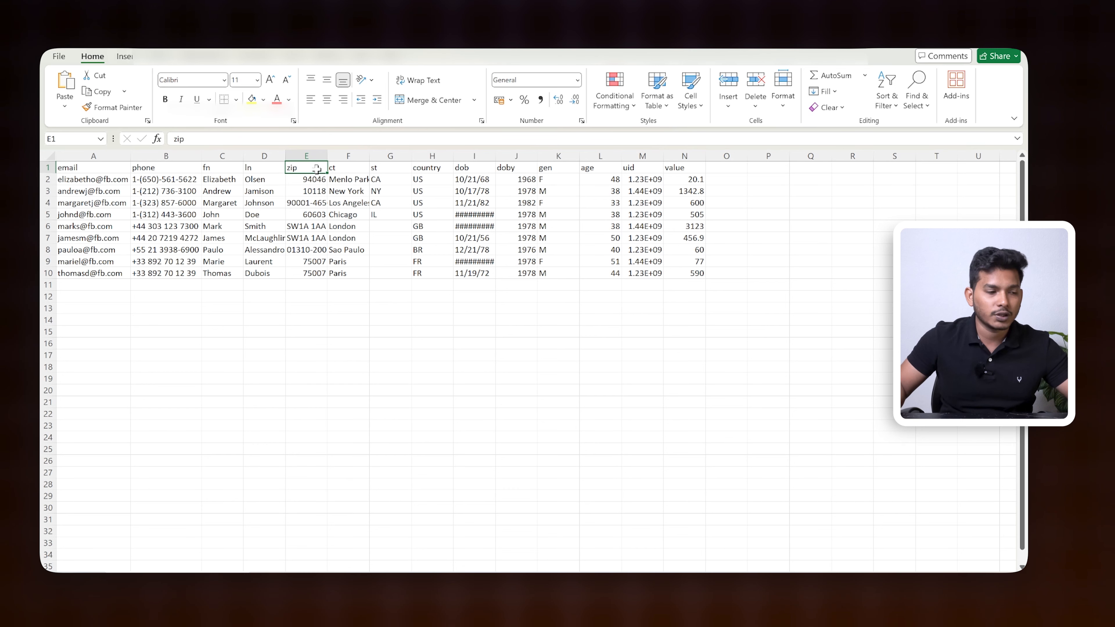
{"action": "left_click", "coordinate": [349, 155]}
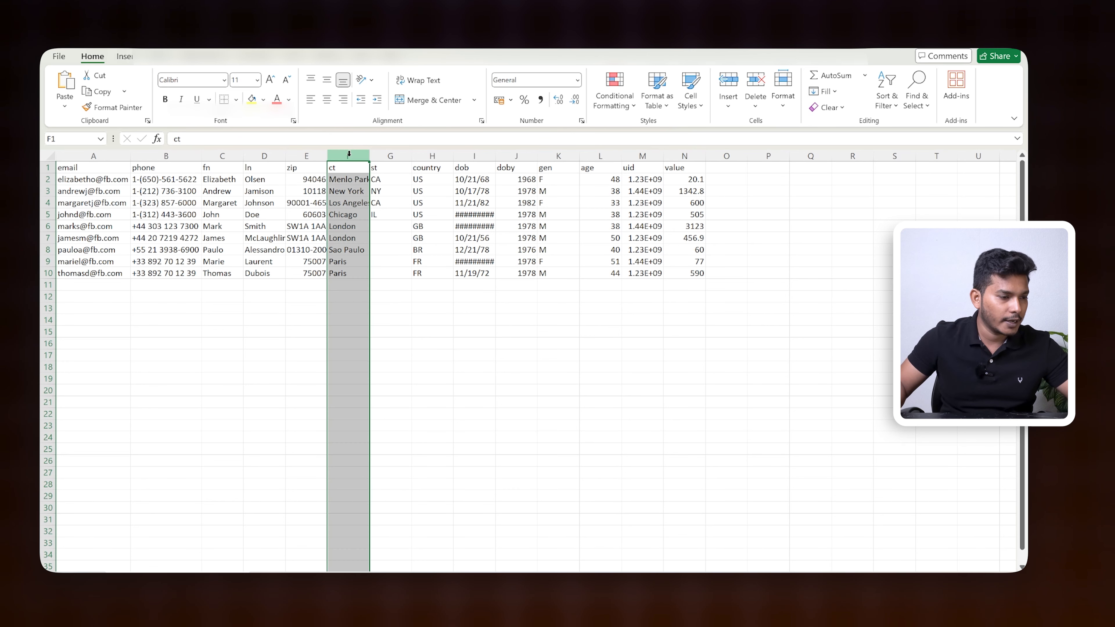
{"action": "left_click", "coordinate": [383, 156]}
{"action": "left_click", "coordinate": [428, 155]}
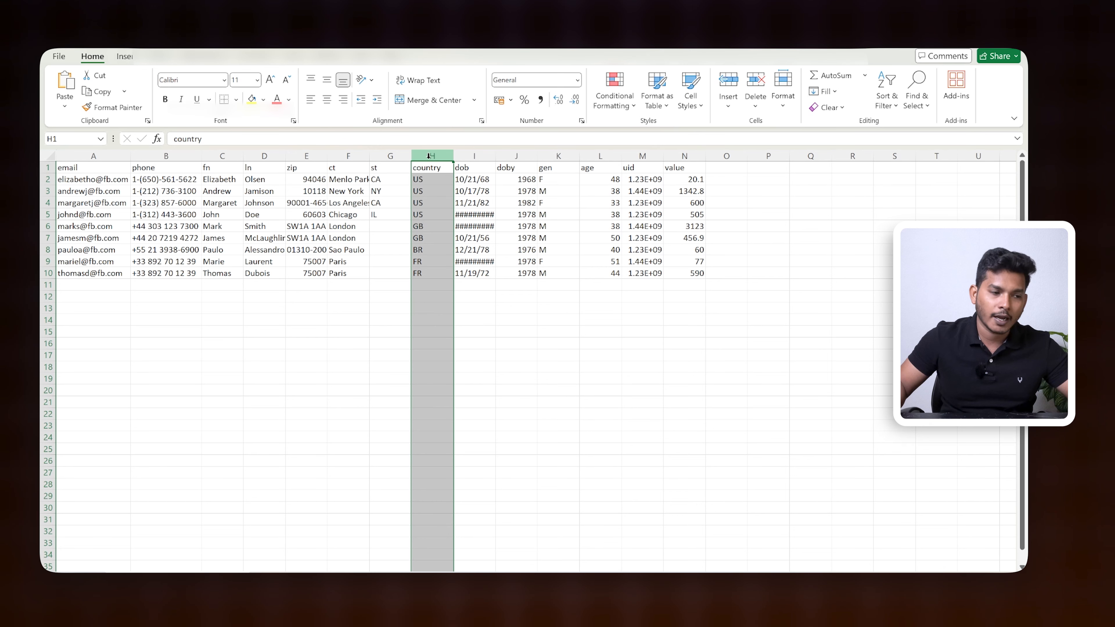
{"action": "left_click", "coordinate": [461, 155]}
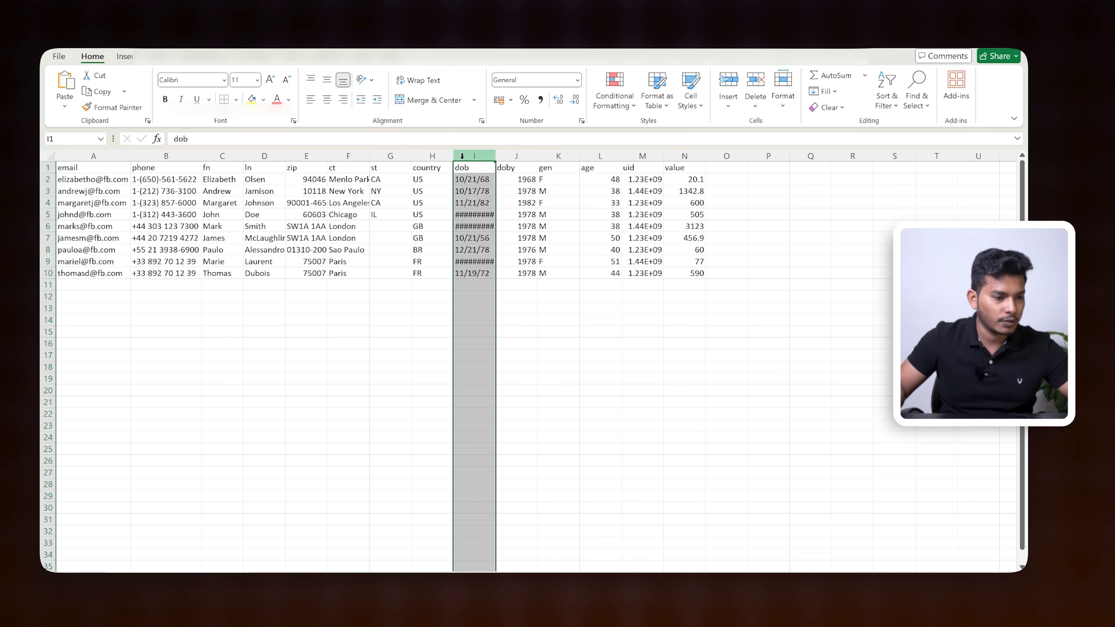
{"action": "left_click", "coordinate": [561, 154]}
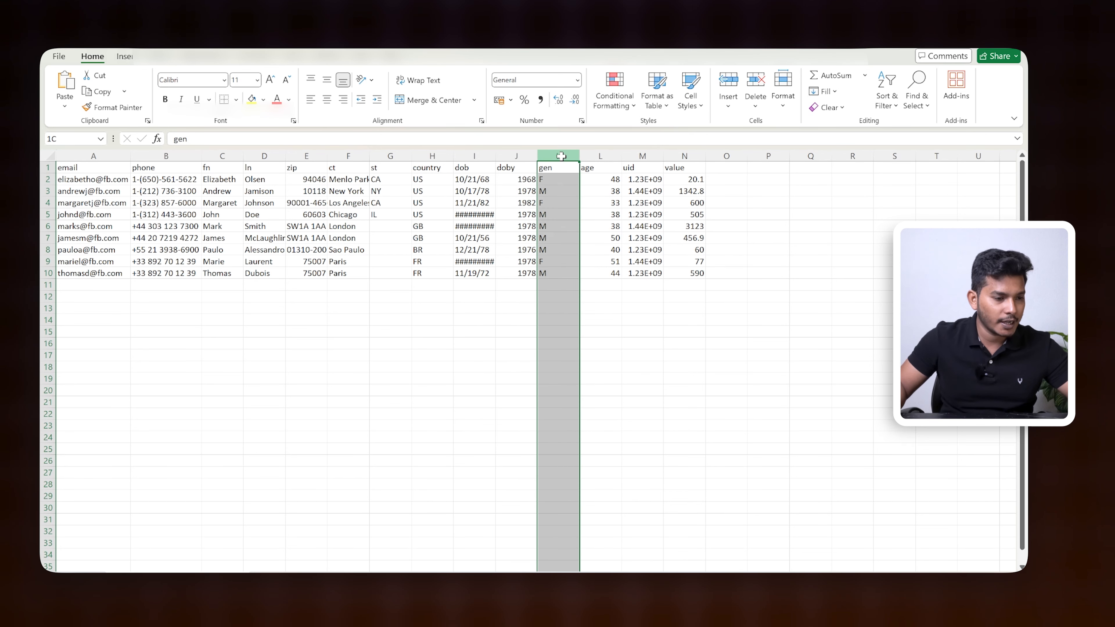
{"action": "left_click", "coordinate": [595, 155]}
Delete the uid column from the customer list
{"action": "left_click", "coordinate": [641, 156]}
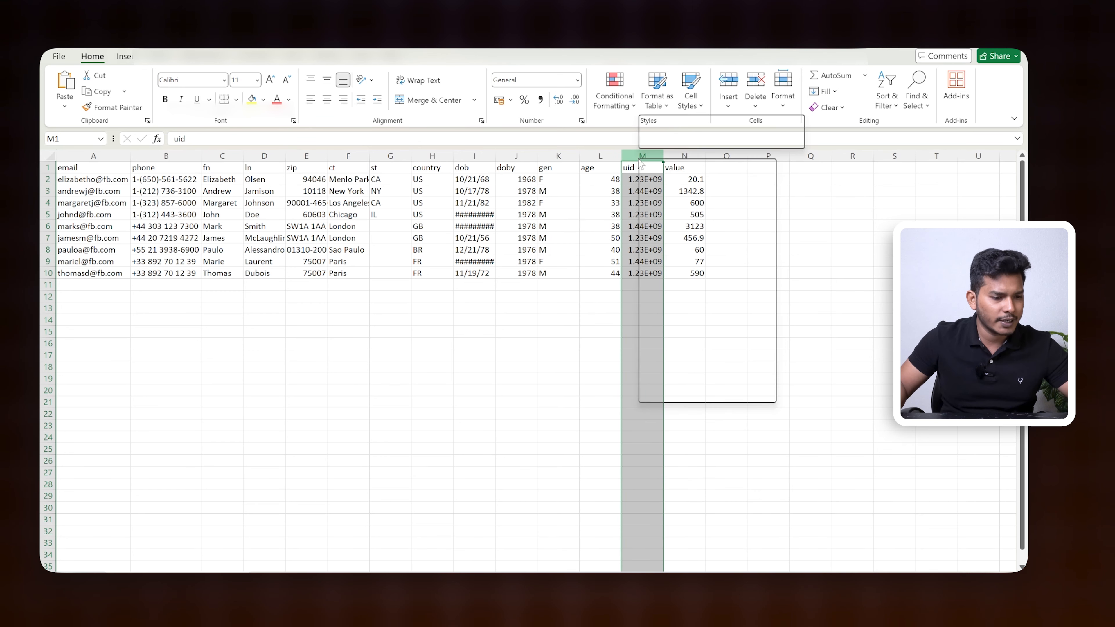
{"action": "left_click", "coordinate": [728, 298]}
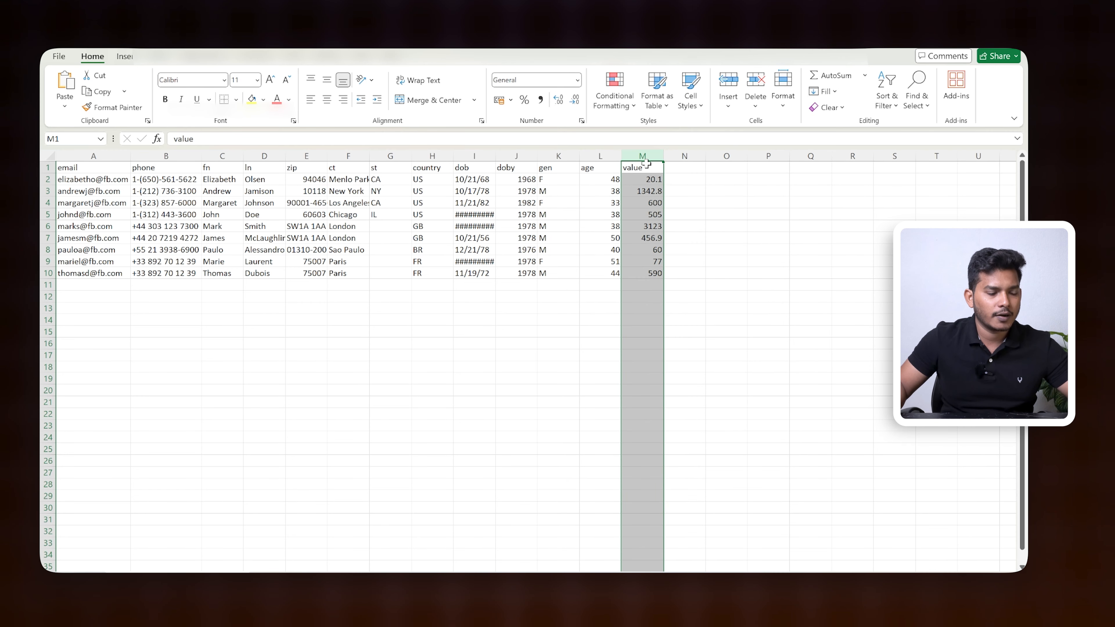
{"action": "double_click", "coordinate": [651, 284]}
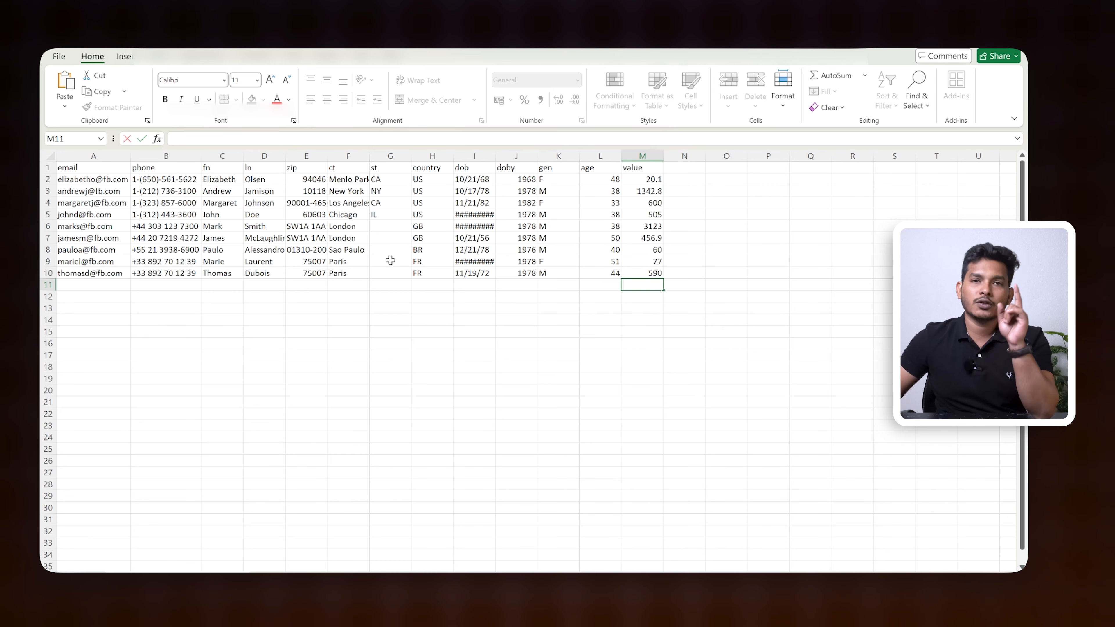
Check the phone and email columns, then undo and redo the widening of the phone column
{"action": "left_click", "coordinate": [131, 156]}
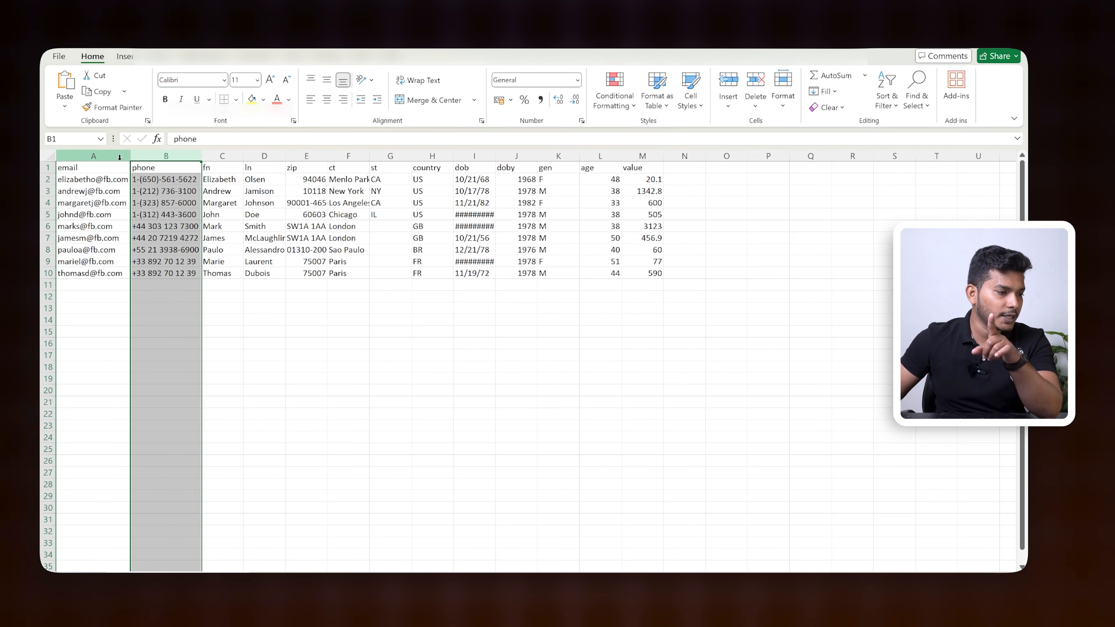
{"action": "left_click", "coordinate": [102, 155]}
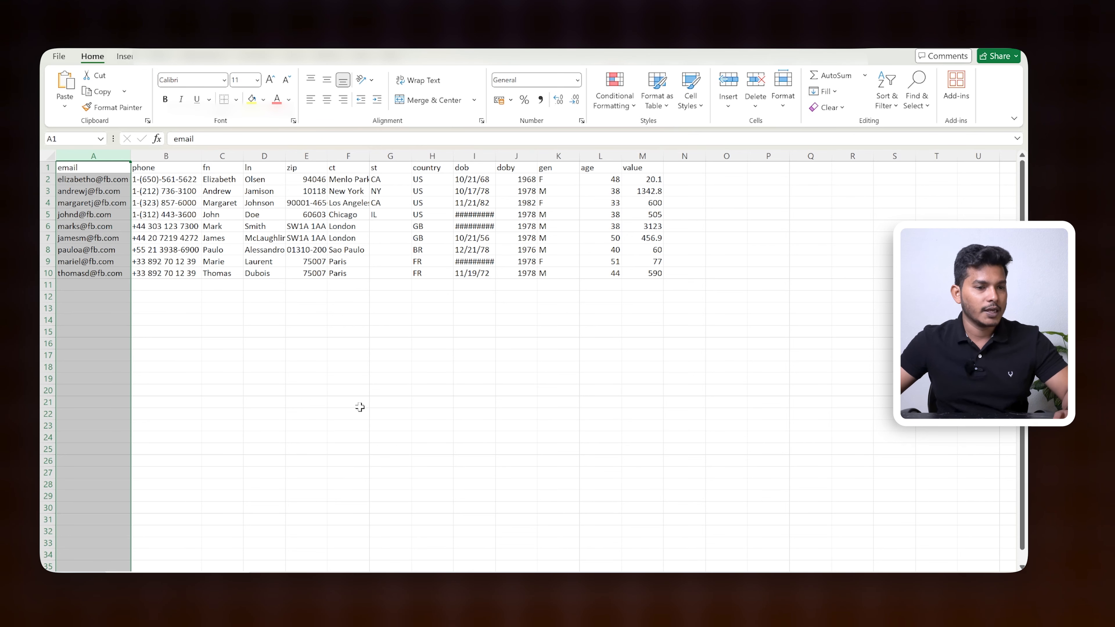
{"action": "key", "text": "ctrl+z"}
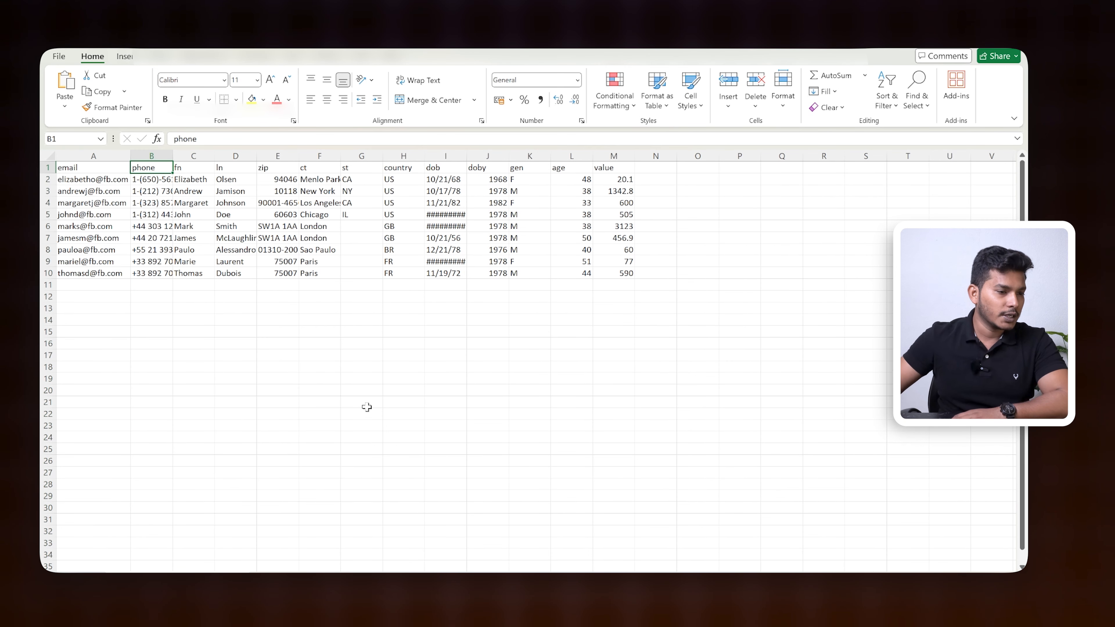
{"action": "key", "text": "ctrl+y"}
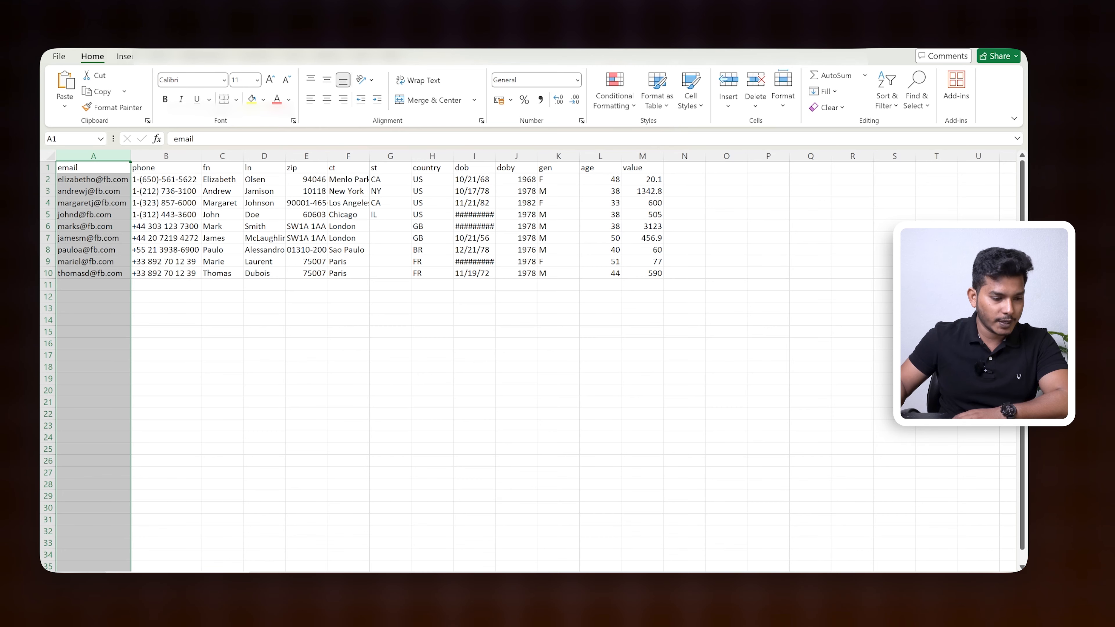
Switch back to the Meta Audiences page in the browser and advance the customer list setup to the Add list stage
{"action": "left_click", "coordinate": [725, 608]}
{"action": "left_click", "coordinate": [752, 608]}
{"action": "left_click", "coordinate": [715, 515]}
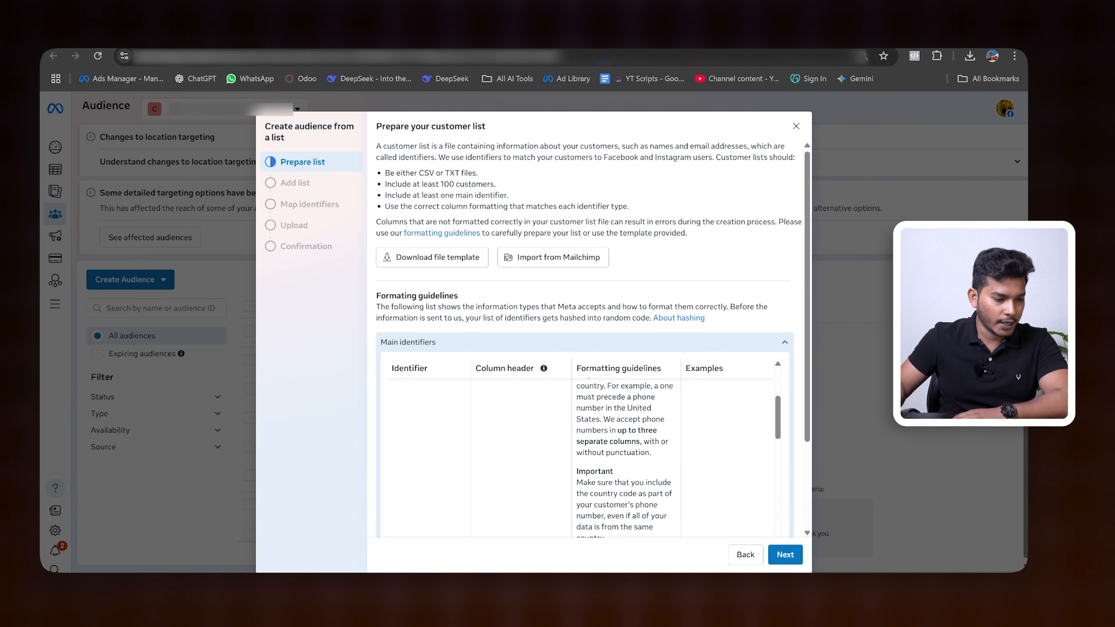
{"action": "left_click", "coordinate": [784, 555]}
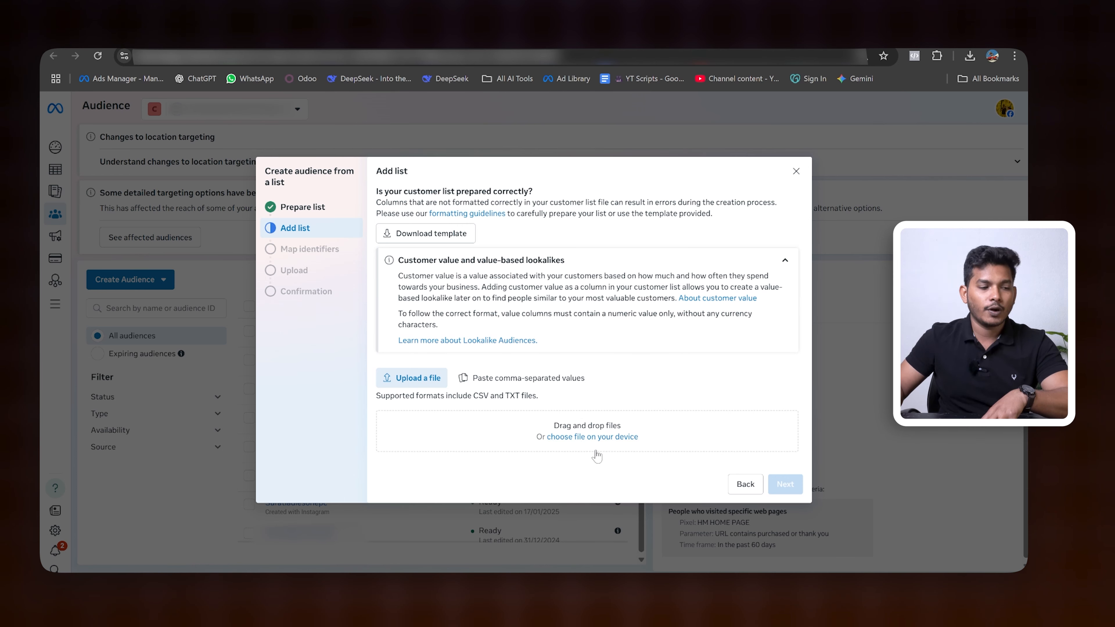
Upload example_value_based_audience_file (3).csv from the device as the customer list and review the Add list options
{"action": "left_click", "coordinate": [585, 440]}
{"action": "double_click", "coordinate": [191, 145]}
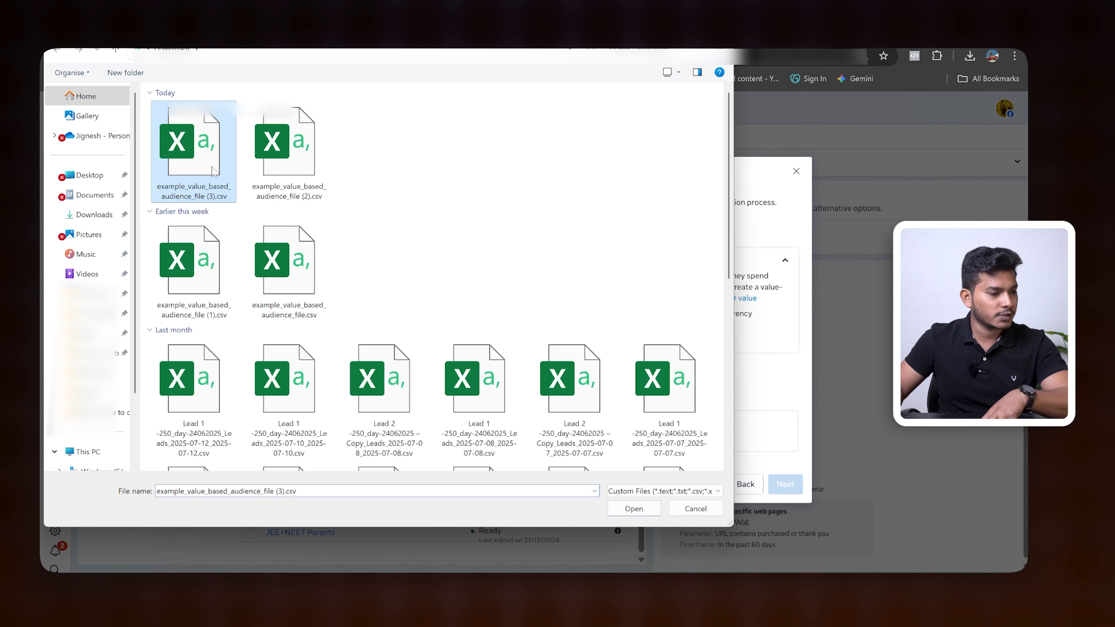
{"action": "scroll", "coordinate": [706, 415], "scroll_direction": "down", "scroll_amount": 3}
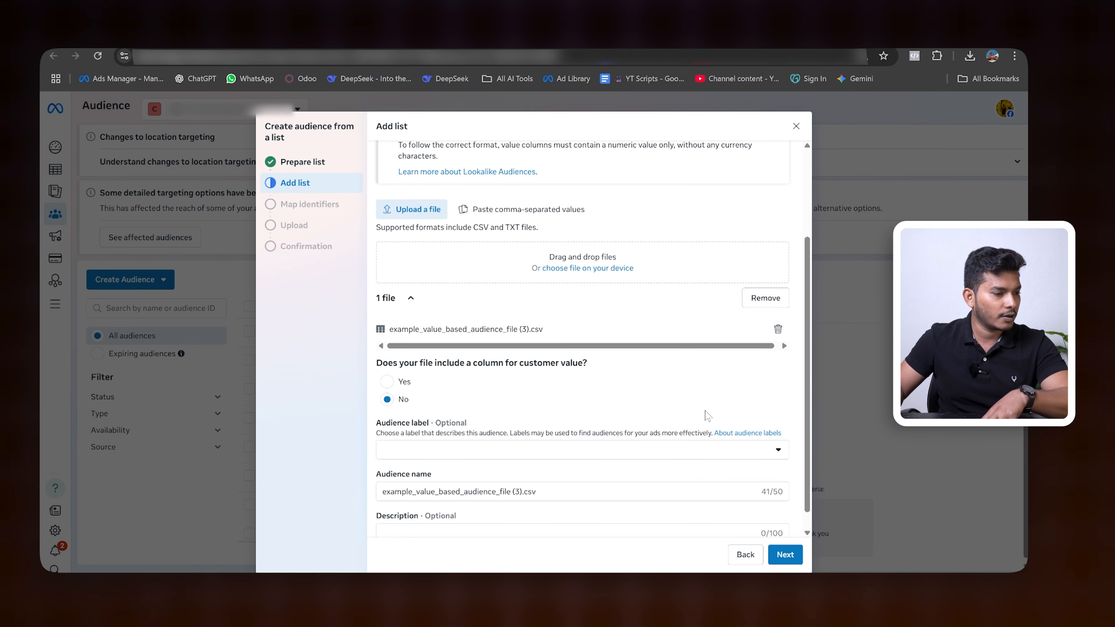
{"action": "scroll", "coordinate": [706, 415], "scroll_direction": "up", "scroll_amount": 1}
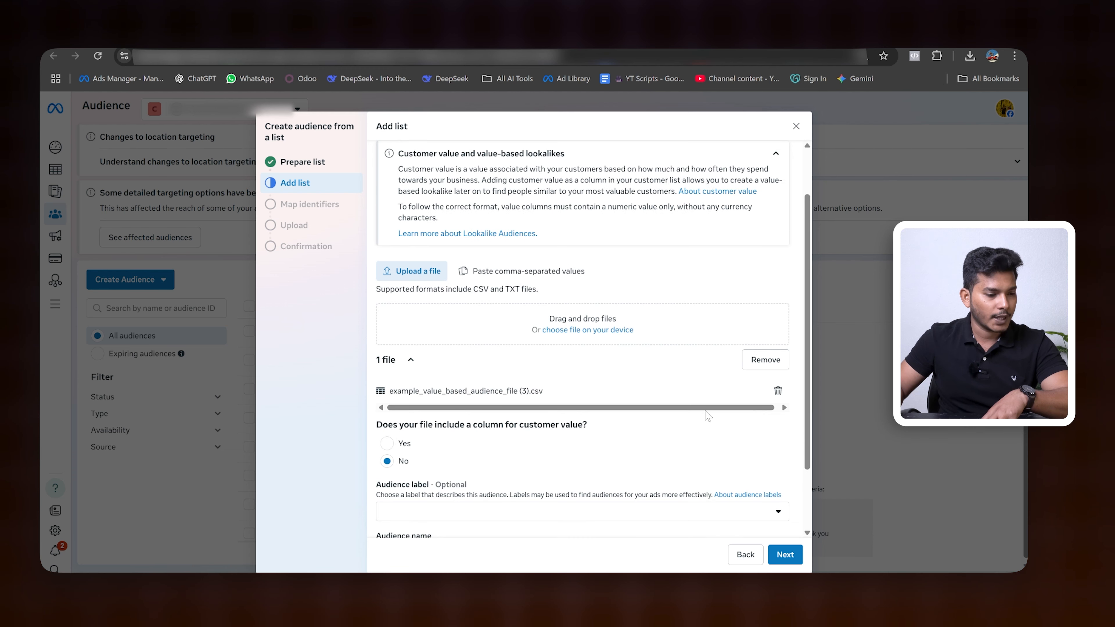
{"action": "scroll", "coordinate": [707, 415], "scroll_direction": "up", "scroll_amount": 1}
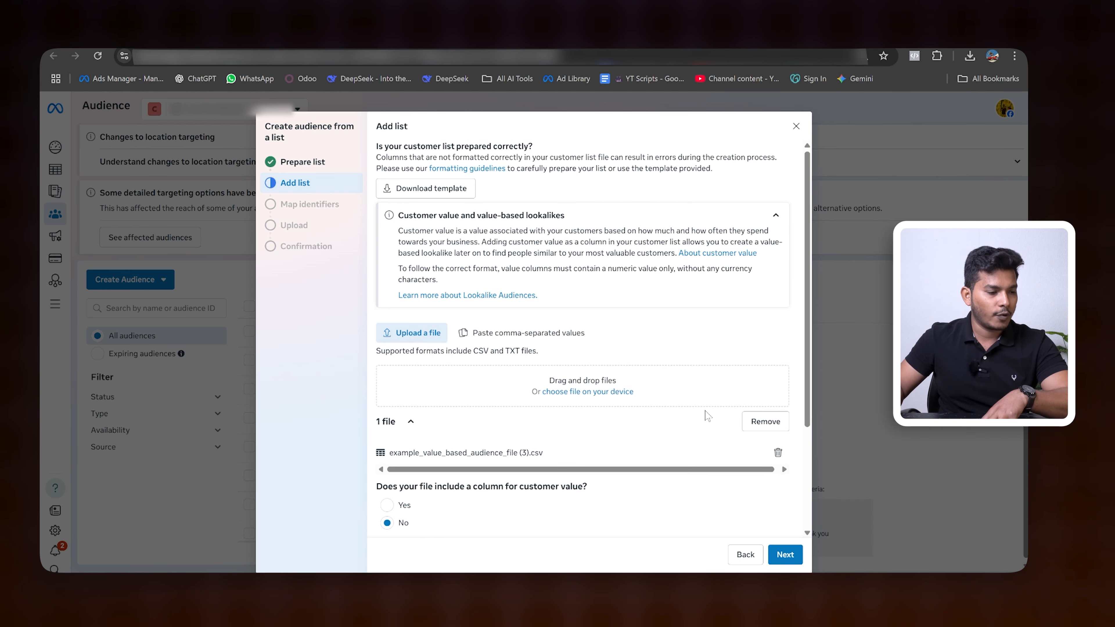
Indicate that the uploaded file includes a customer value column and choose the value column (20.1, 600, 505)
{"action": "scroll", "coordinate": [707, 415], "scroll_direction": "down", "scroll_amount": 1}
{"action": "scroll", "coordinate": [648, 436], "scroll_direction": "down", "scroll_amount": 1}
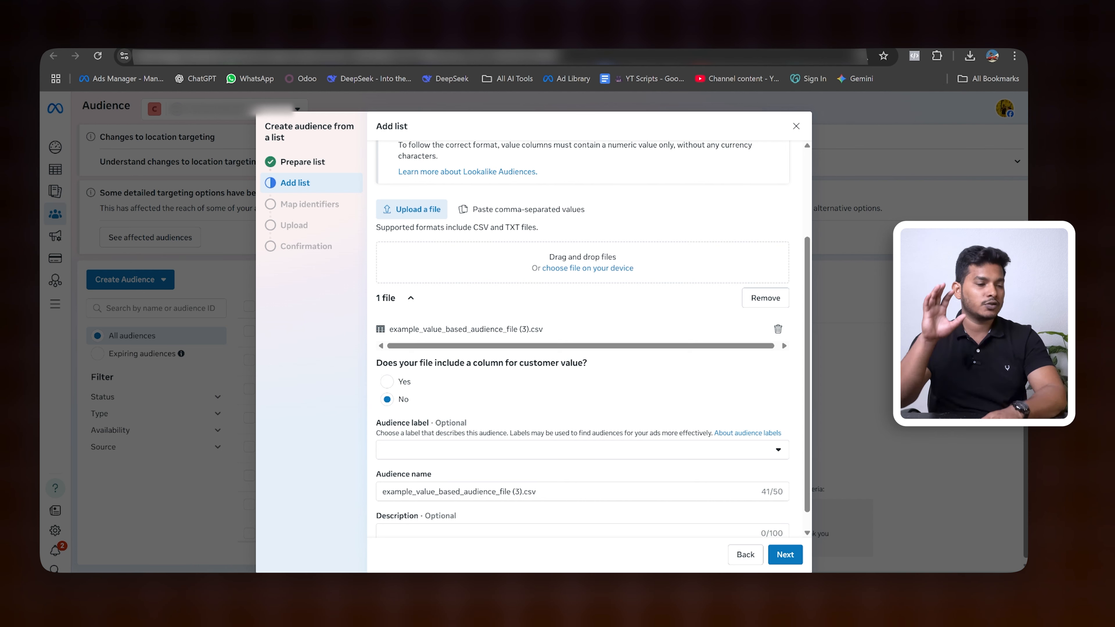
{"action": "left_click_drag", "start_coordinate": [376, 363], "coordinate": [609, 370]}
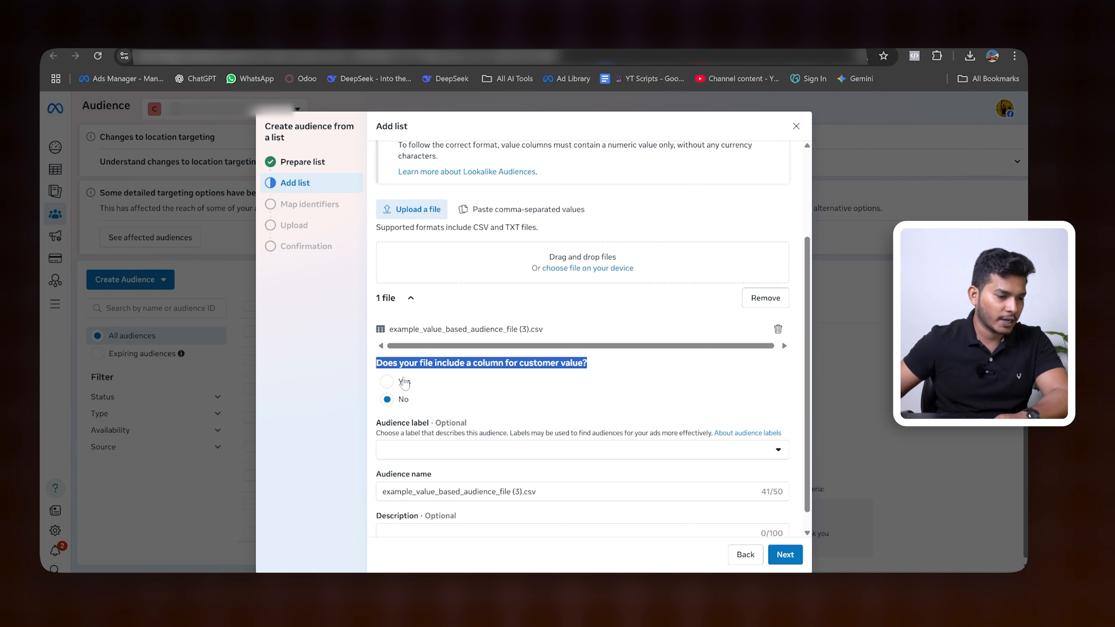
{"action": "left_click", "coordinate": [404, 382]}
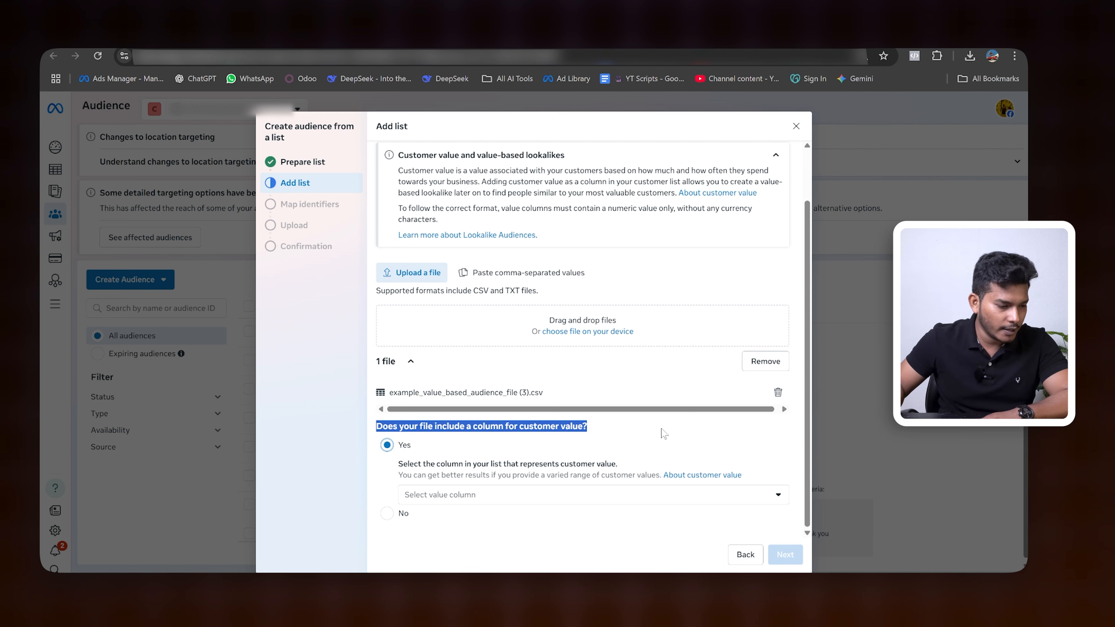
{"action": "left_click", "coordinate": [664, 448]}
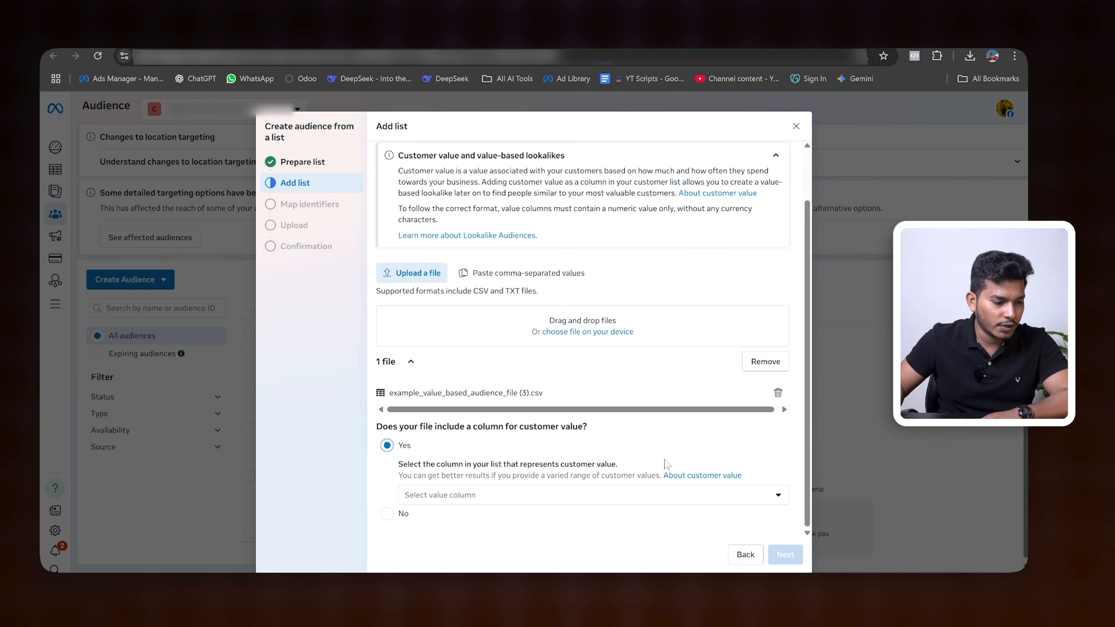
{"action": "left_click", "coordinate": [678, 495]}
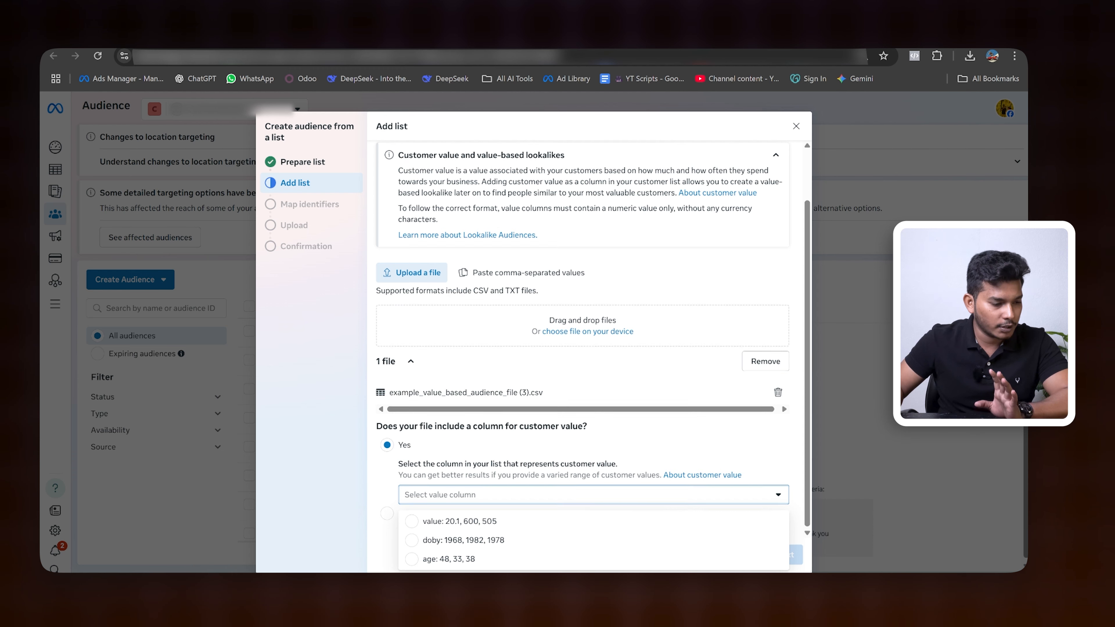
{"action": "left_click", "coordinate": [465, 522]}
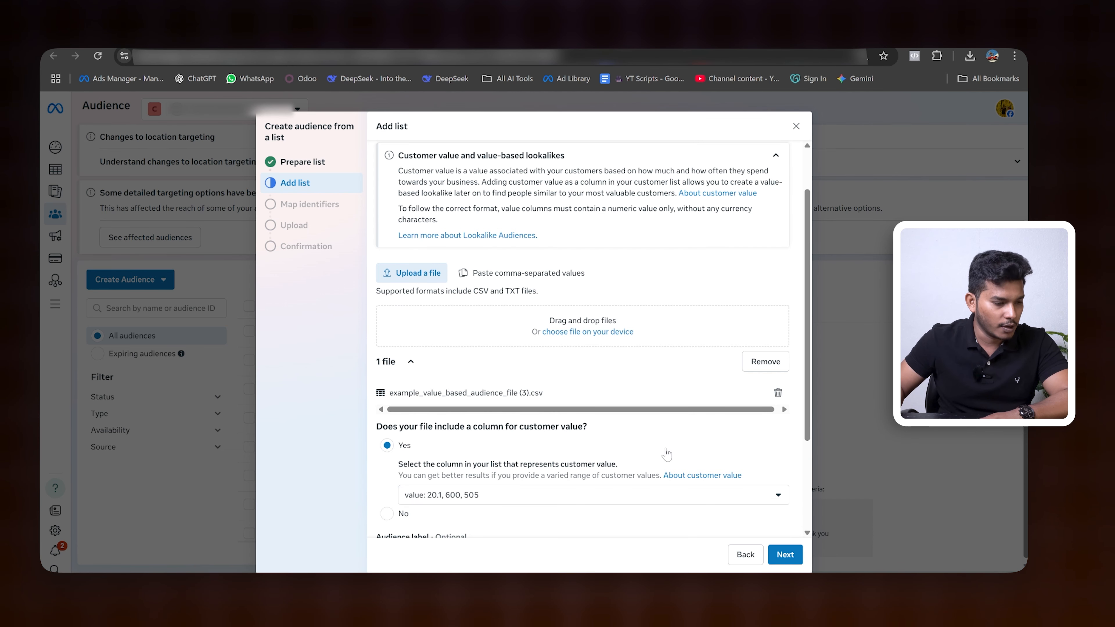
Set the optional audience label for the uploaded list to Customers
{"action": "scroll", "coordinate": [667, 450], "scroll_direction": "down", "scroll_amount": 3}
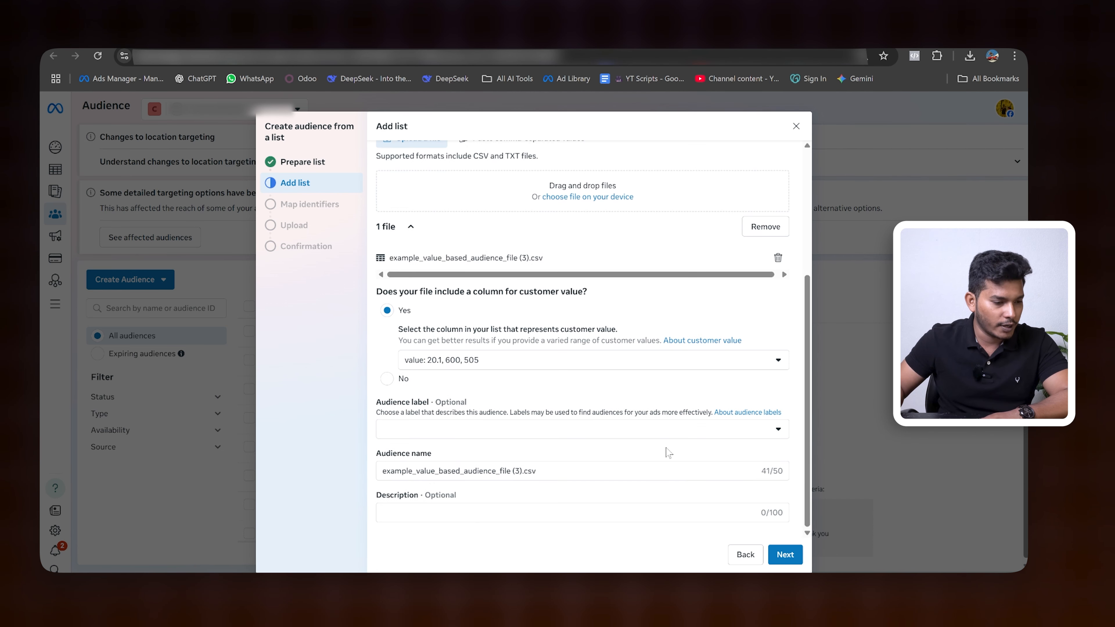
{"action": "left_click", "coordinate": [490, 430]}
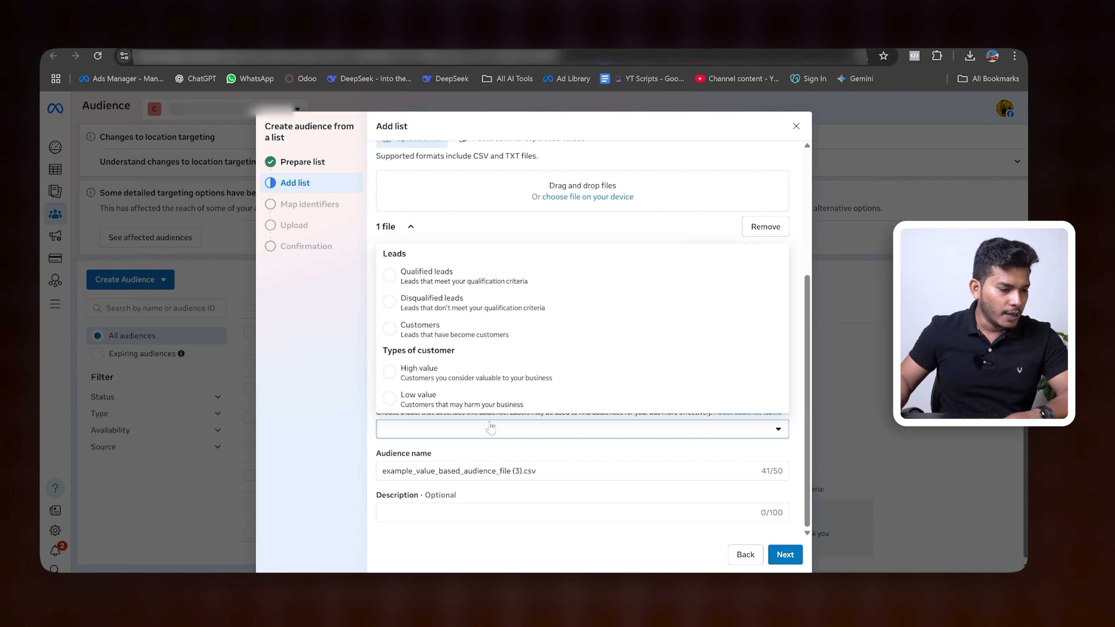
{"action": "left_click", "coordinate": [499, 338]}
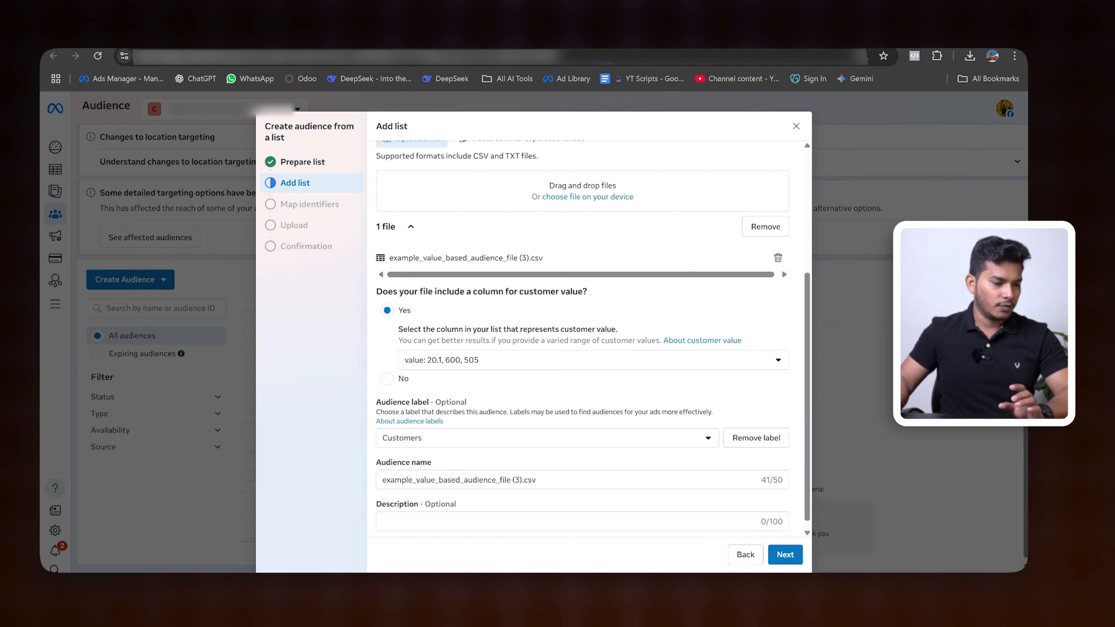
Name the audience "Customer list" and continue to the Map identifiers stage
{"action": "scroll", "coordinate": [561, 440], "scroll_direction": "down", "scroll_amount": 1}
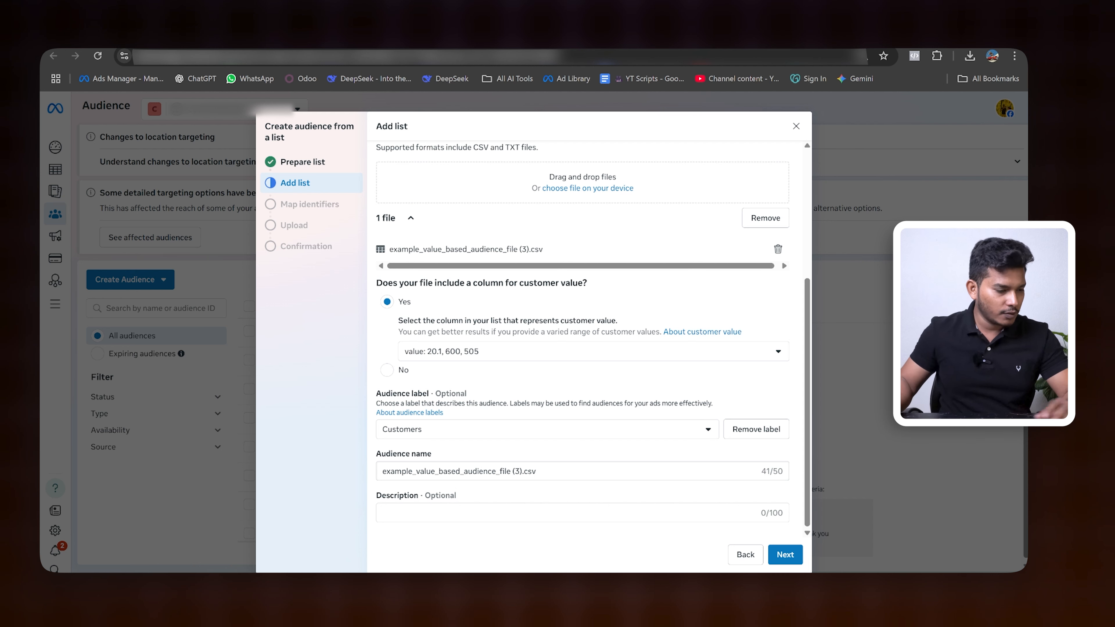
{"action": "left_click_drag", "start_coordinate": [539, 471], "coordinate": [315, 476]}
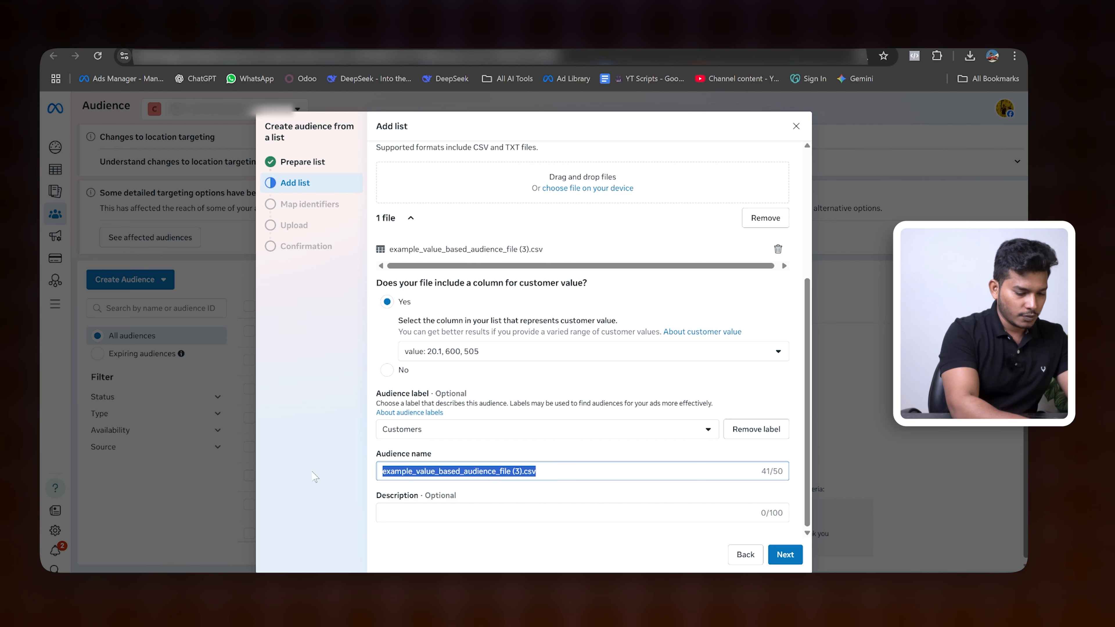
{"action": "key", "text": "Caps_Lock"}
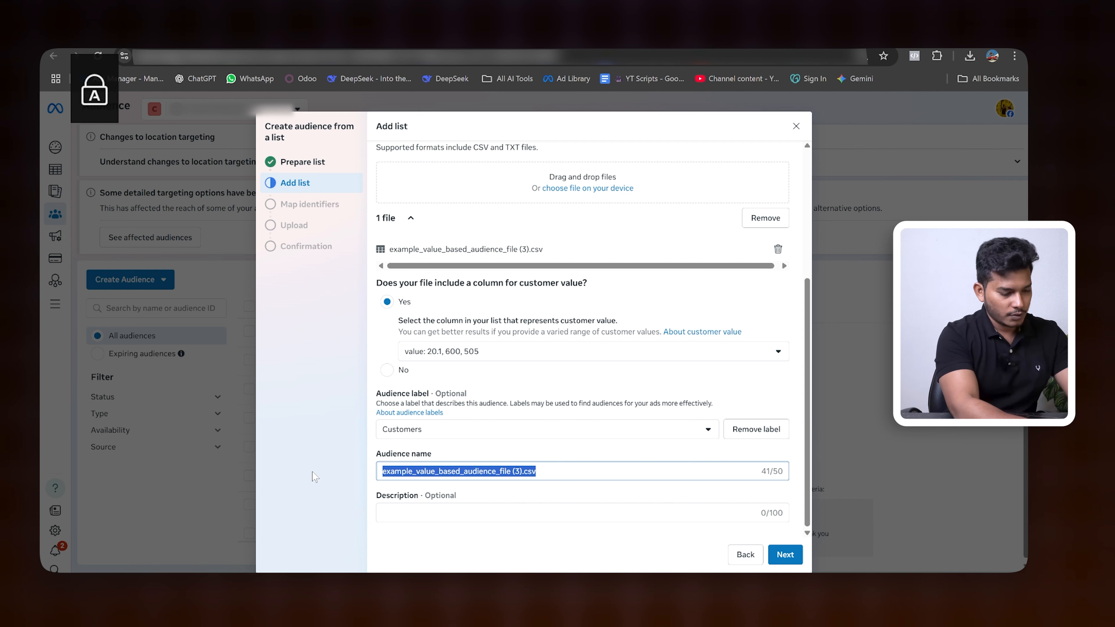
{"action": "type", "text": "C"}
{"action": "key", "text": "Caps_Lock"}
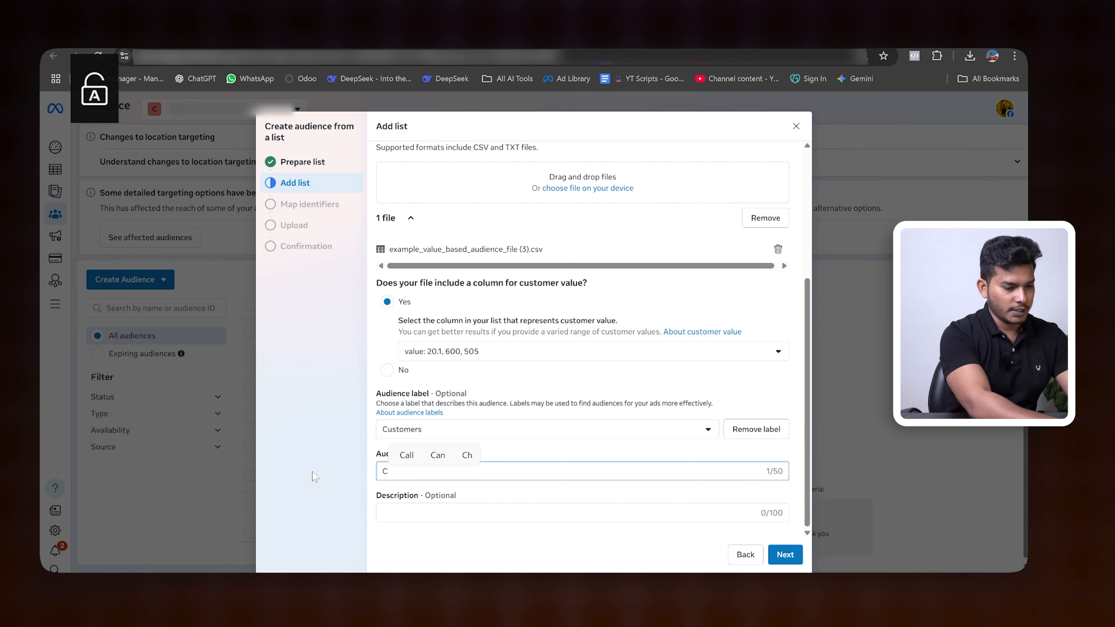
{"action": "type", "text": "ustomer list"}
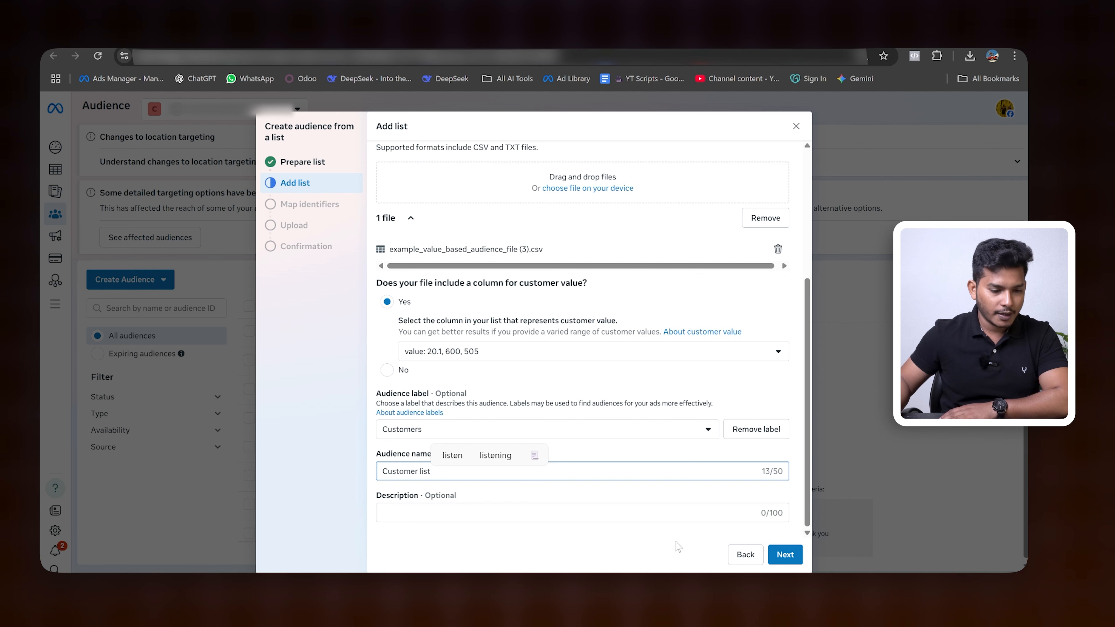
{"action": "left_click", "coordinate": [792, 556]}
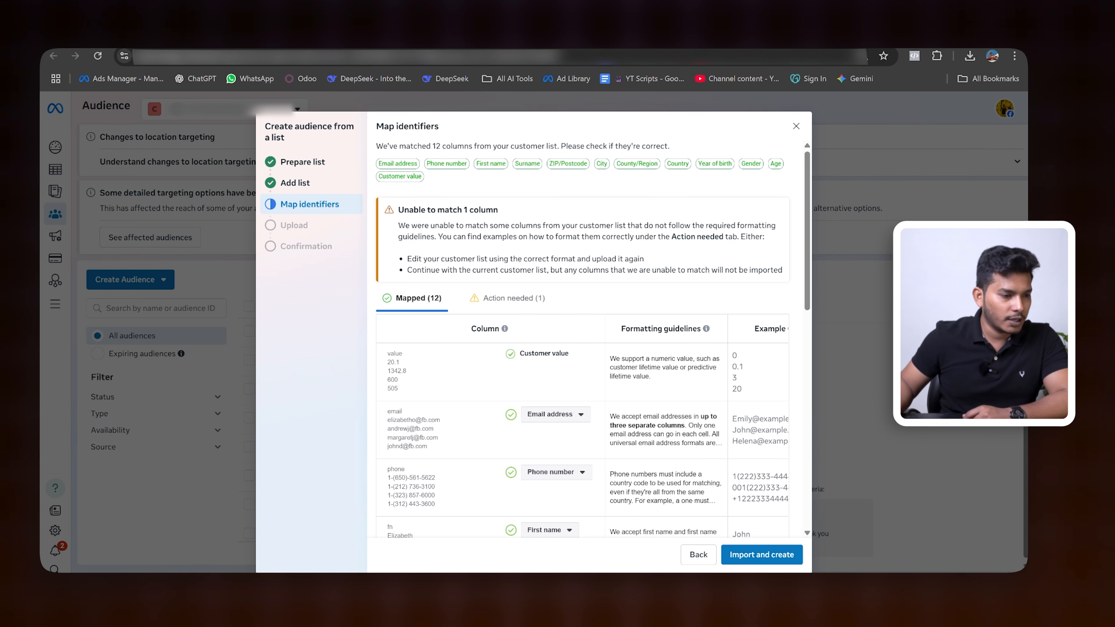
Examine the mapped columns of the customer list and the identifiers matched to them
{"action": "scroll", "coordinate": [549, 281], "scroll_direction": "down", "scroll_amount": 2}
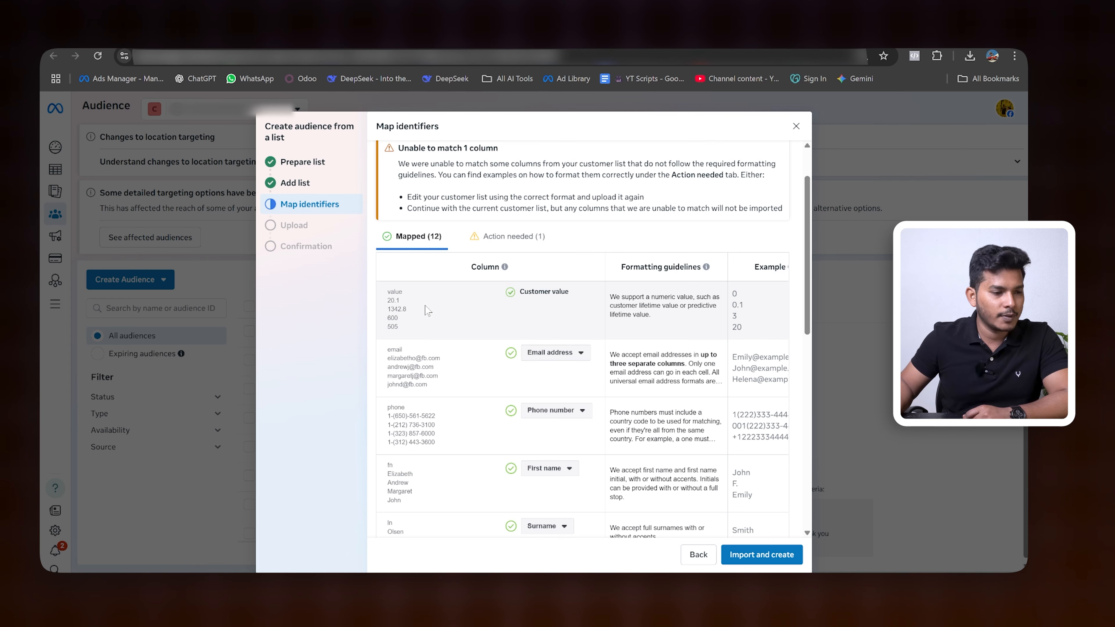
{"action": "scroll", "coordinate": [432, 281], "scroll_direction": "down", "scroll_amount": 2}
{"action": "scroll", "coordinate": [417, 439], "scroll_direction": "down", "scroll_amount": 2}
{"action": "scroll", "coordinate": [412, 466], "scroll_direction": "down", "scroll_amount": 2}
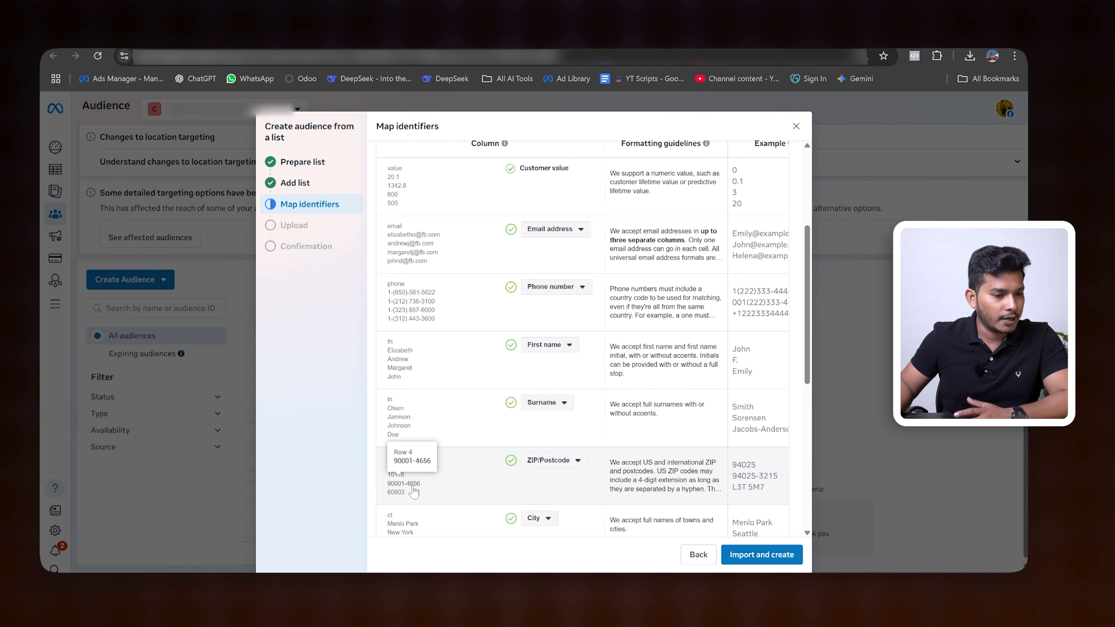
{"action": "scroll", "coordinate": [426, 495], "scroll_direction": "down", "scroll_amount": 1}
{"action": "scroll", "coordinate": [551, 492], "scroll_direction": "down", "scroll_amount": 2}
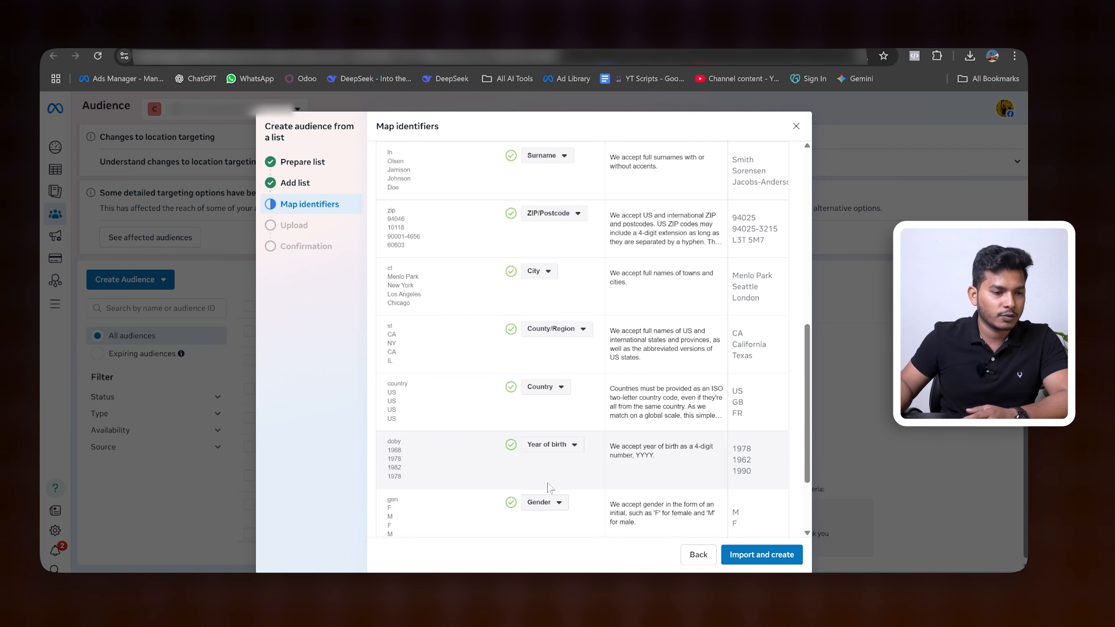
{"action": "scroll", "coordinate": [555, 487], "scroll_direction": "down", "scroll_amount": 1}
{"action": "scroll", "coordinate": [567, 492], "scroll_direction": "down", "scroll_amount": 1}
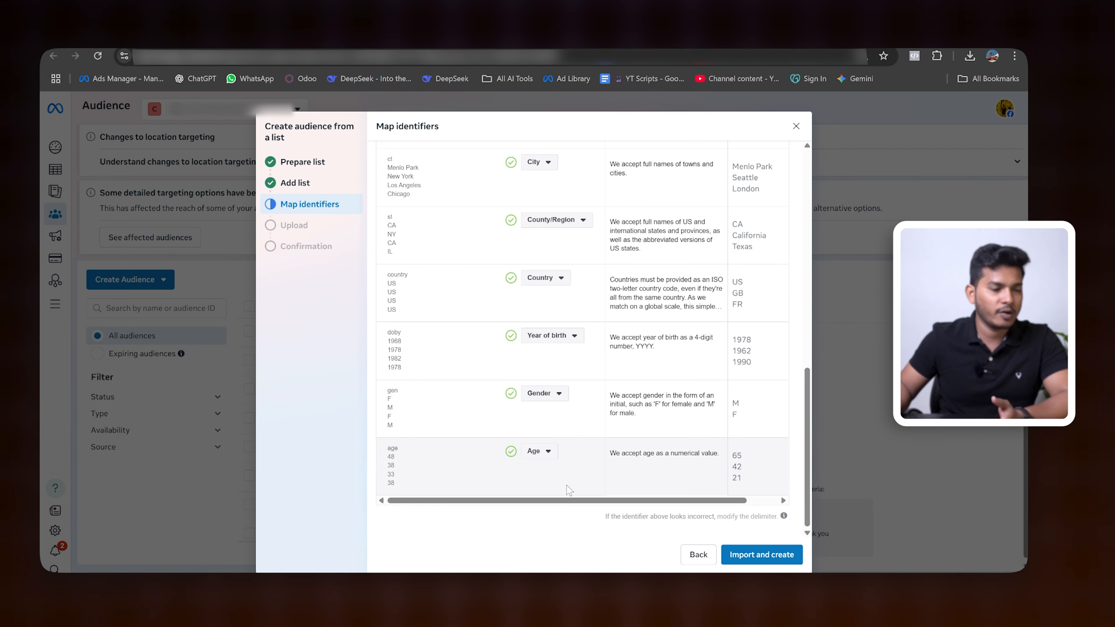
{"action": "scroll", "coordinate": [570, 489], "scroll_direction": "up", "scroll_amount": 10}
{"action": "scroll", "coordinate": [570, 488], "scroll_direction": "up", "scroll_amount": 2}
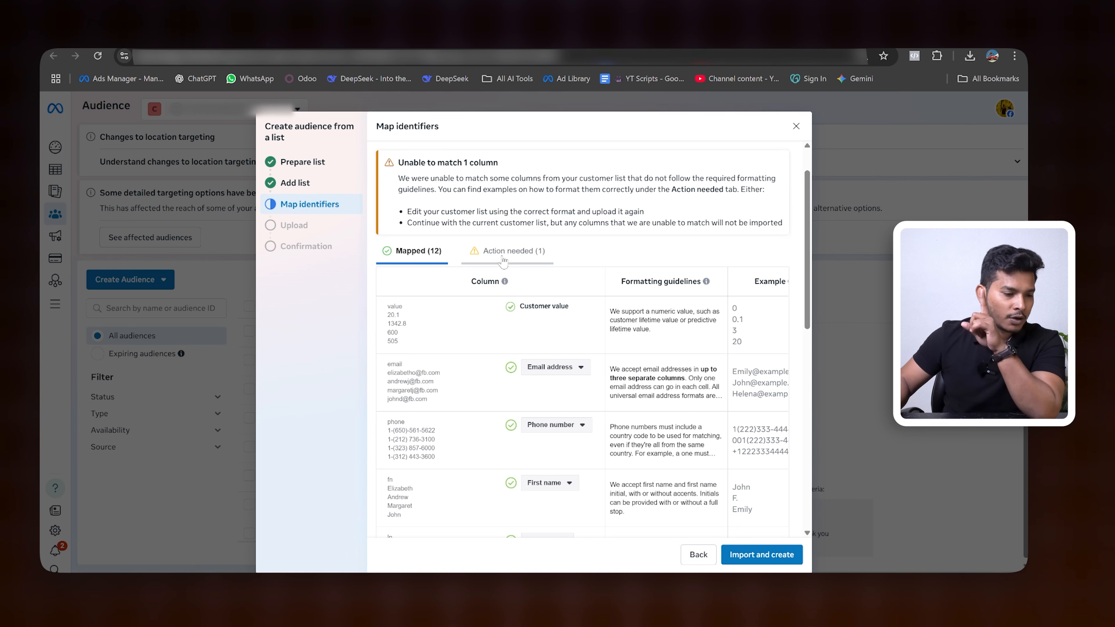
Try the MMDDYYYY date format for the unmatched dob column under the columns needing action
{"action": "left_click", "coordinate": [504, 259]}
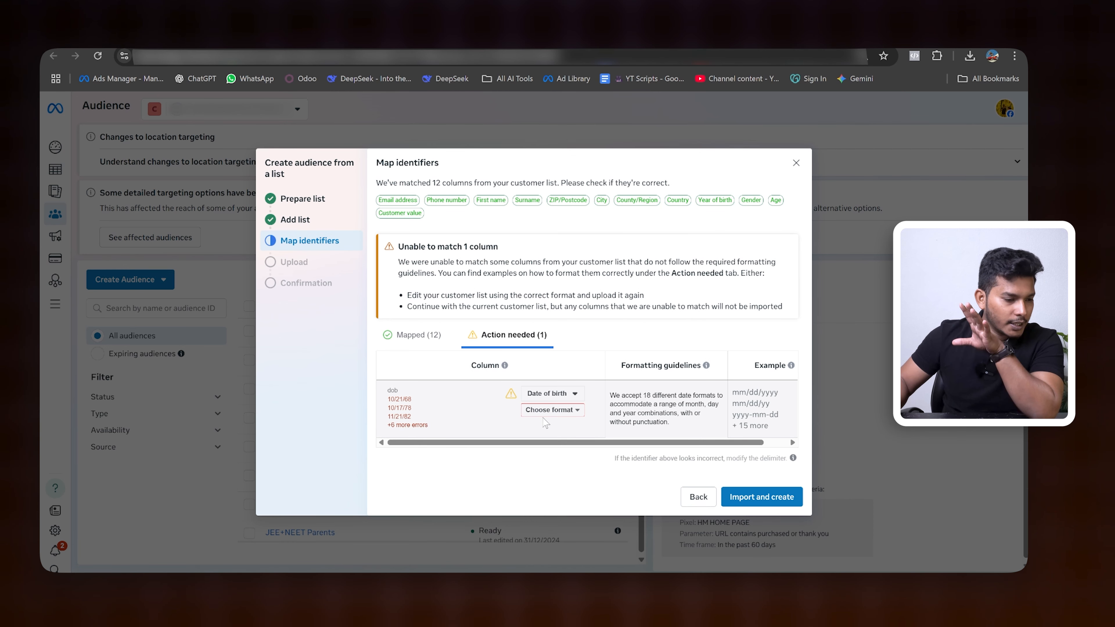
{"action": "left_click", "coordinate": [564, 411]}
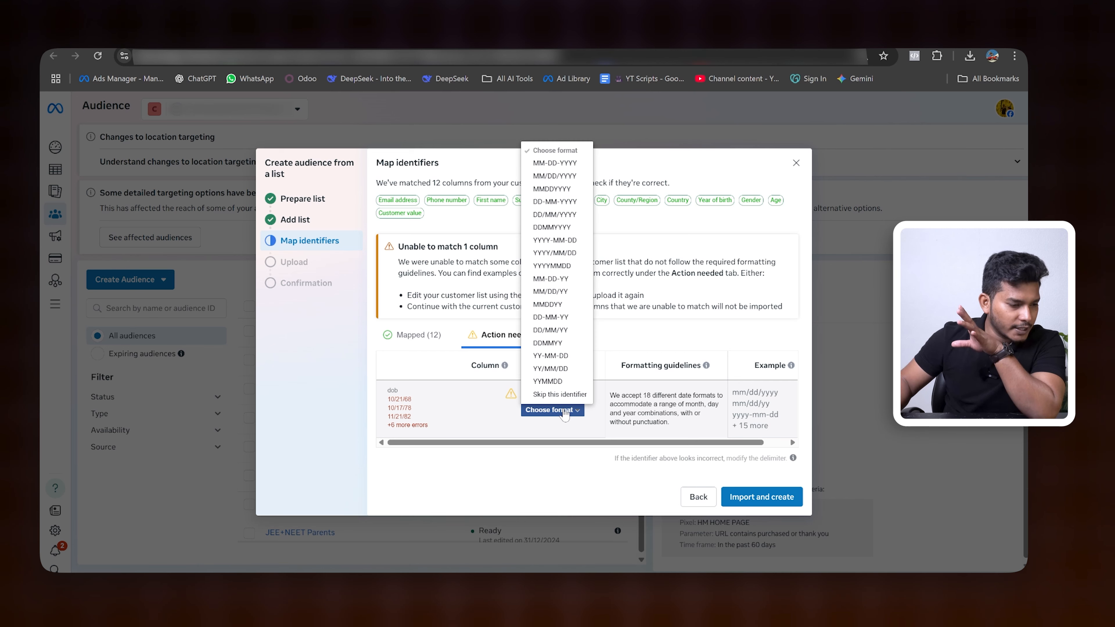
{"action": "left_click", "coordinate": [565, 189]}
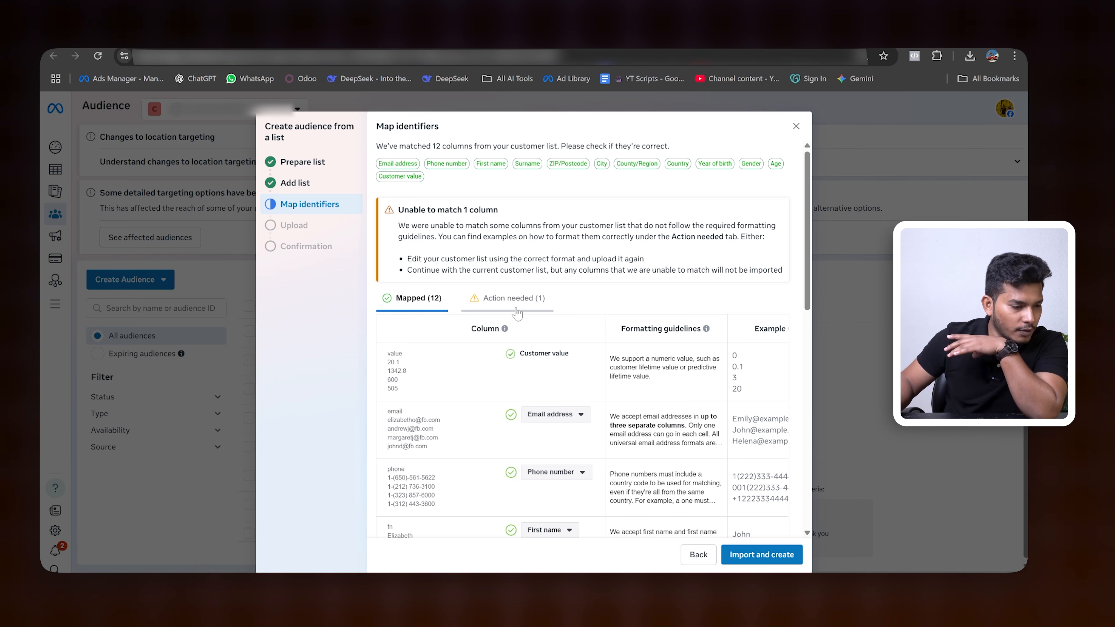
Set the date format of the unmatched dob column to MM-DD-YYYY
{"action": "left_click", "coordinate": [509, 298]}
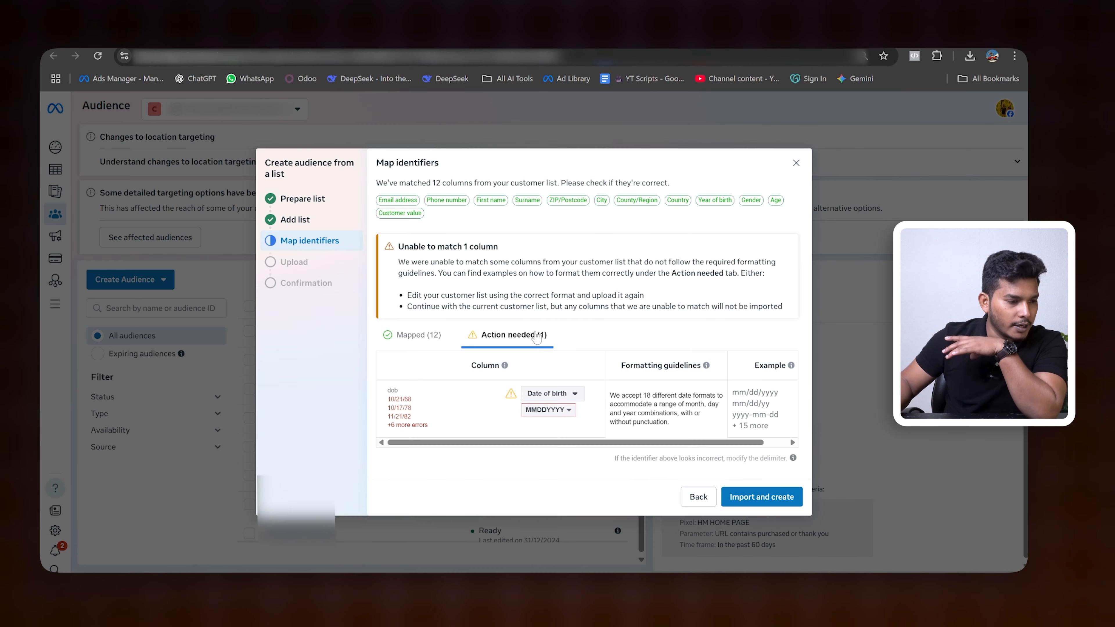
{"action": "left_click", "coordinate": [546, 410]}
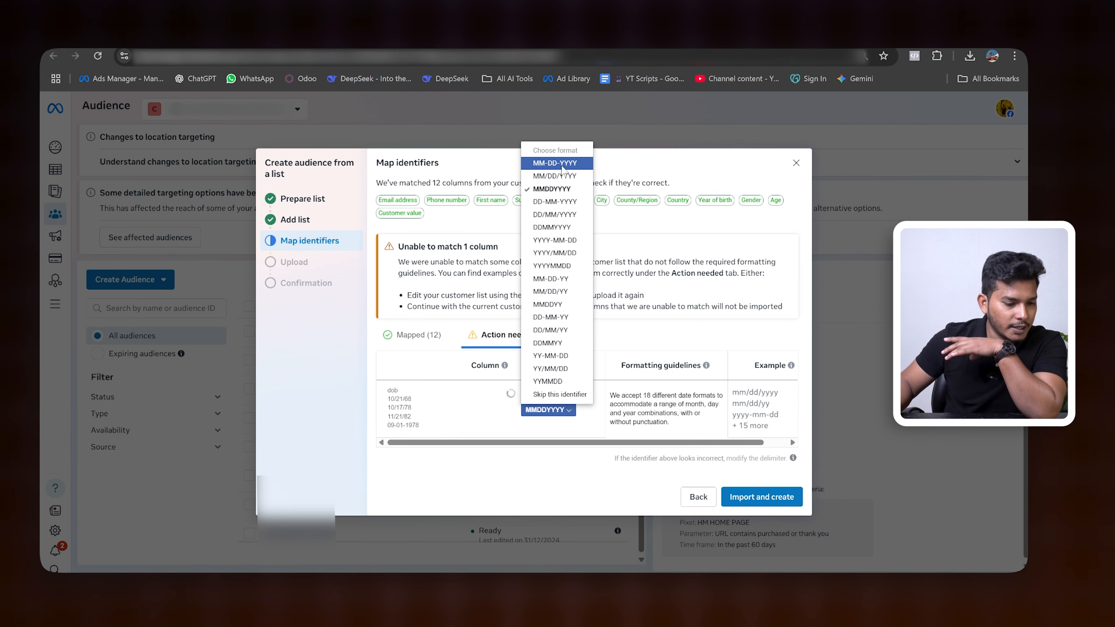
{"action": "left_click", "coordinate": [560, 164]}
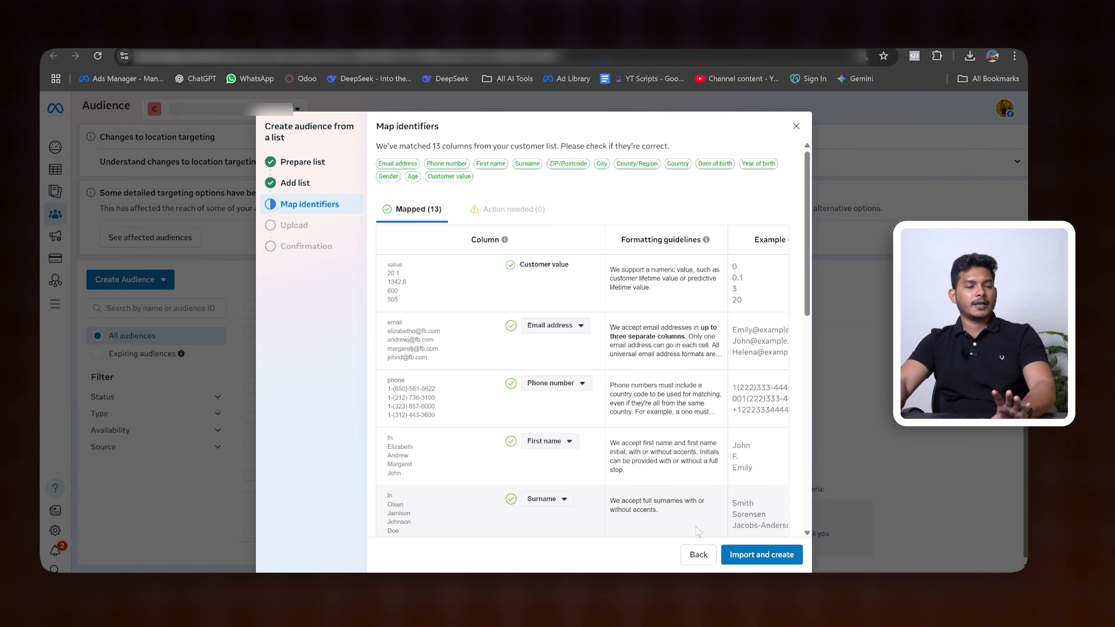
Import the list to create the audience, finish the setup, and check the Customer list audience's availability
{"action": "left_click", "coordinate": [760, 555]}
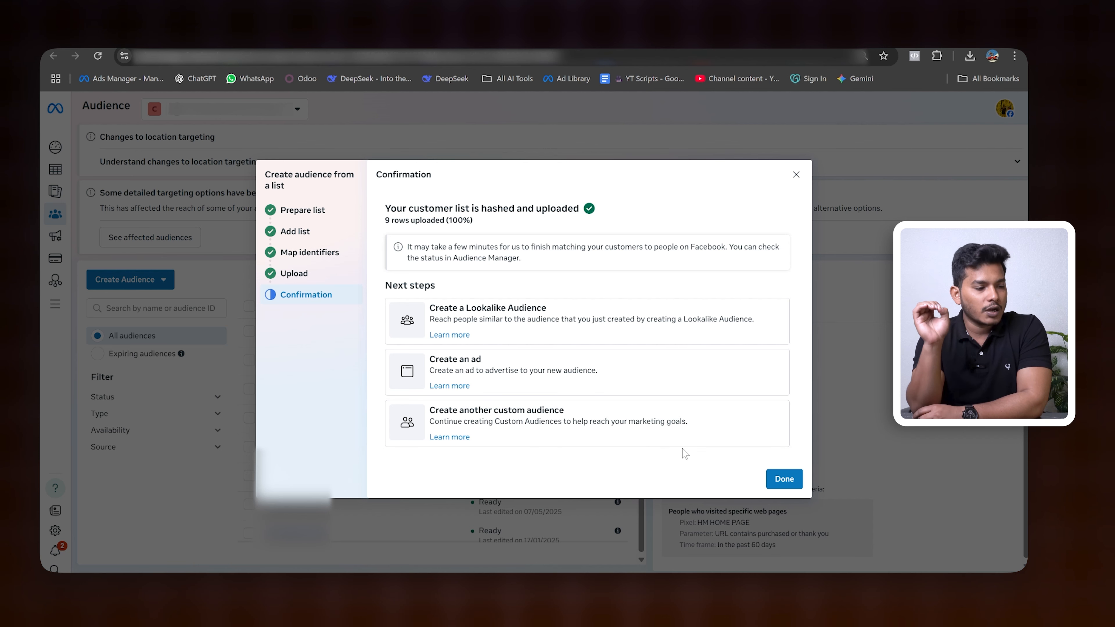
{"action": "left_click", "coordinate": [784, 478]}
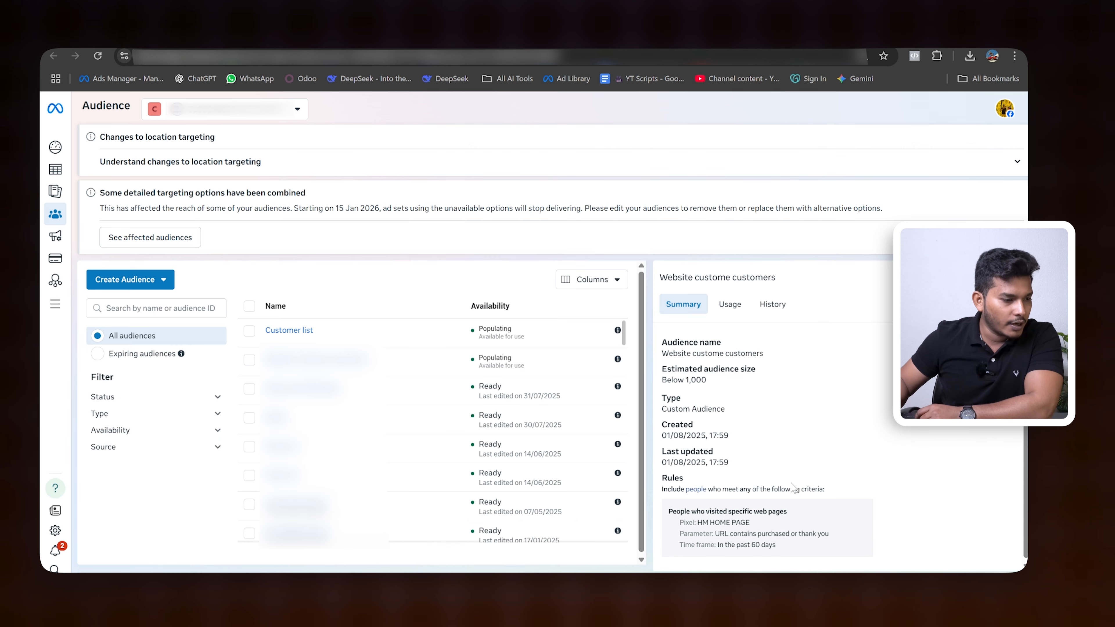
{"action": "left_click", "coordinate": [1010, 277]}
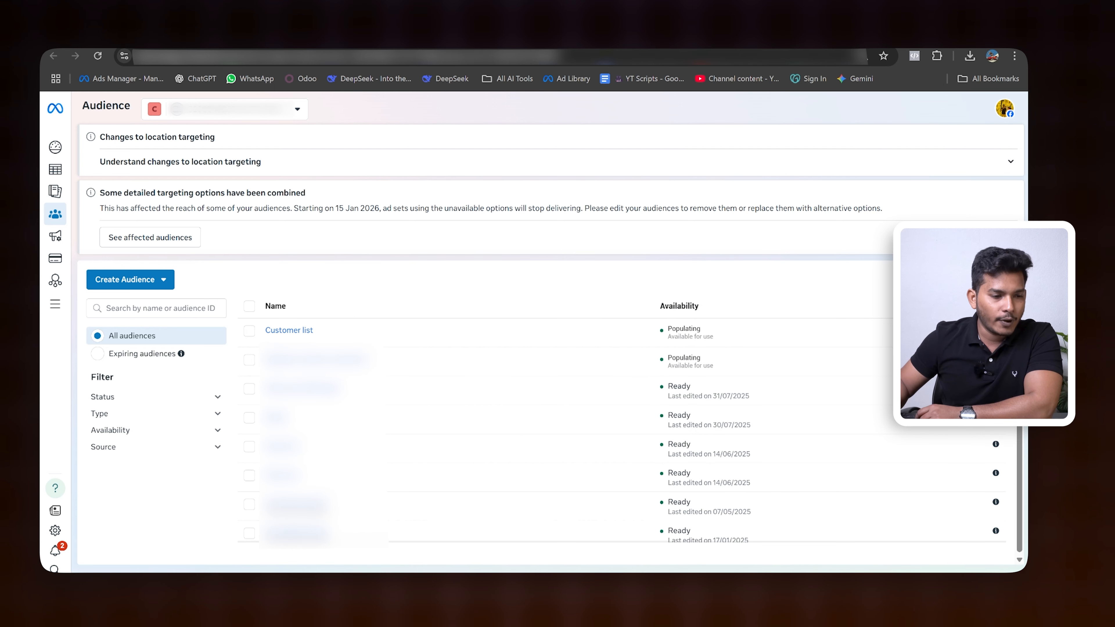
{"action": "left_click_drag", "start_coordinate": [668, 328], "coordinate": [712, 332]}
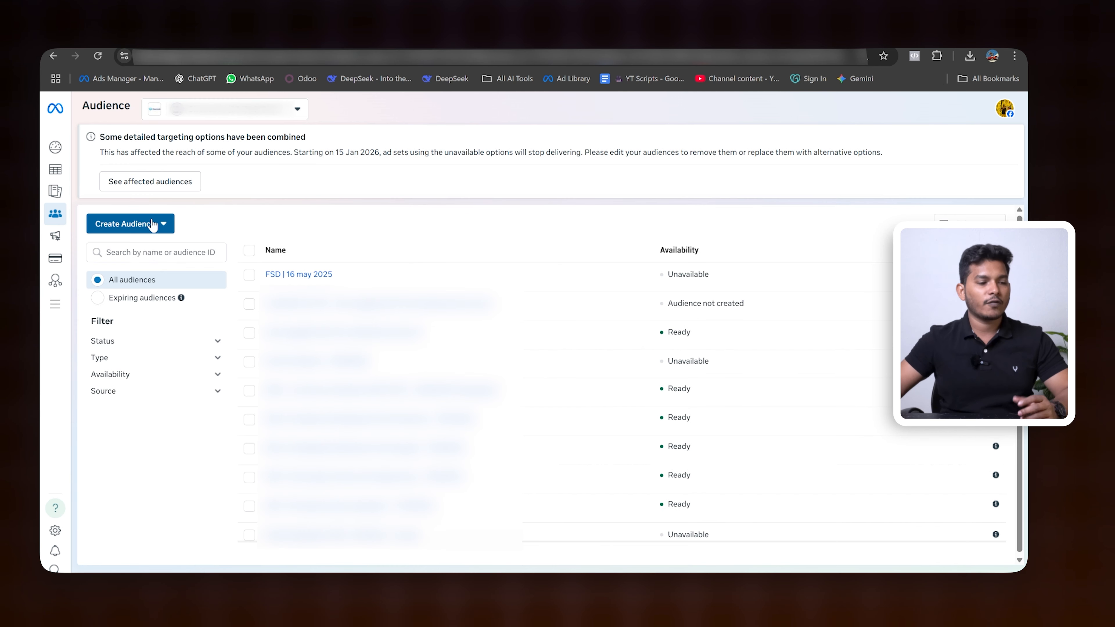
Start a new custom audience with Instagram account as its source
{"action": "left_click", "coordinate": [153, 225]}
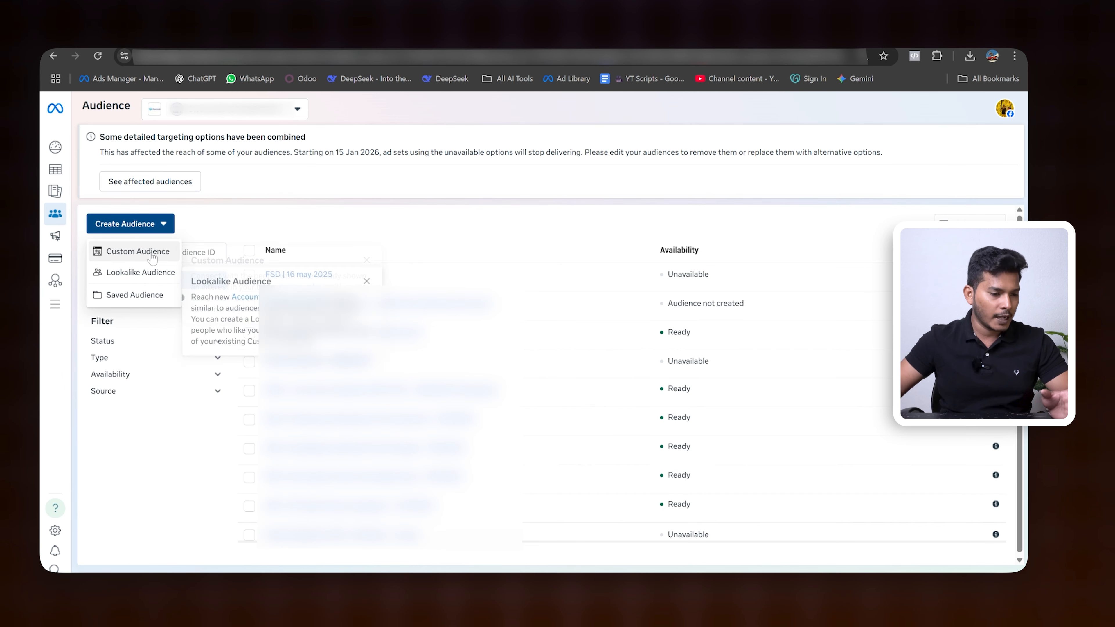
{"action": "left_click", "coordinate": [154, 257]}
{"action": "left_click", "coordinate": [587, 340]}
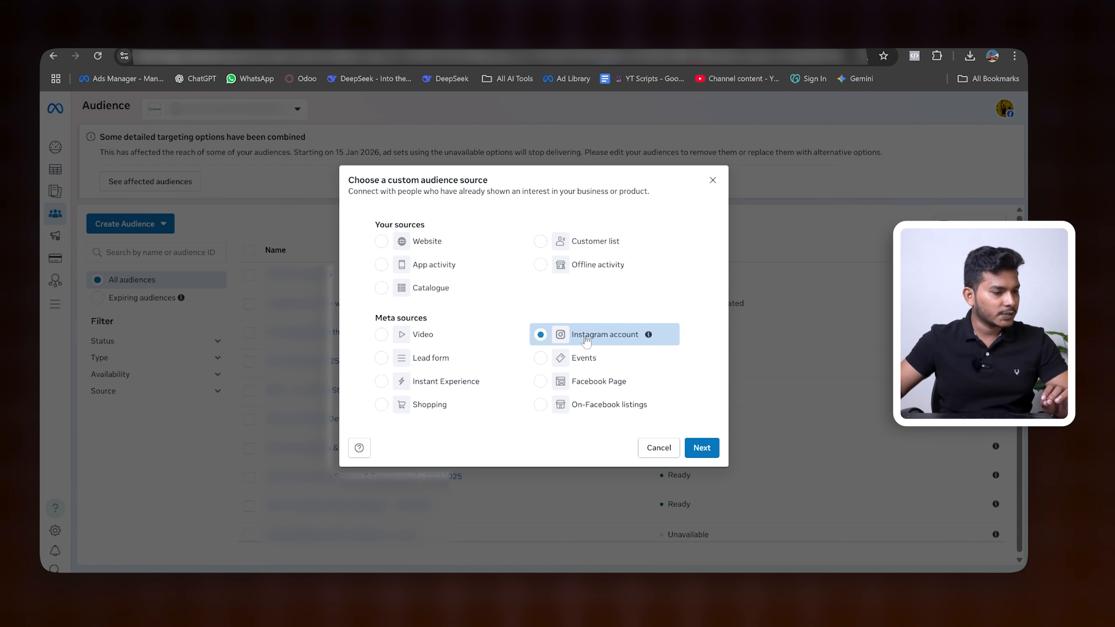
{"action": "left_click", "coordinate": [701, 447]}
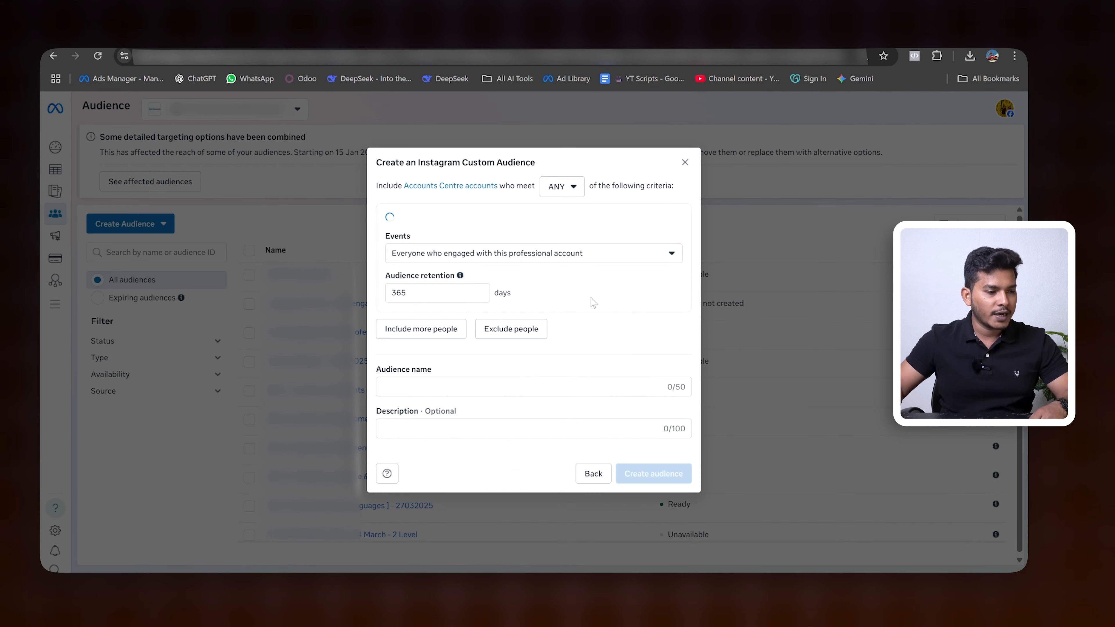
Review the available engagement events for the Instagram custom audience
{"action": "left_click", "coordinate": [598, 258]}
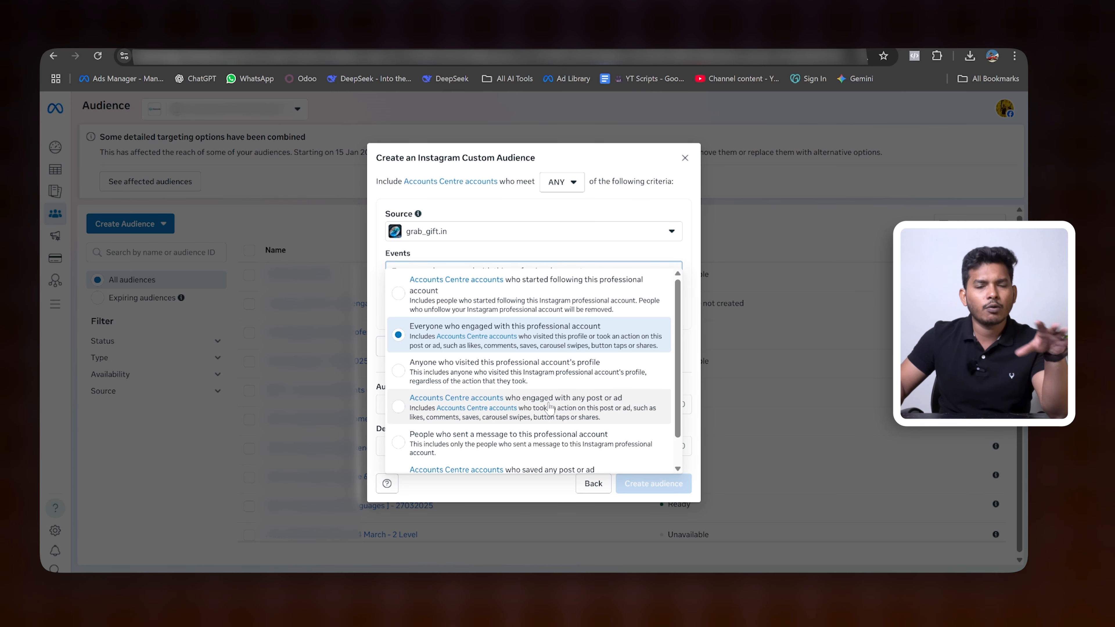
{"action": "mouse_move", "coordinate": [671, 603]}
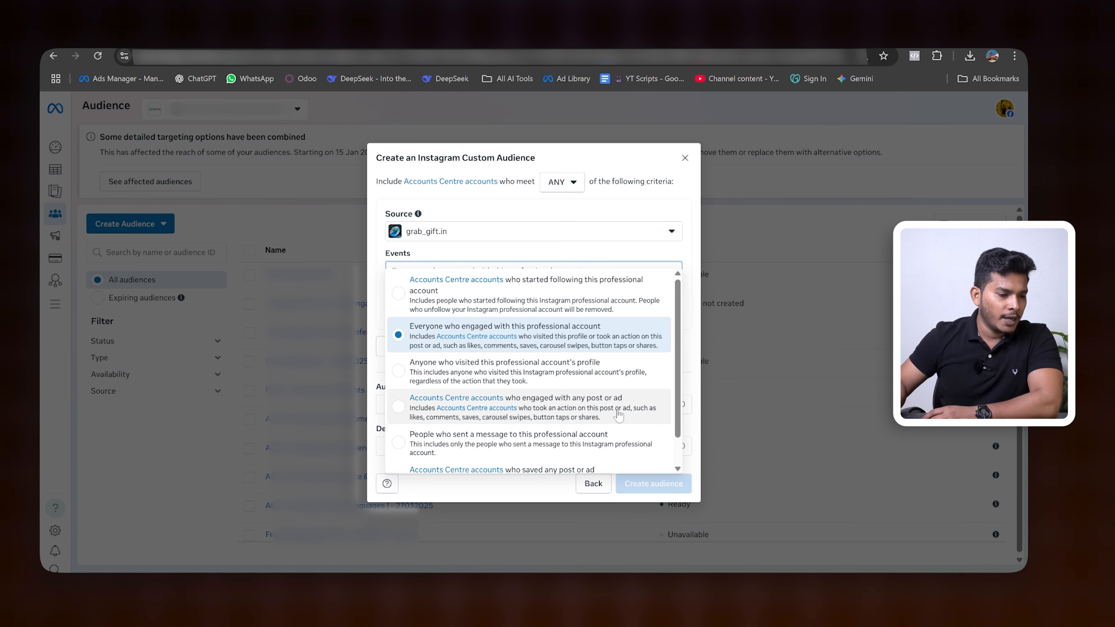
{"action": "scroll", "coordinate": [617, 415], "scroll_direction": "down", "scroll_amount": 1}
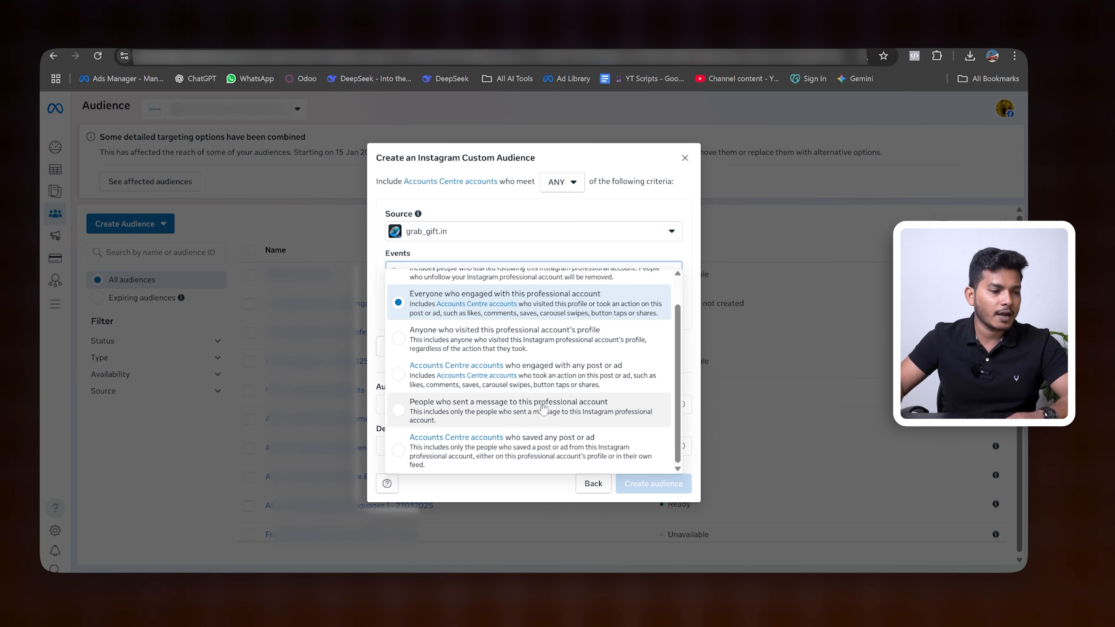
{"action": "scroll", "coordinate": [562, 351], "scroll_direction": "up", "scroll_amount": 1}
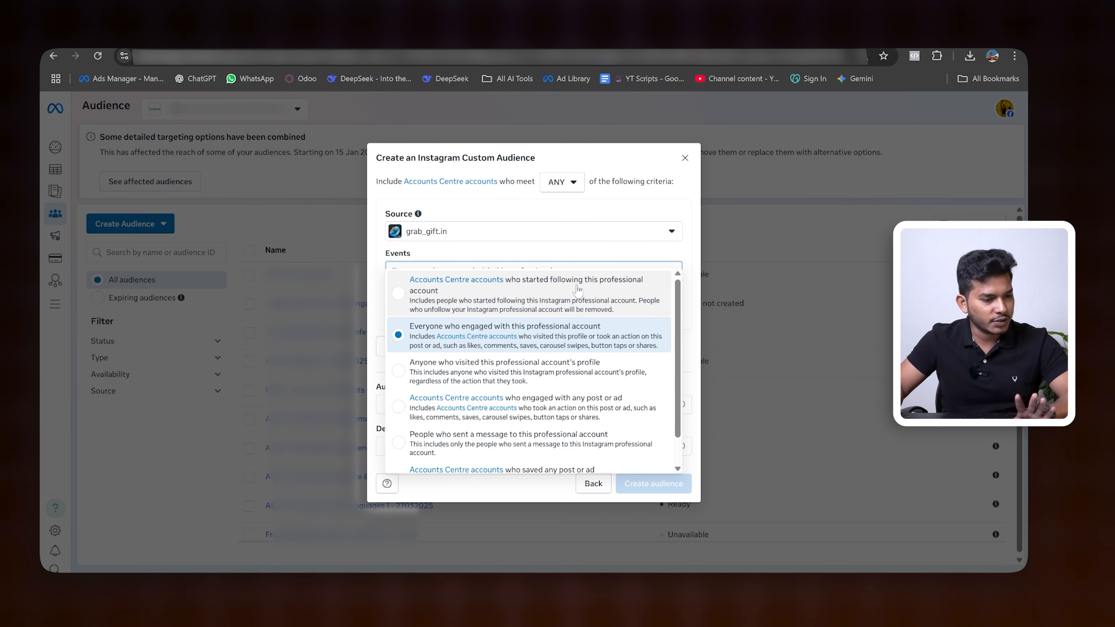
Choose kalakarsbanarashisaree as the source account for the Instagram custom audience
{"action": "left_click", "coordinate": [622, 232]}
{"action": "left_click", "coordinate": [622, 232]}
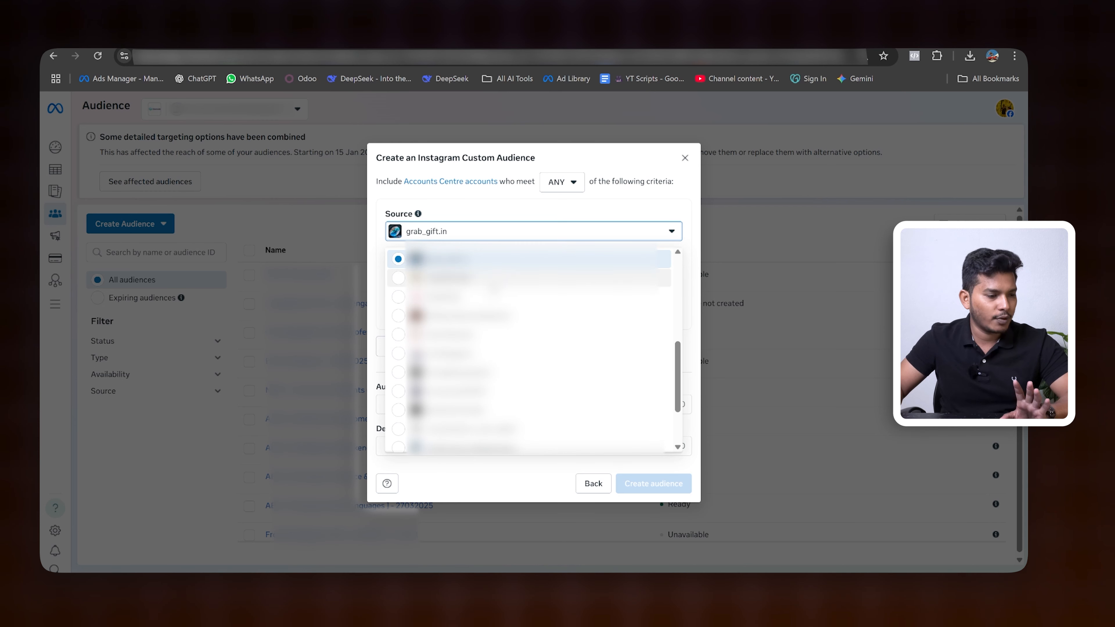
{"action": "scroll", "coordinate": [527, 365], "scroll_direction": "down", "scroll_amount": 4}
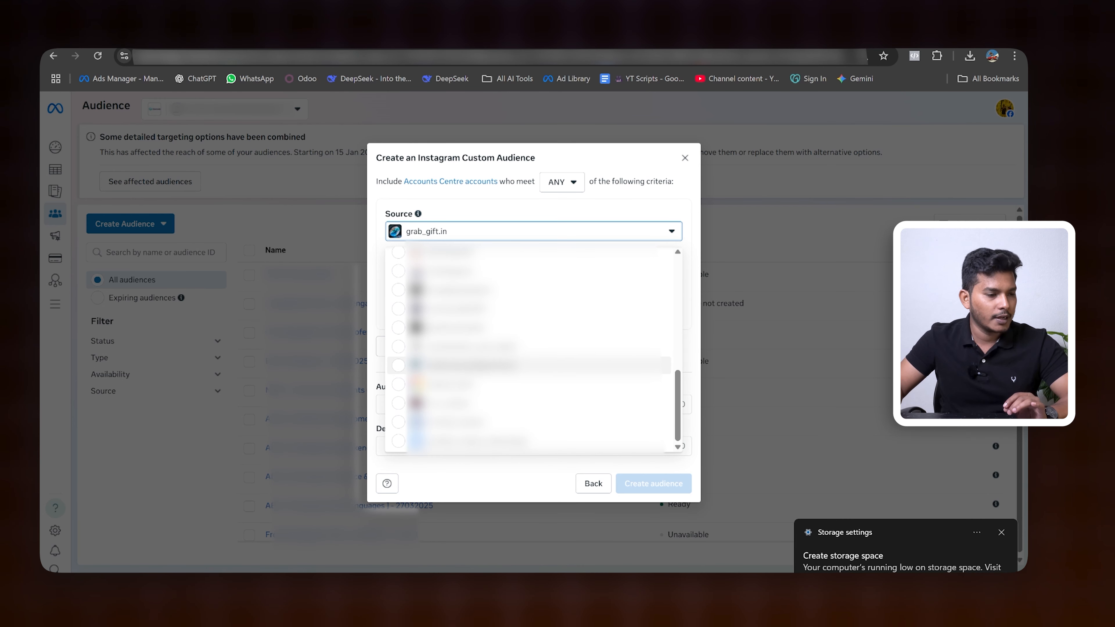
{"action": "scroll", "coordinate": [527, 360], "scroll_direction": "up", "scroll_amount": 5}
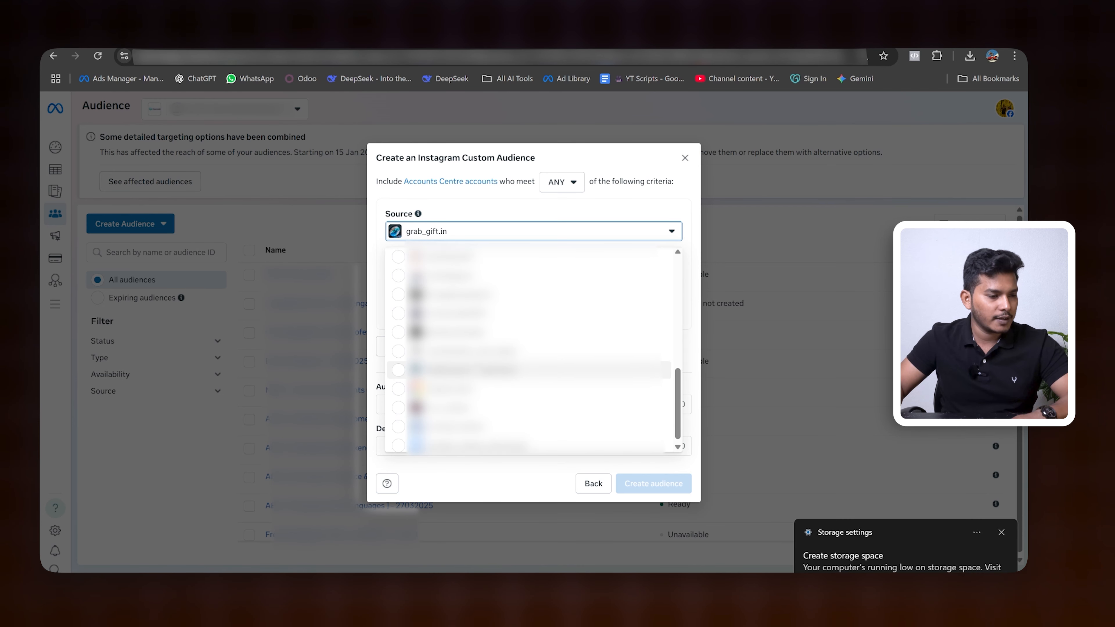
{"action": "left_click", "coordinate": [461, 356]}
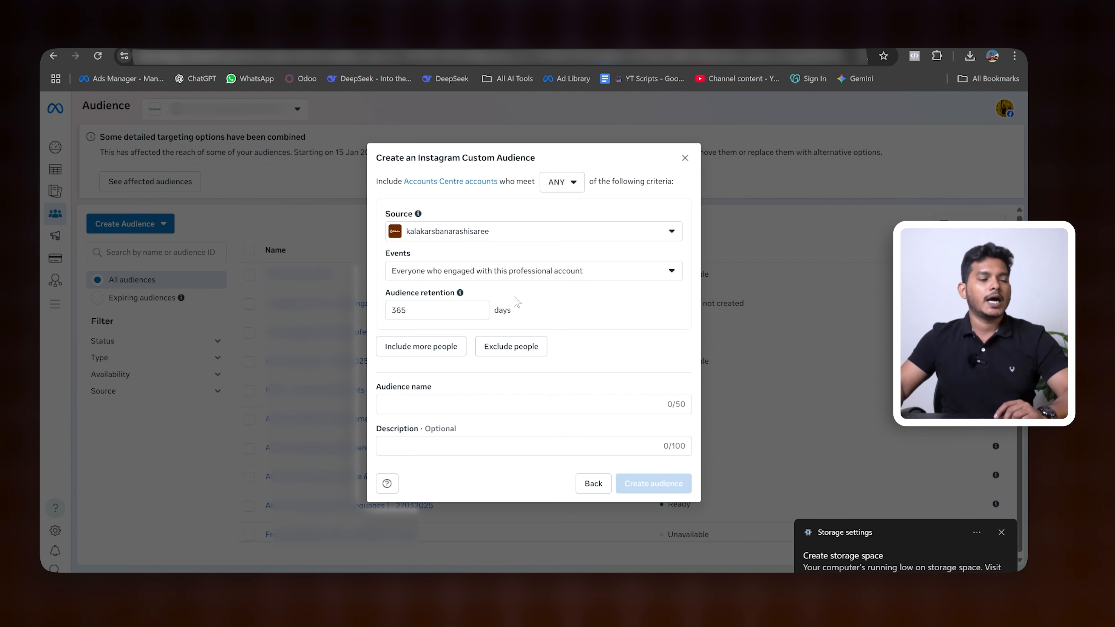
Read the audience retention explanation and check the maximum number of days against the retention value
{"action": "mouse_move", "coordinate": [465, 297]}
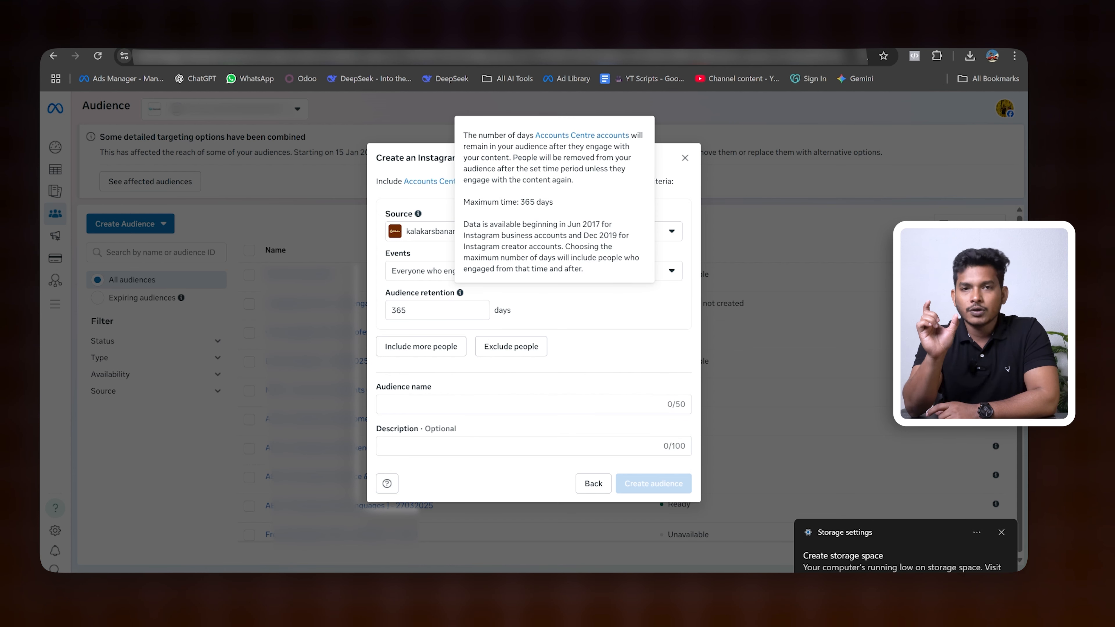
{"action": "left_click_drag", "start_coordinate": [520, 202], "coordinate": [545, 202]}
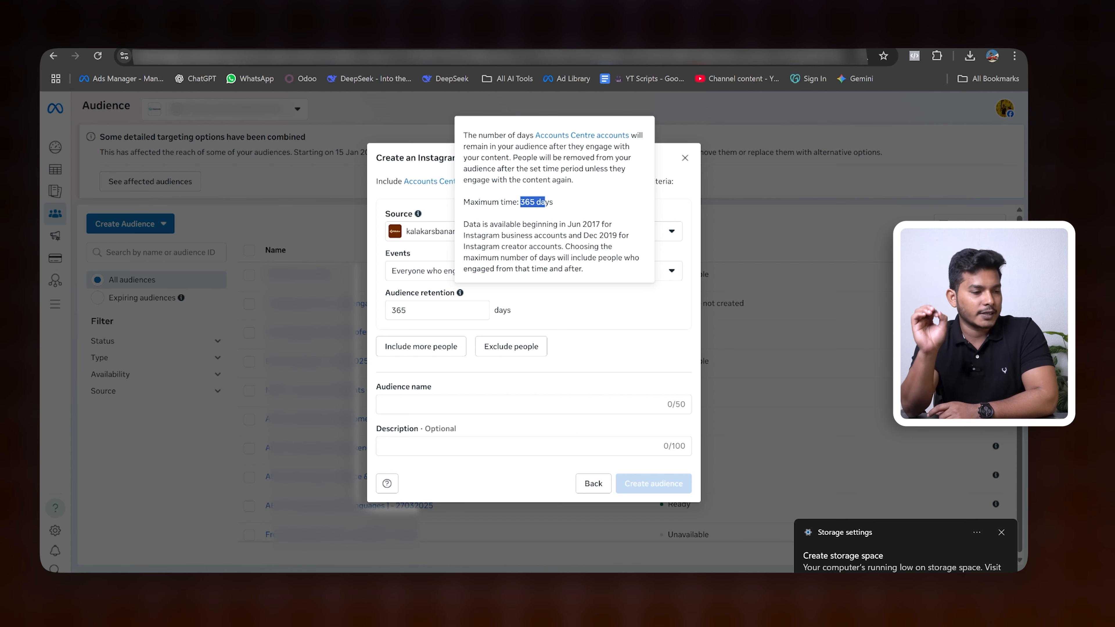
{"action": "double_click", "coordinate": [399, 310]}
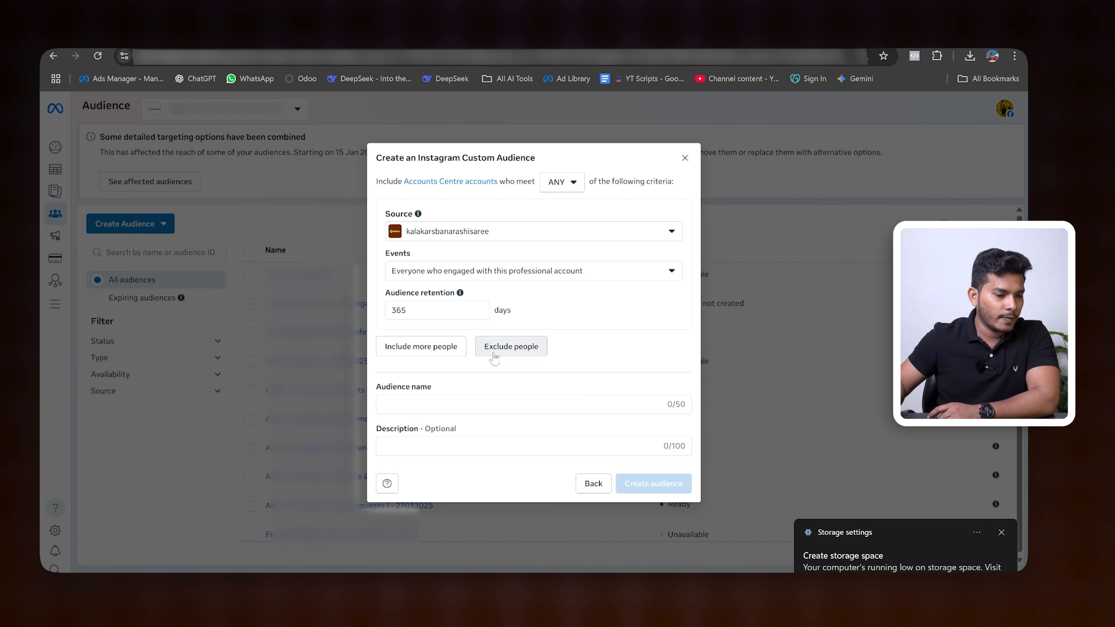
Name the audience "who engaged with this professional account" using the wording of the selected event, keeping Everyone who engaged with this professional account
{"action": "left_click", "coordinate": [456, 404]}
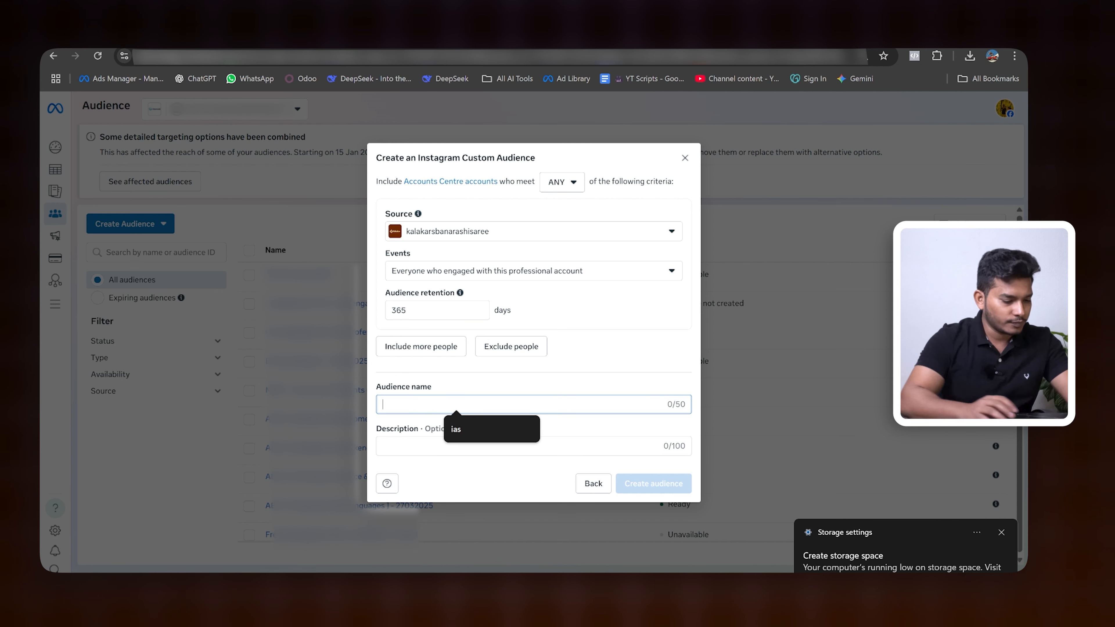
{"action": "key", "text": "Caps_Lock"}
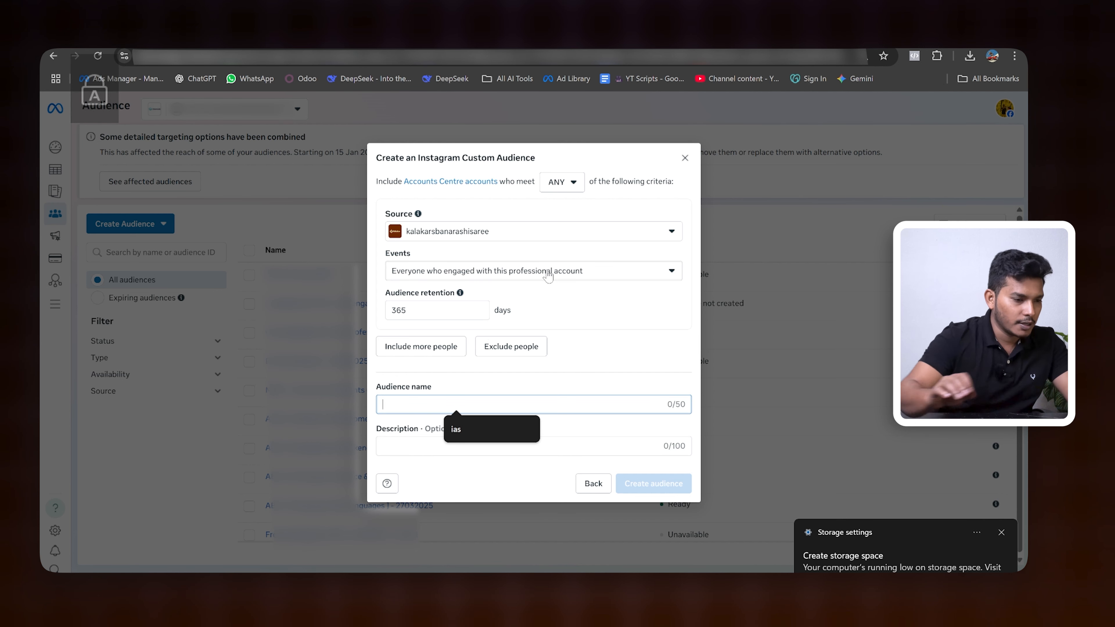
{"action": "left_click_drag", "start_coordinate": [587, 276], "coordinate": [426, 279]}
{"action": "key", "text": "ctrl+c"}
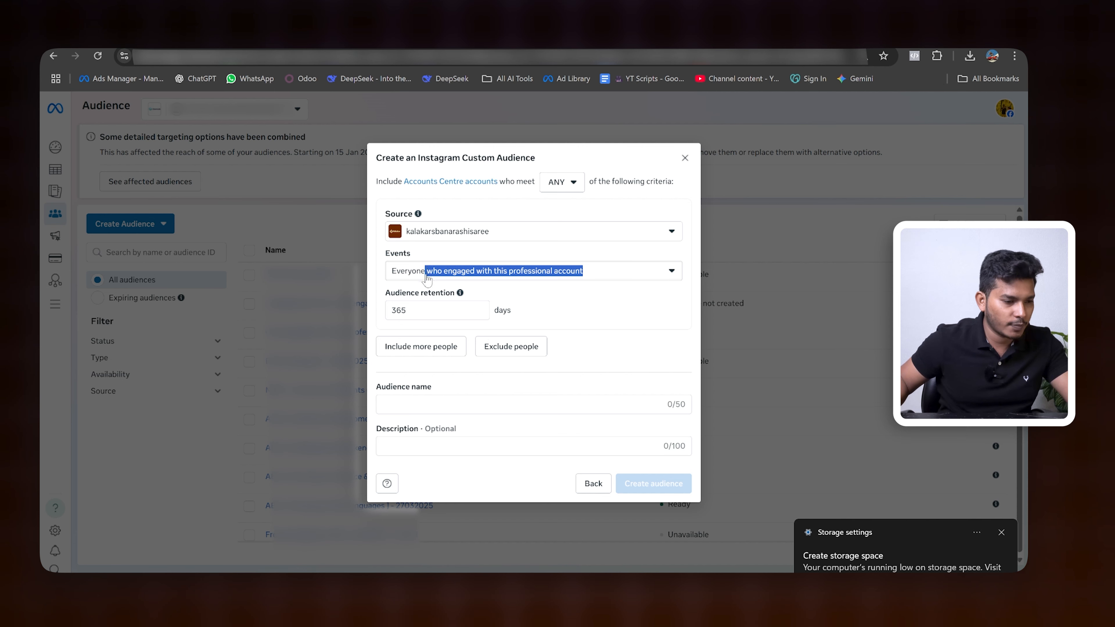
{"action": "left_click", "coordinate": [428, 281]}
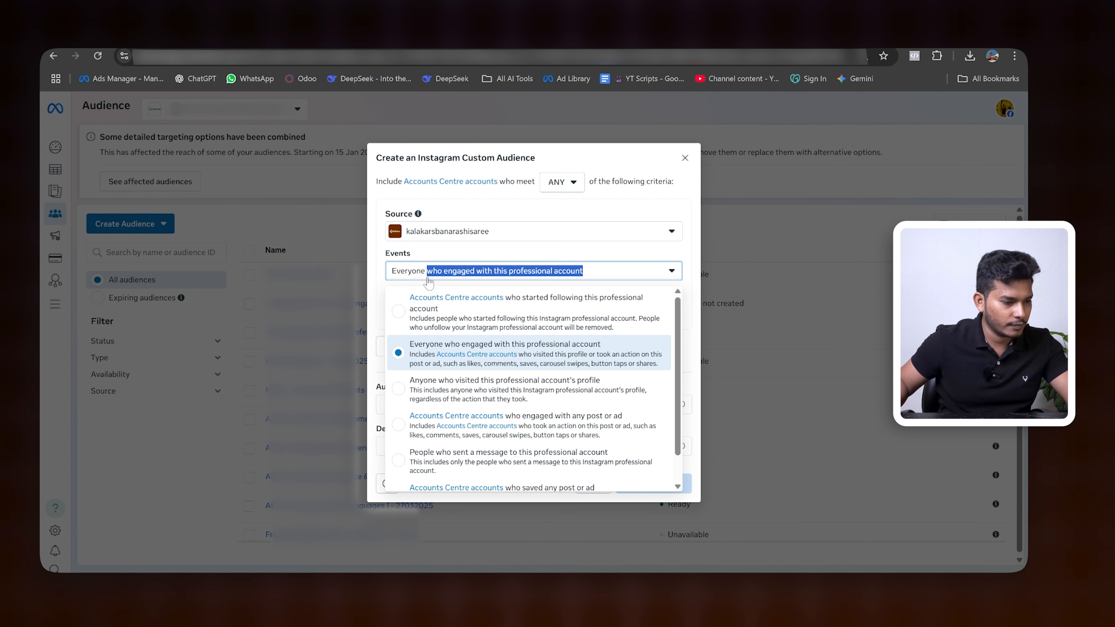
{"action": "left_click", "coordinate": [450, 353]}
{"action": "left_click", "coordinate": [450, 403]}
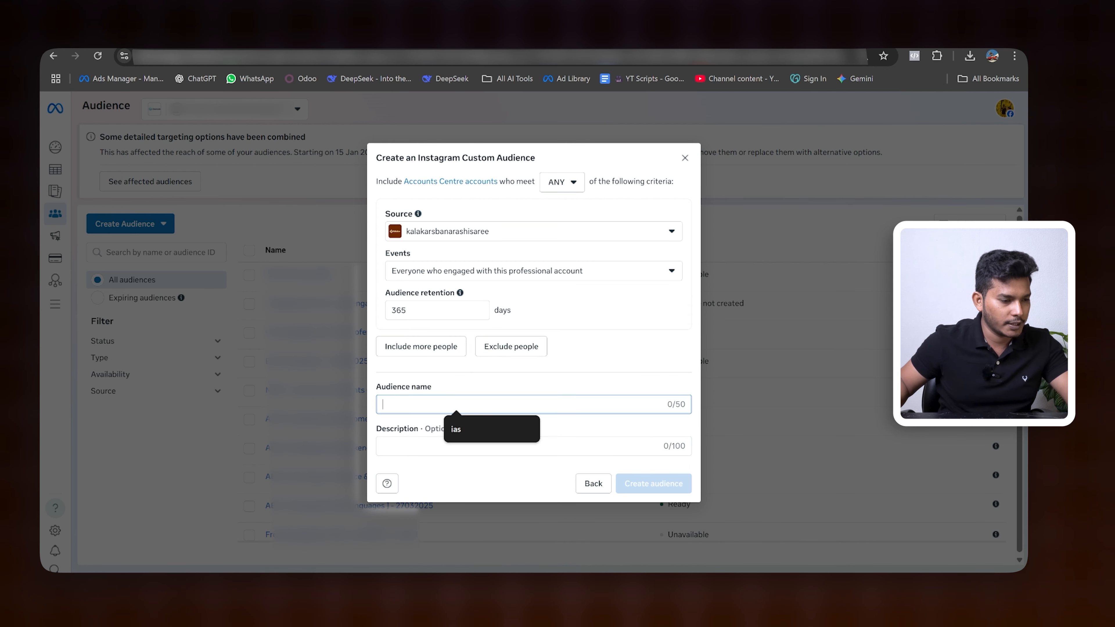
{"action": "key", "text": "ctrl+v"}
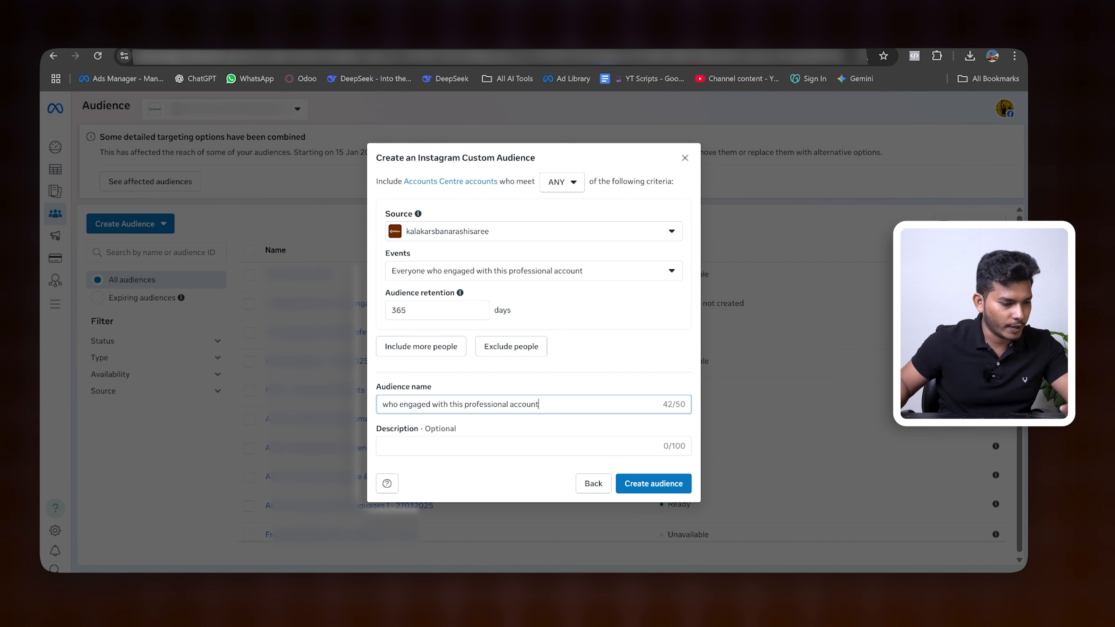
Create the Instagram custom audience, finish the setup, and check its availability in the audience list
{"action": "left_click", "coordinate": [665, 490]}
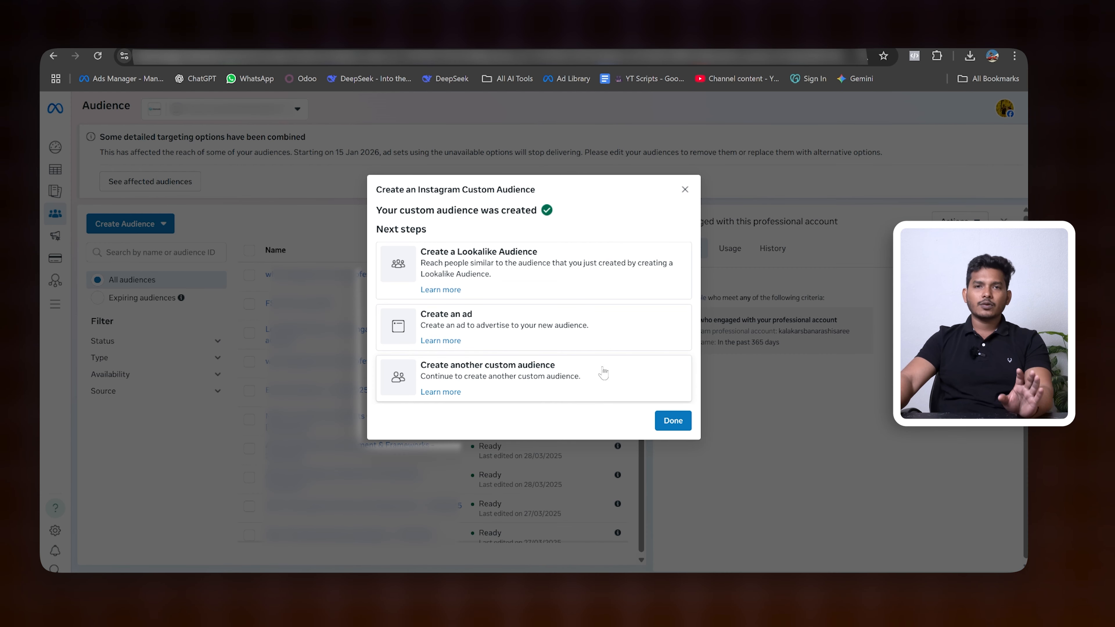
{"action": "left_click", "coordinate": [671, 421]}
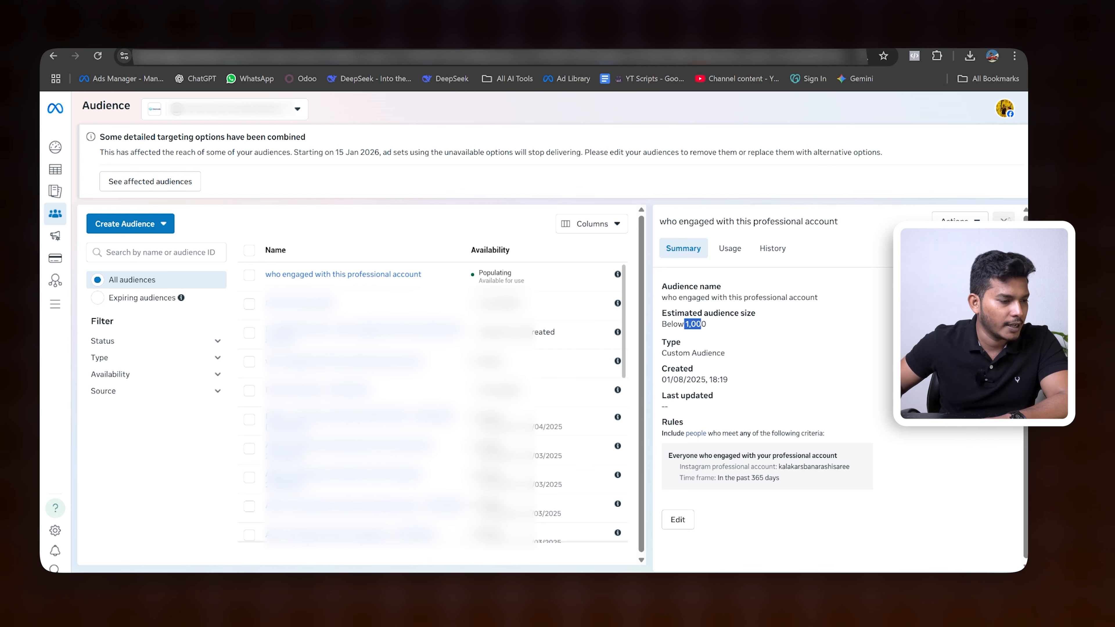
{"action": "left_click", "coordinate": [1003, 220]}
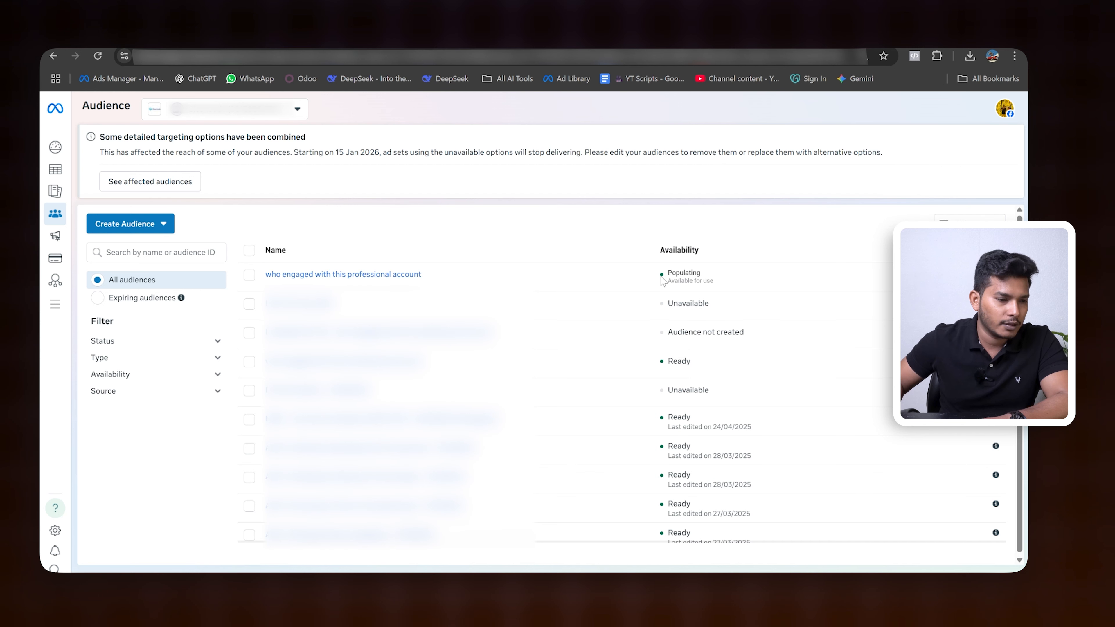
{"action": "left_click_drag", "start_coordinate": [662, 275], "coordinate": [714, 282]}
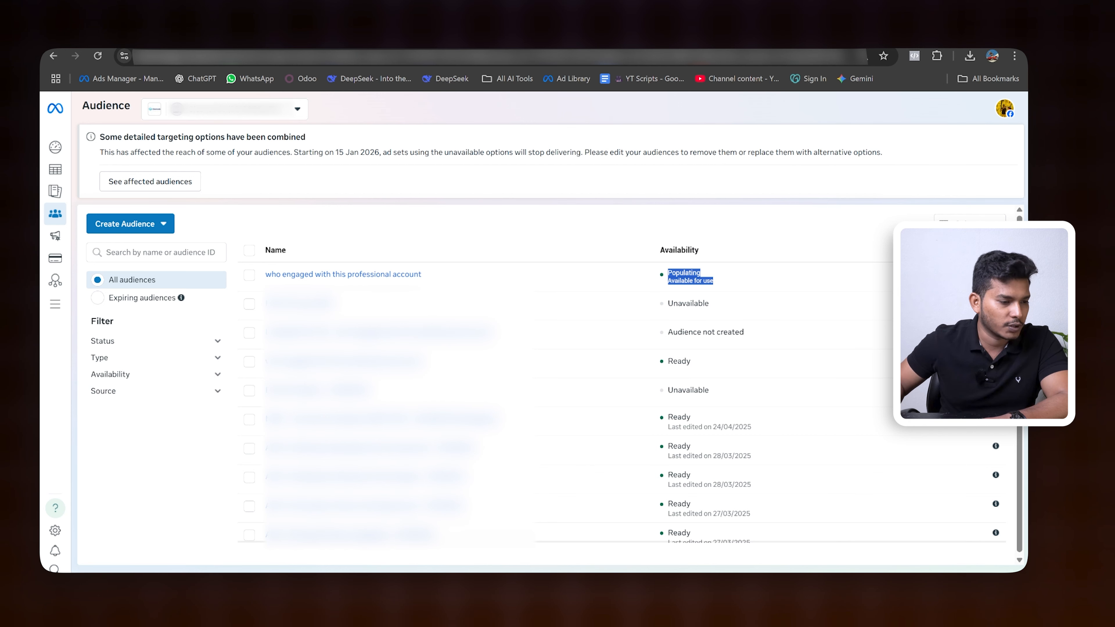
{"action": "left_click", "coordinate": [750, 284]}
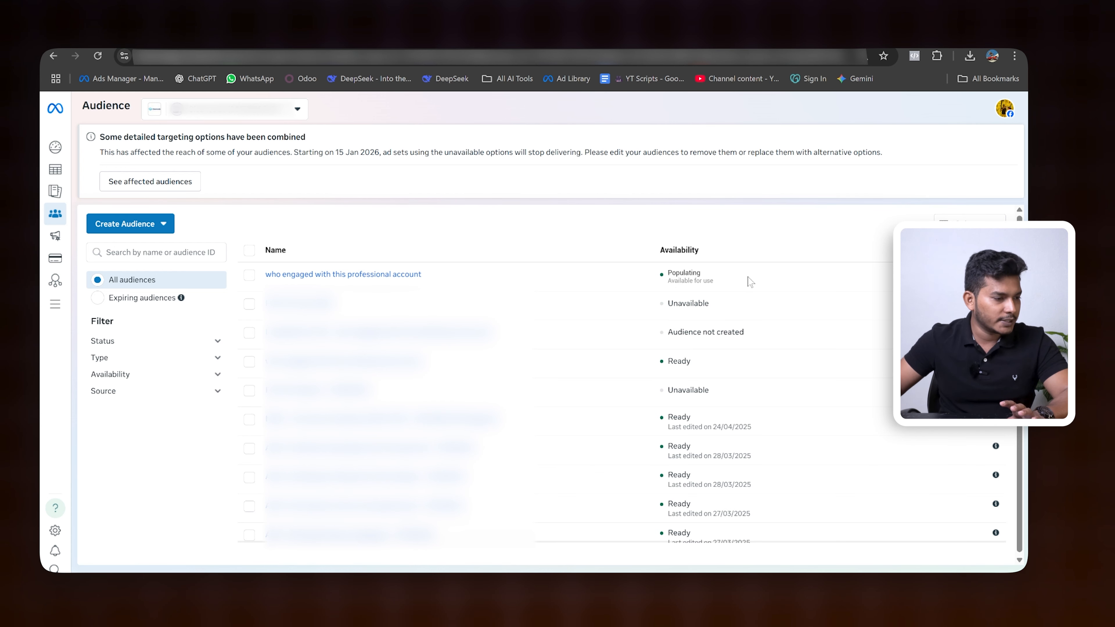
Start a new custom audience with Video as its source
{"action": "left_click", "coordinate": [157, 225]}
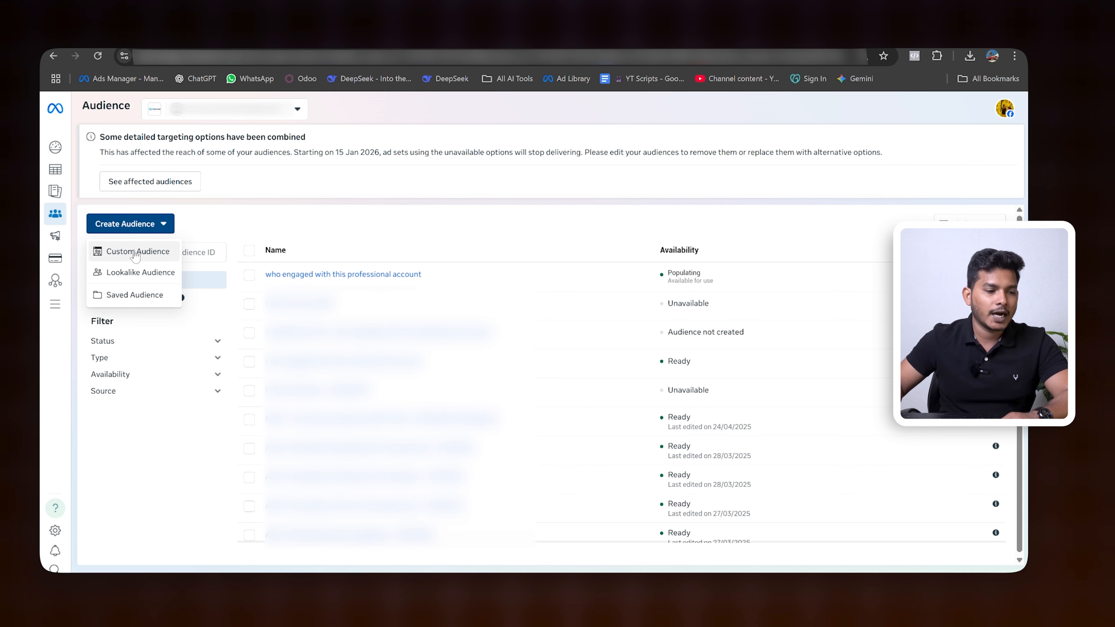
{"action": "left_click", "coordinate": [136, 252]}
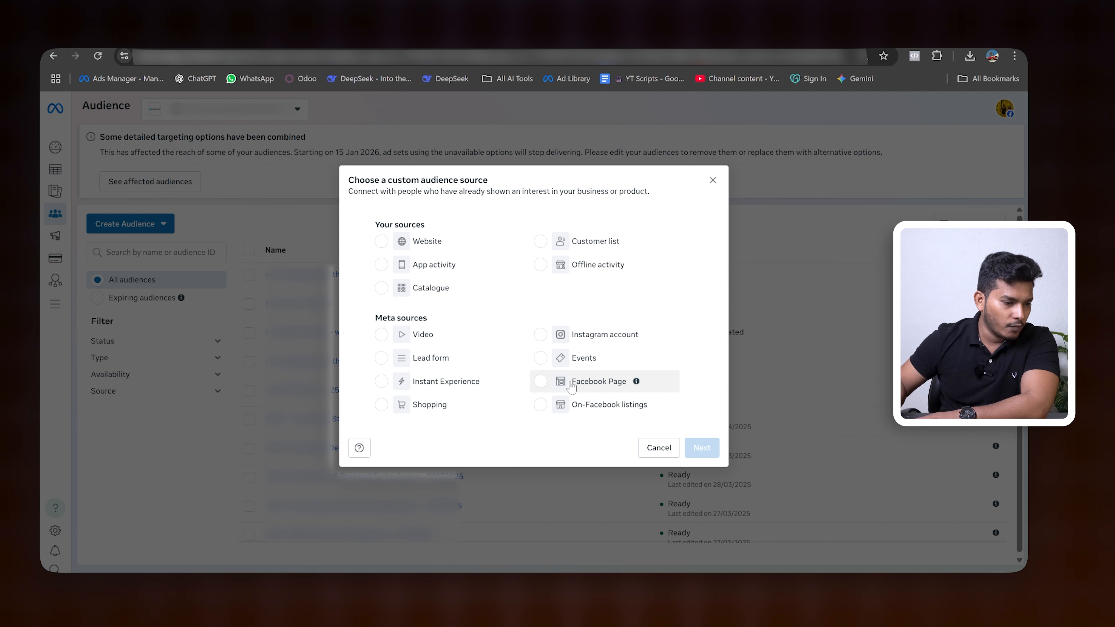
{"action": "left_click", "coordinate": [382, 337]}
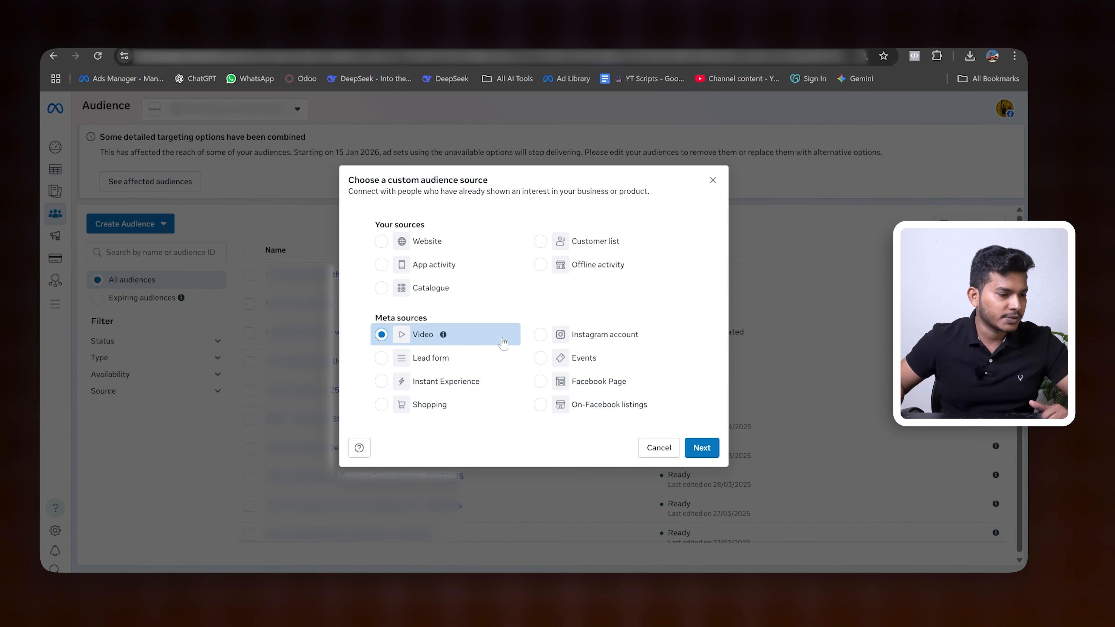
{"action": "left_click", "coordinate": [701, 448]}
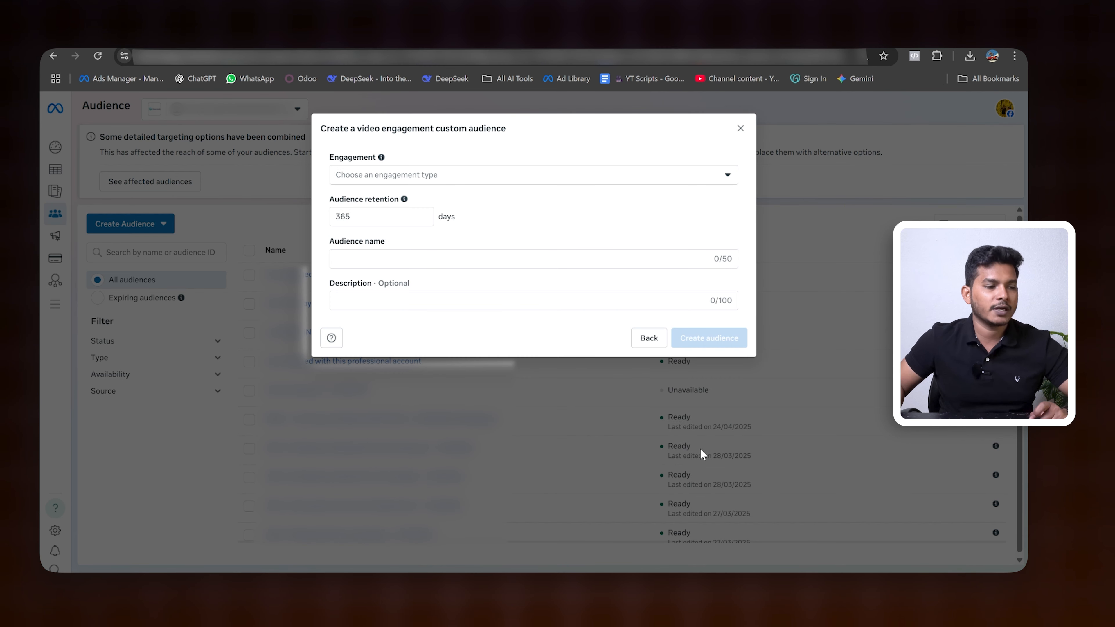
Set the engagement type to people who have viewed at least 10 seconds and select the Facebook Page's untitled video uploaded 30 Jul 2025
{"action": "left_click", "coordinate": [492, 180]}
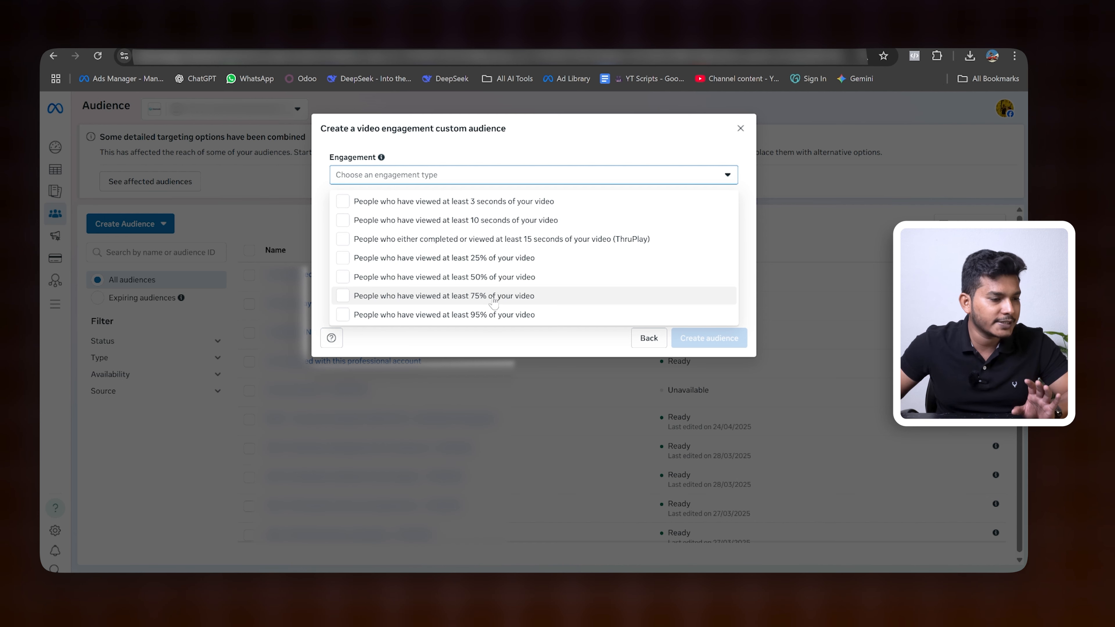
{"action": "left_click", "coordinate": [524, 222]}
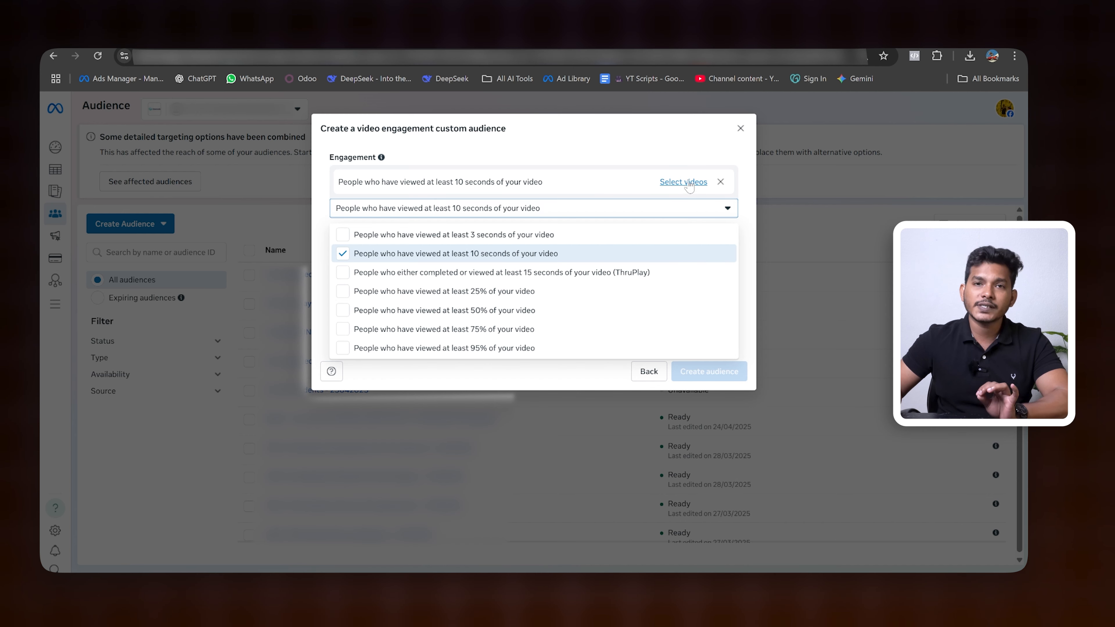
{"action": "left_click", "coordinate": [681, 187]}
{"action": "left_click", "coordinate": [682, 187]}
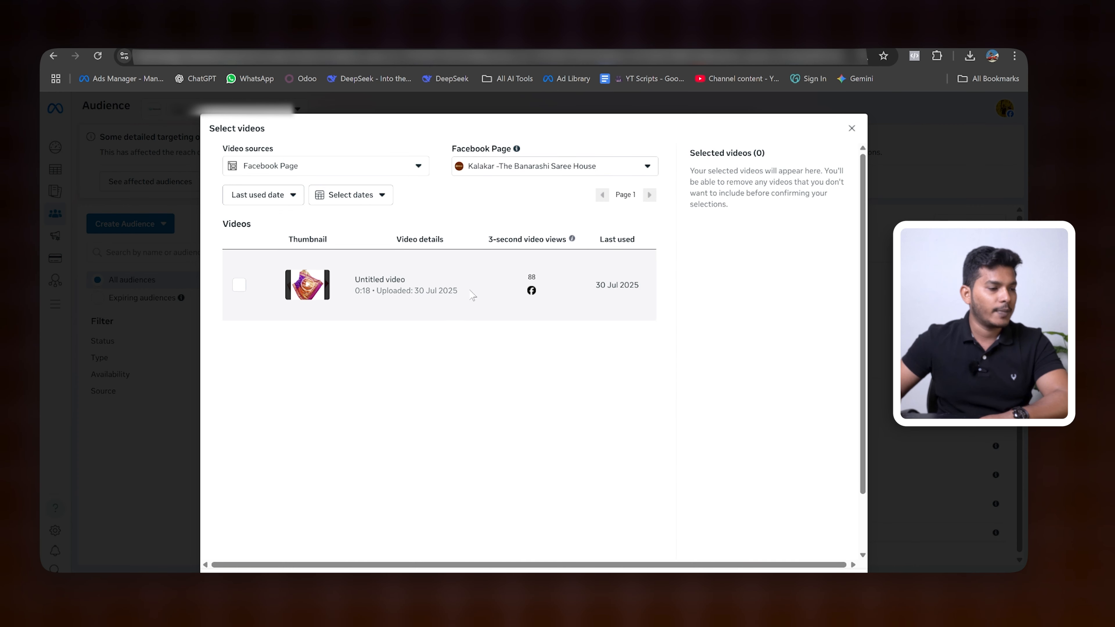
{"action": "left_click", "coordinate": [240, 285]}
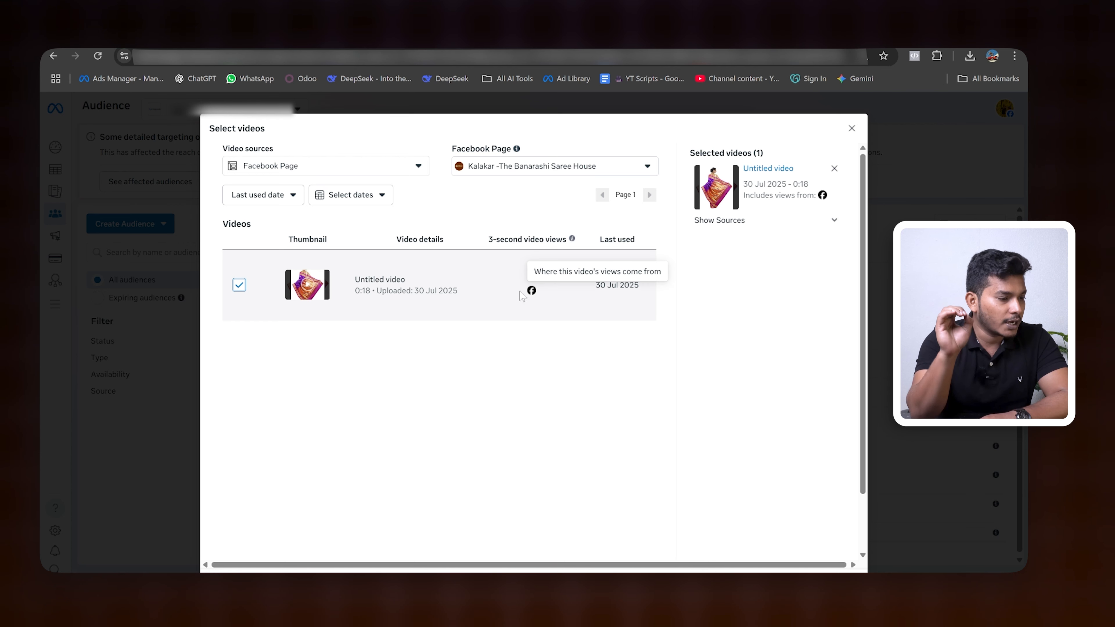
{"action": "left_click", "coordinate": [401, 169]}
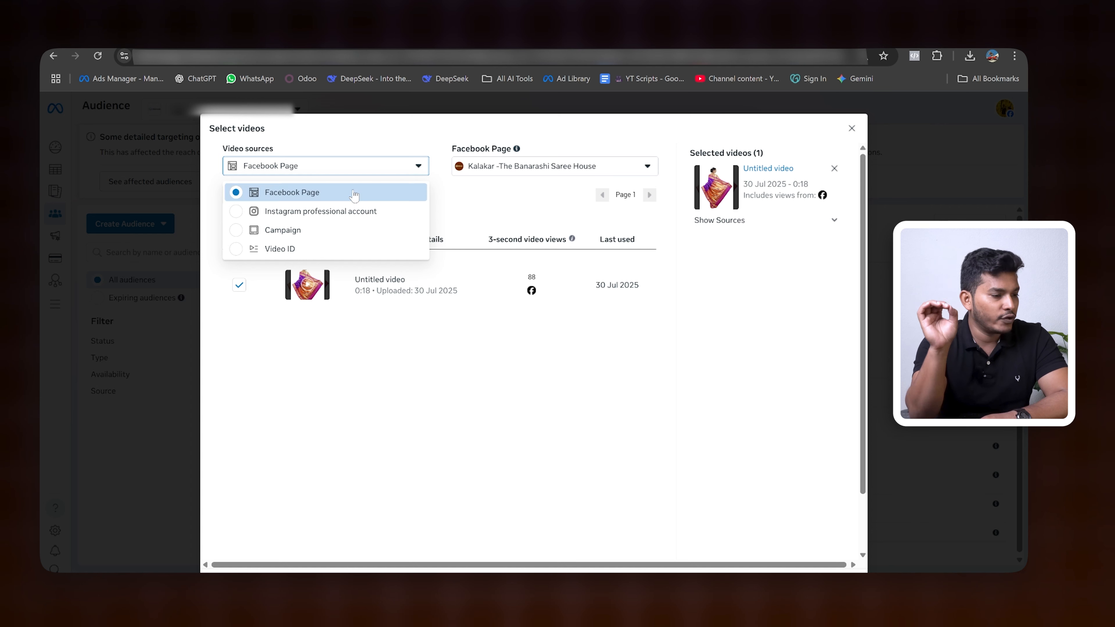
{"action": "left_click", "coordinate": [565, 168]}
{"action": "left_click", "coordinate": [566, 171]}
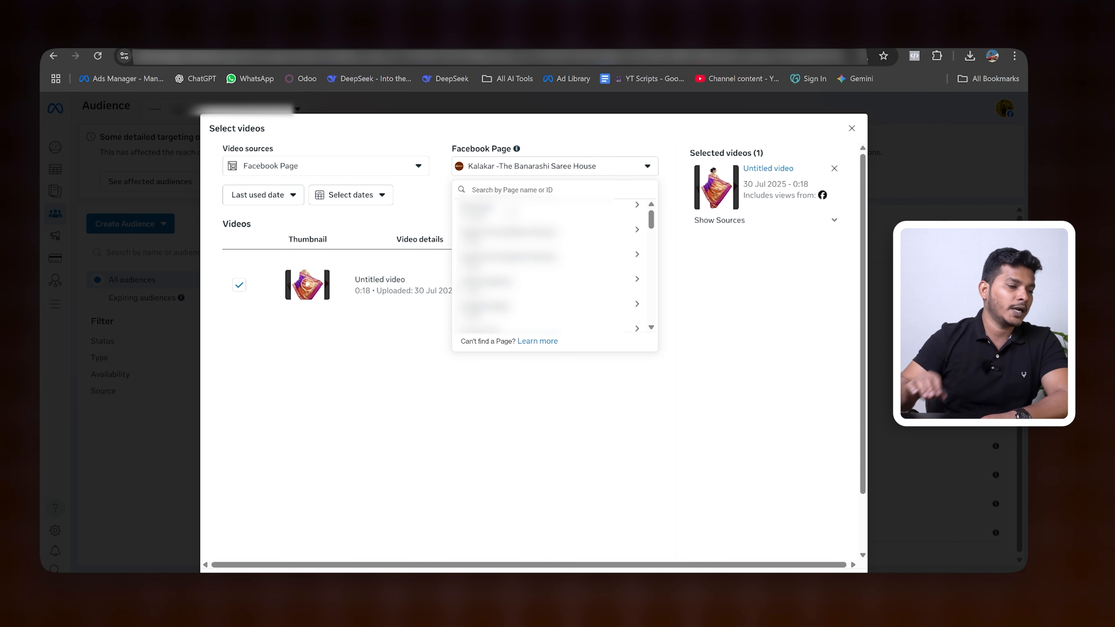
{"action": "left_click", "coordinate": [404, 169]}
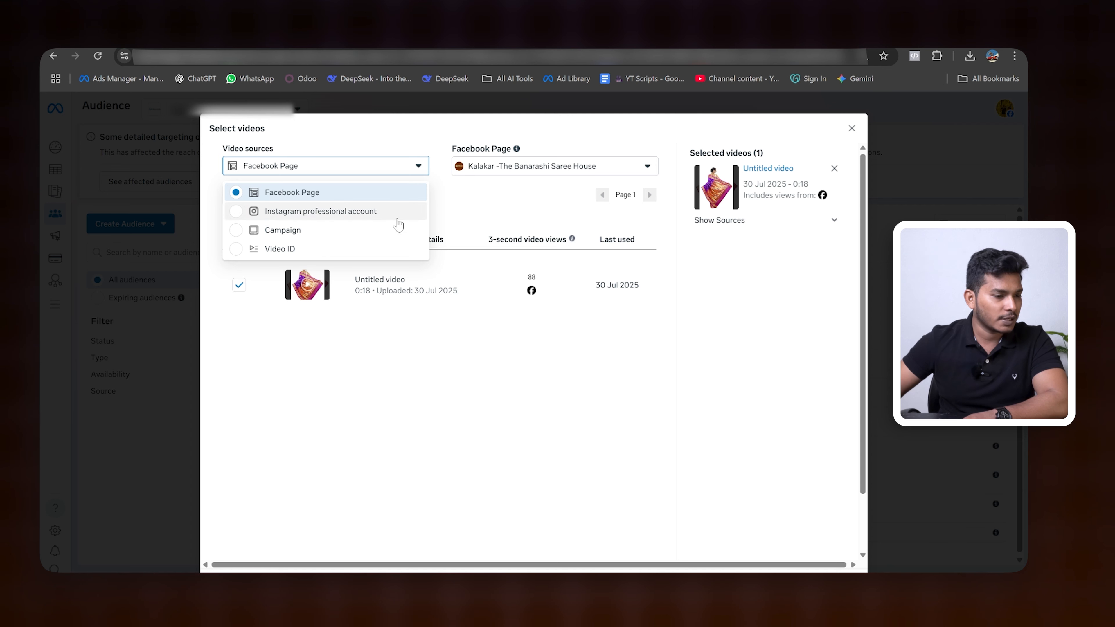
{"action": "left_click", "coordinate": [489, 214]}
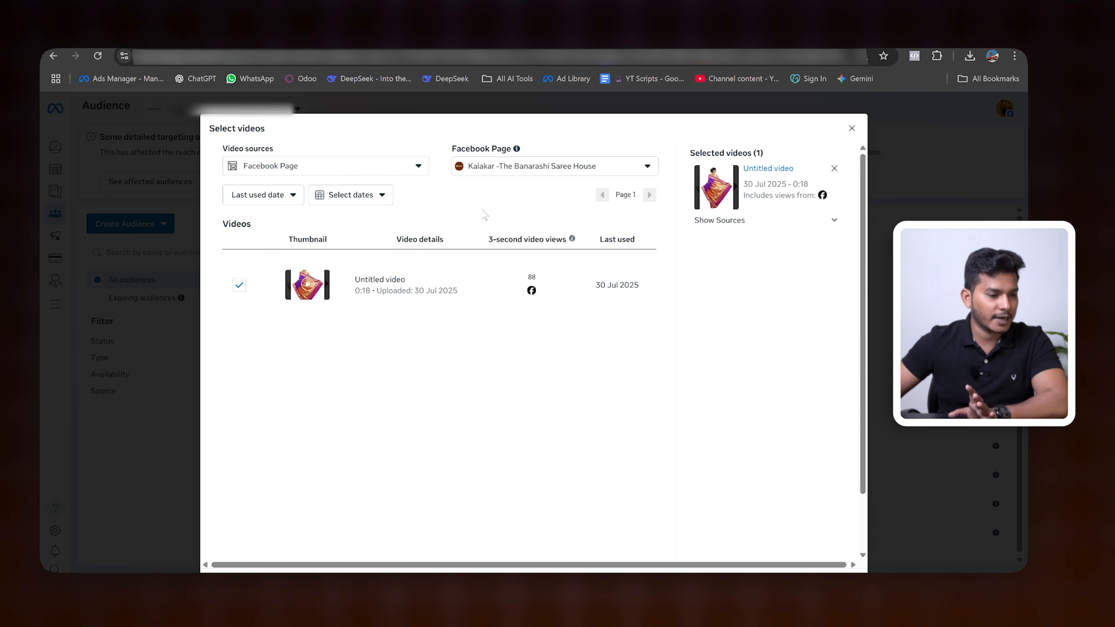
Search the Facebook Pages for "CLEA" and switch the video source to the matching Page
{"action": "left_click", "coordinate": [552, 176]}
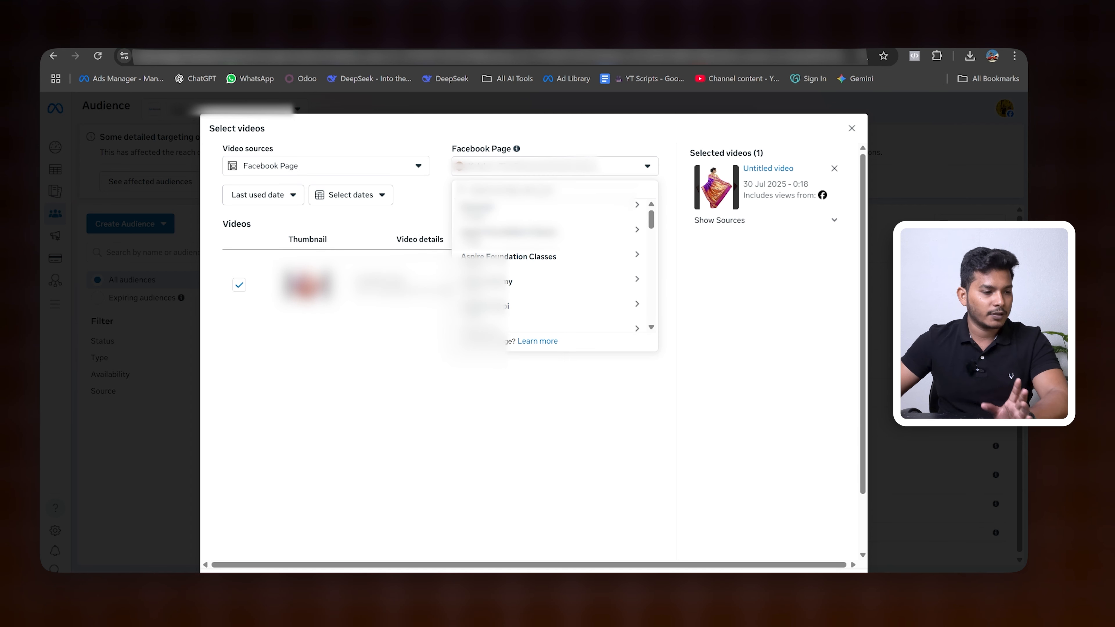
{"action": "type", "text": "CLEA"}
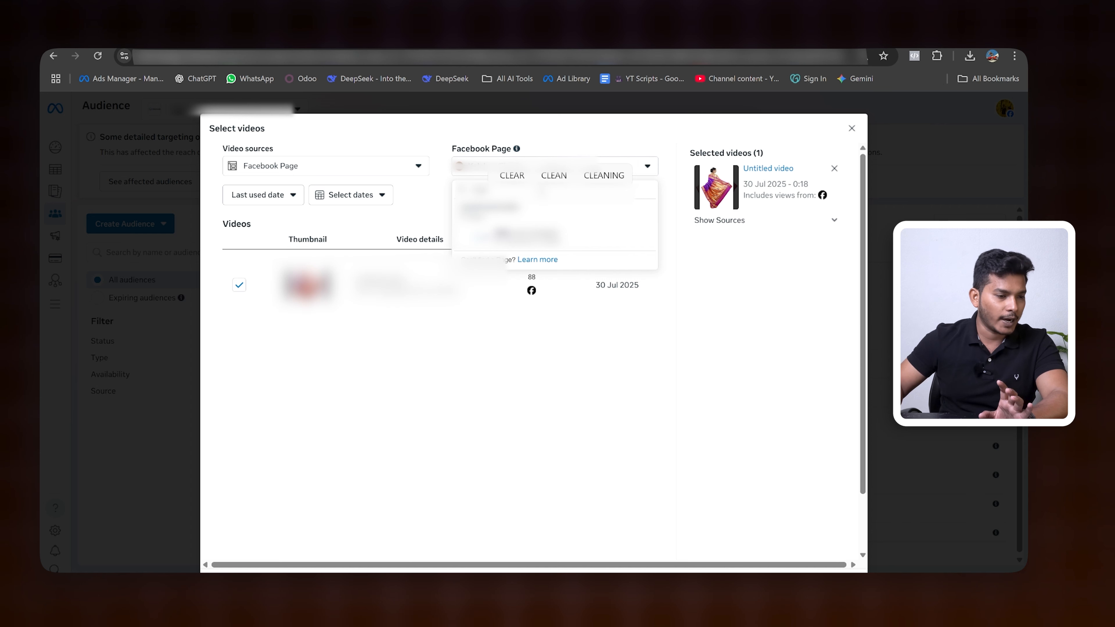
{"action": "left_click", "coordinate": [571, 238]}
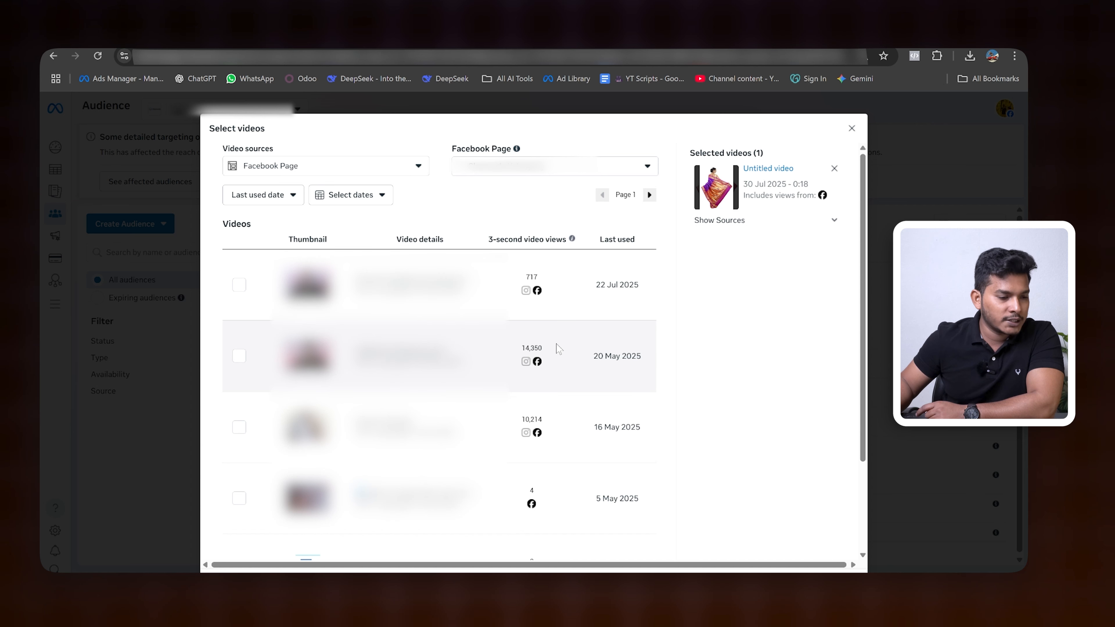
Add the Page's video last used on 20 May 2025 to the selected videos and confirm the video selection
{"action": "left_click_drag", "start_coordinate": [521, 350], "coordinate": [552, 351]}
{"action": "left_click", "coordinate": [595, 344]}
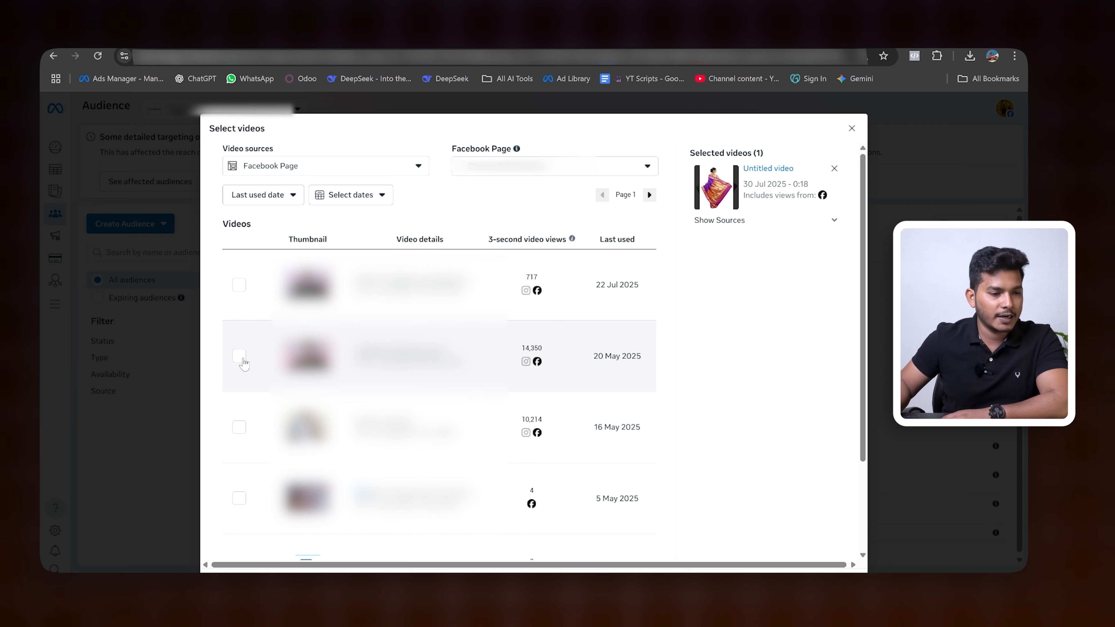
{"action": "left_click", "coordinate": [238, 358]}
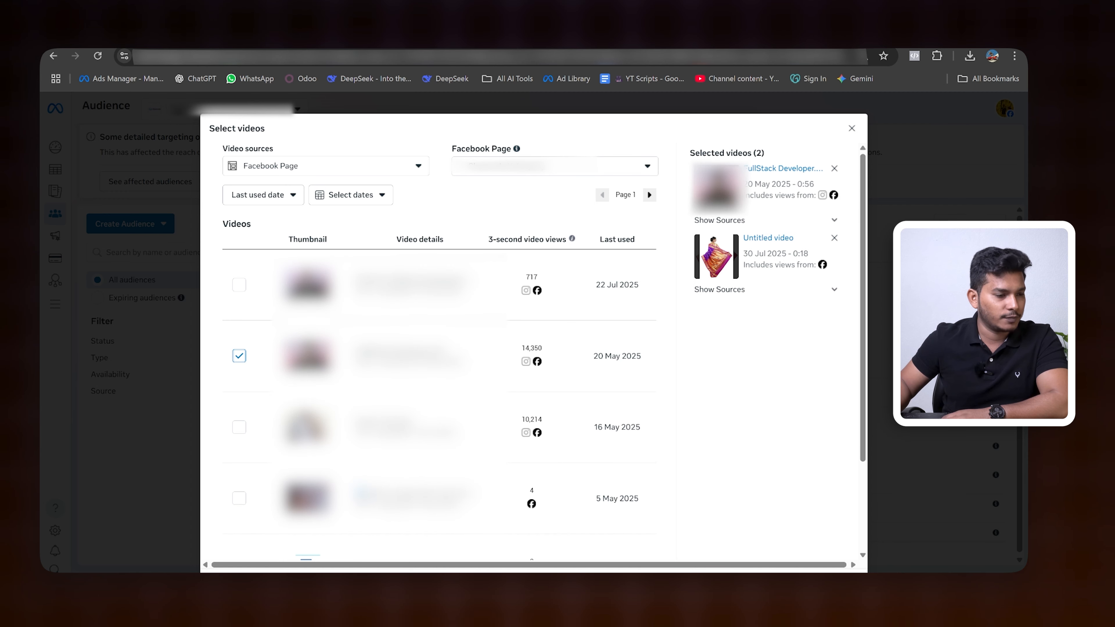
{"action": "left_click", "coordinate": [819, 568]}
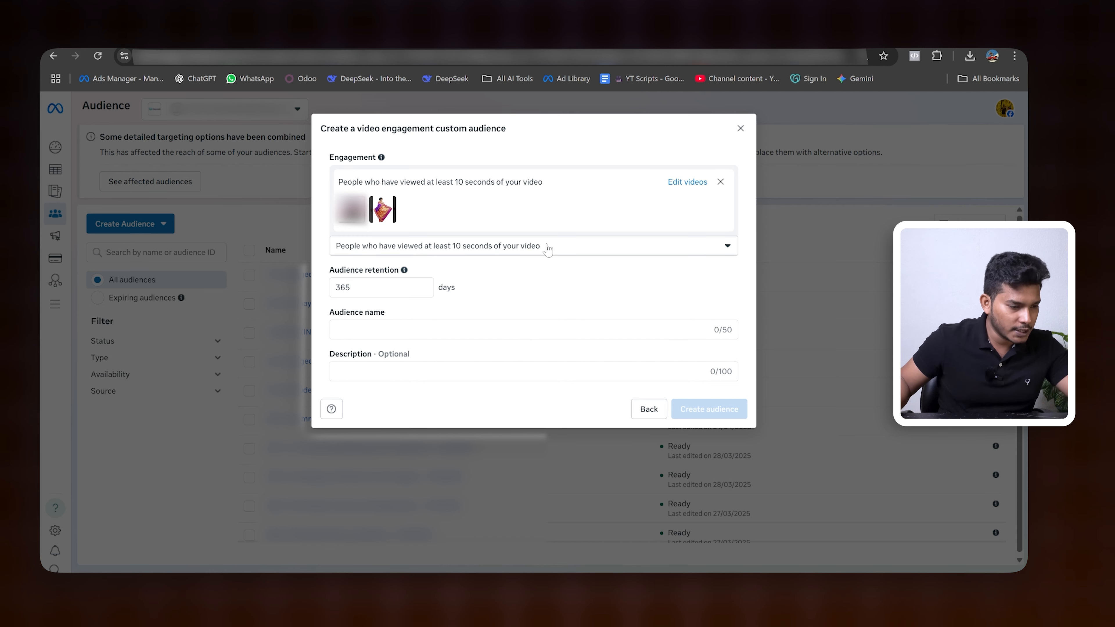
Name the audience "who have viewed at least 10 seconds of your video" by copying the wording of the selected engagement type
{"action": "left_click_drag", "start_coordinate": [551, 250], "coordinate": [363, 252]}
{"action": "key", "text": "ctrl+c"}
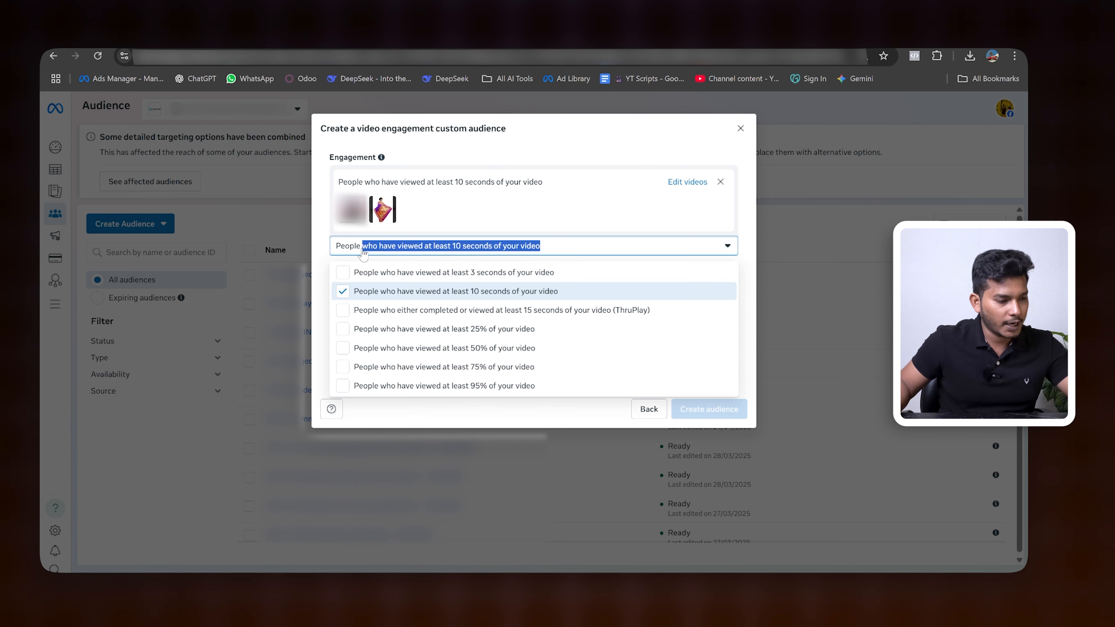
{"action": "left_click", "coordinate": [581, 209]}
{"action": "left_click", "coordinate": [353, 330]}
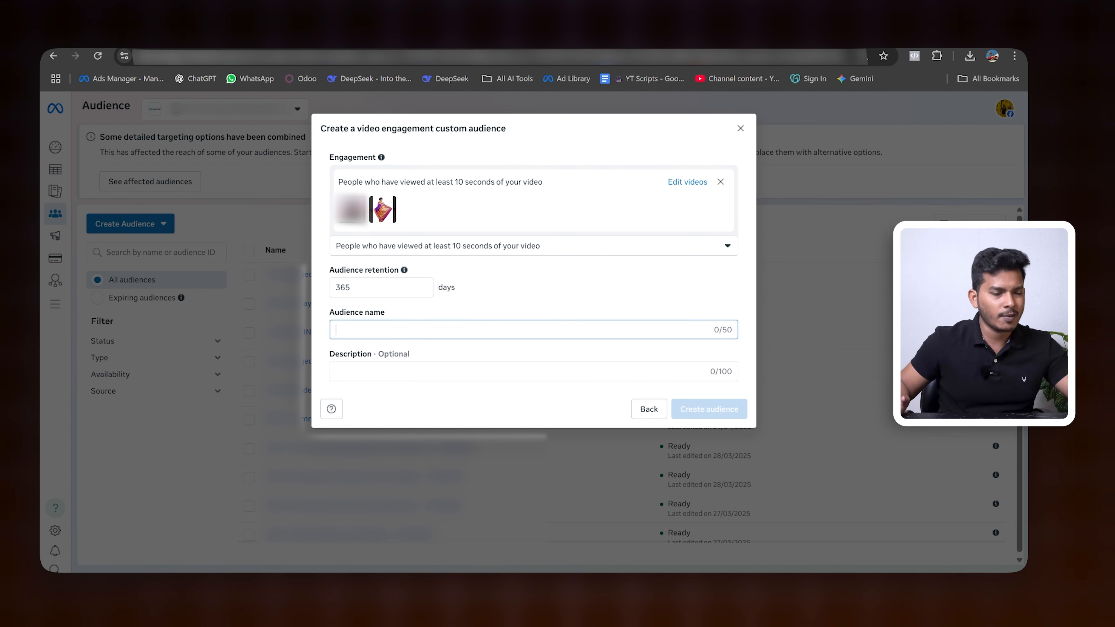
{"action": "key", "text": "ctrl+v"}
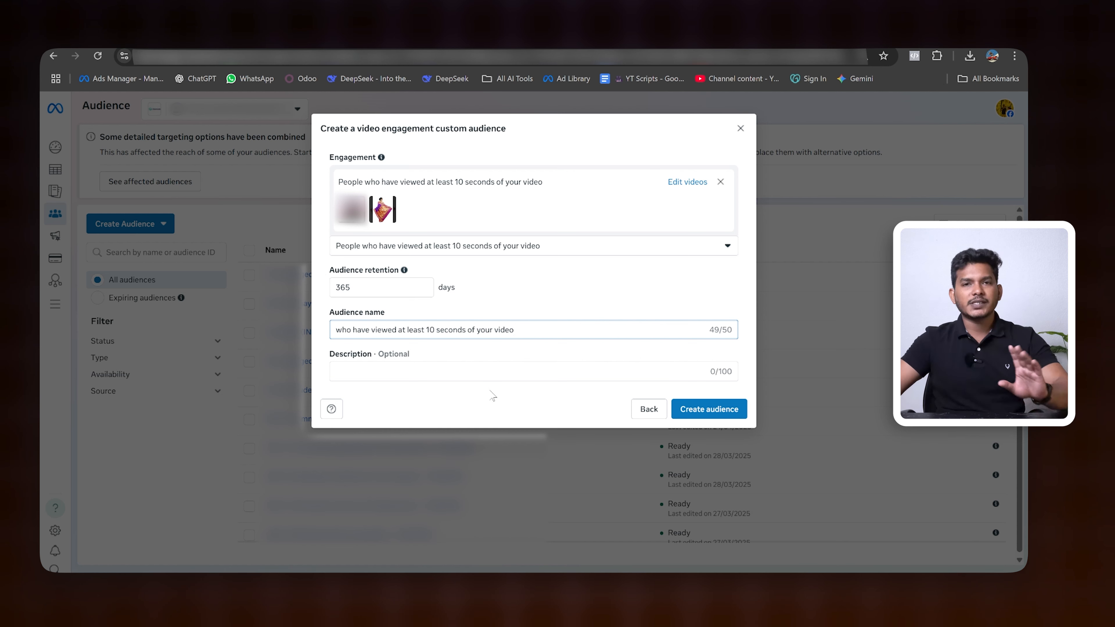
{"action": "left_click", "coordinate": [492, 410]}
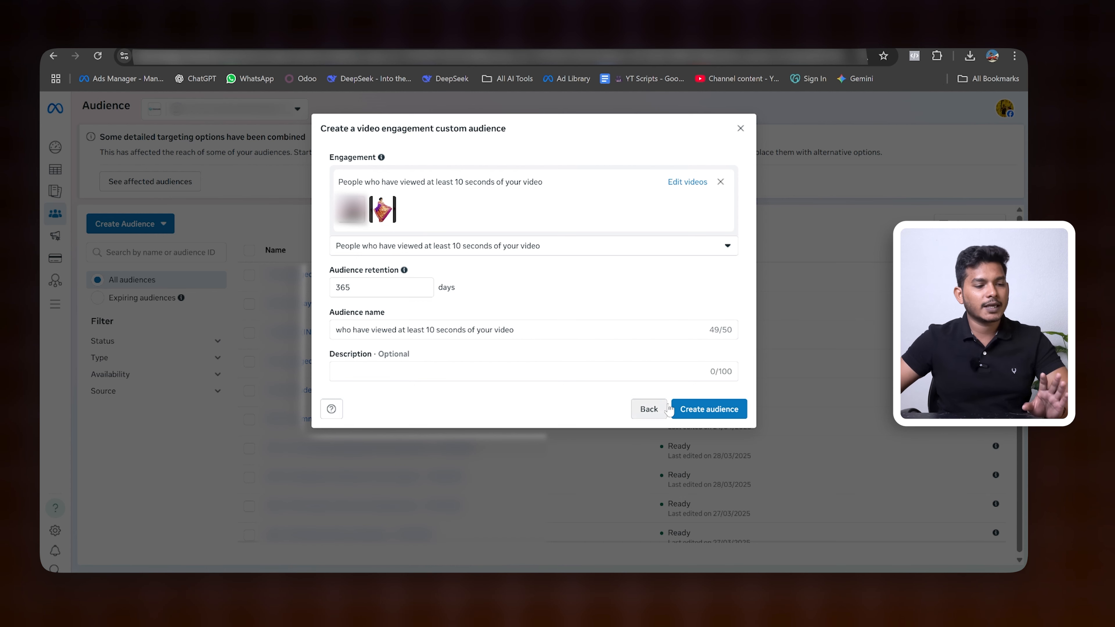
Create the video engagement custom audience, finish the setup, and check its availability in the audience list
{"action": "left_click", "coordinate": [714, 411]}
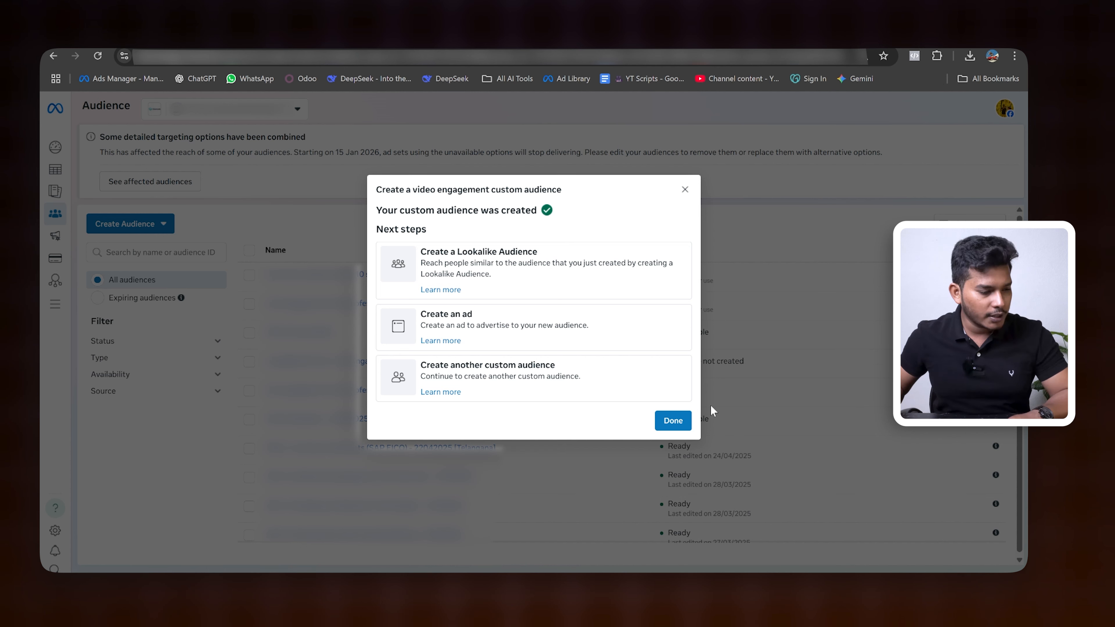
{"action": "left_click", "coordinate": [666, 427]}
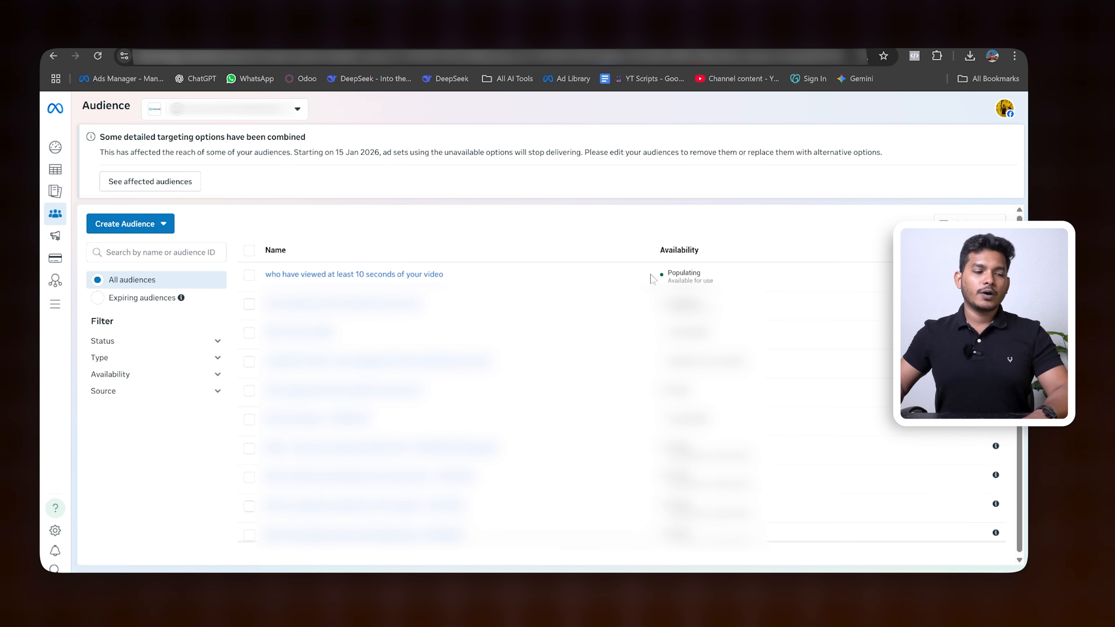
{"action": "left_click_drag", "start_coordinate": [651, 276], "coordinate": [710, 275]}
{"action": "left_click", "coordinate": [722, 281]}
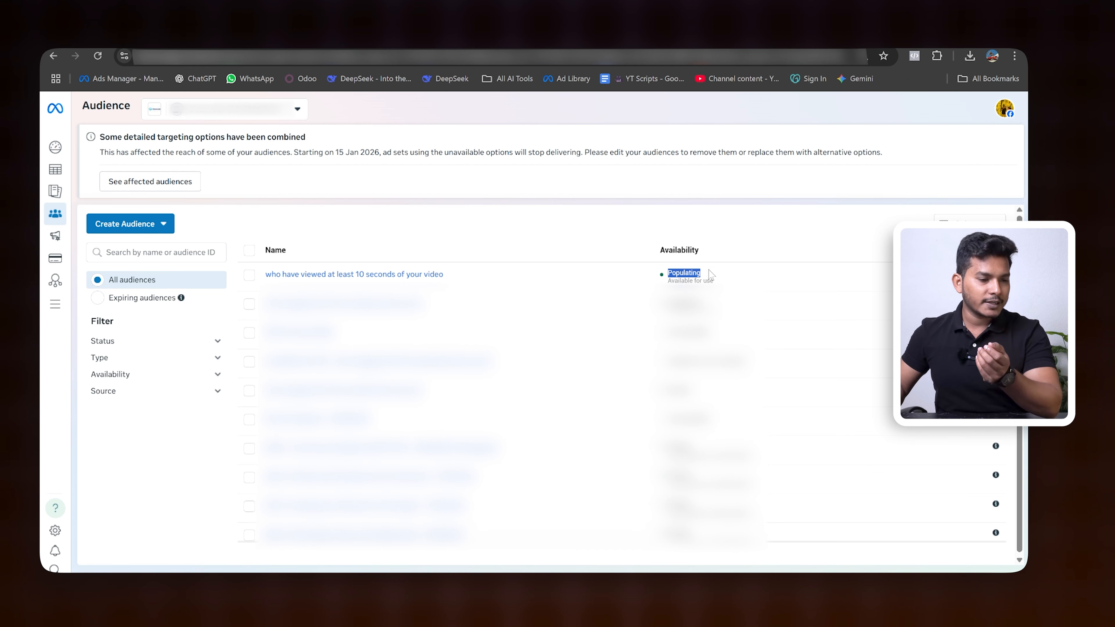